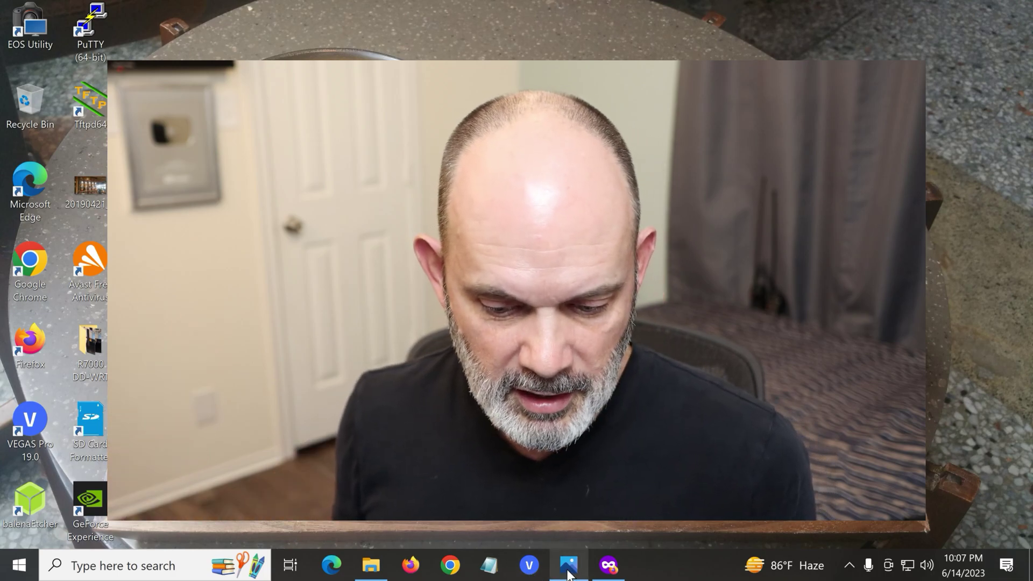
Step: Close the old photo and open #1 r7000.jpg from the R7000 DD-WRT desktop folder in Photos
{"action": "left_click", "coordinate": [569, 570]}
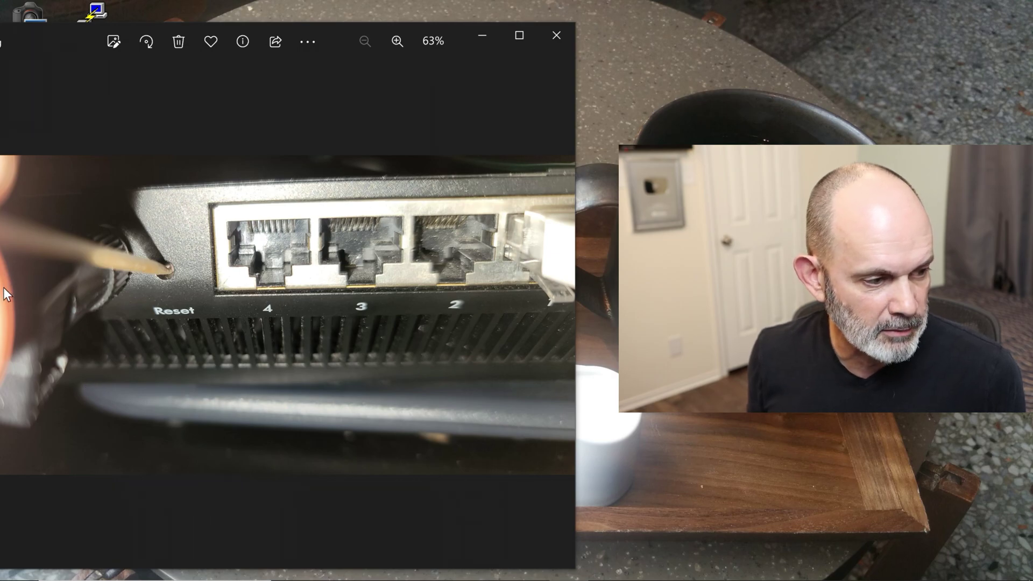
{"action": "left_click", "coordinate": [557, 35]}
{"action": "double_click", "coordinate": [95, 339]}
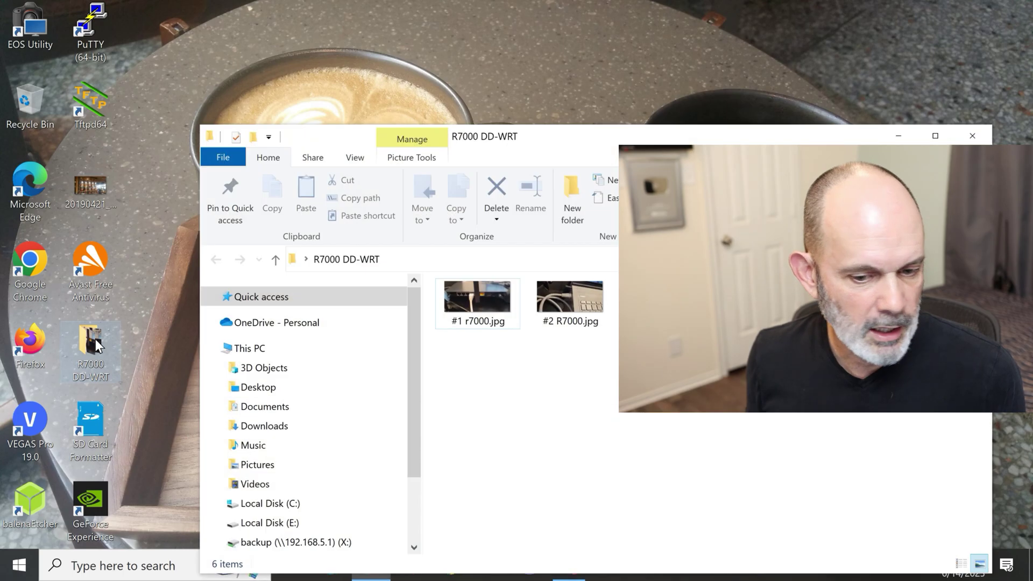
{"action": "double_click", "coordinate": [477, 299]}
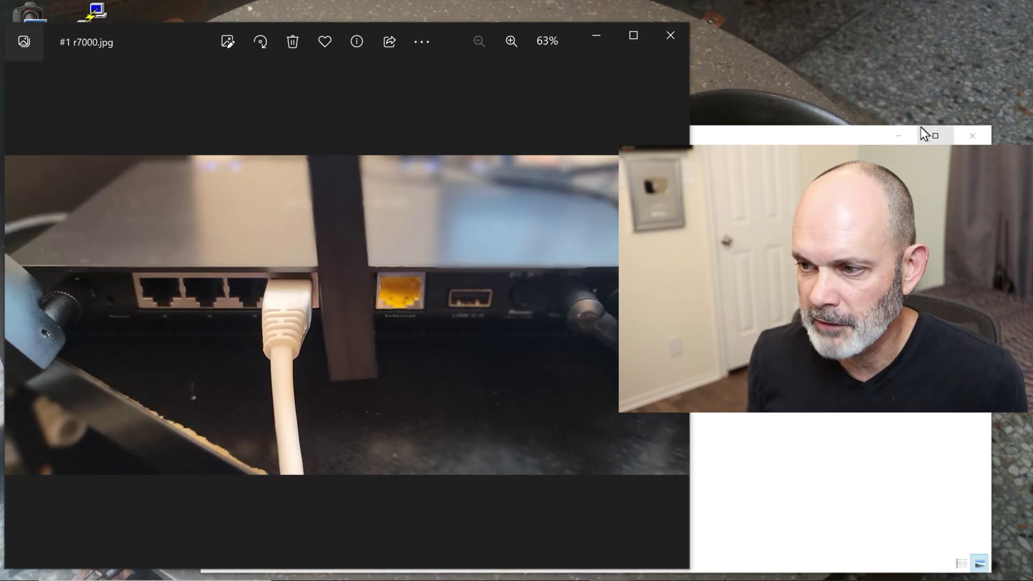
{"action": "left_click", "coordinate": [898, 135]}
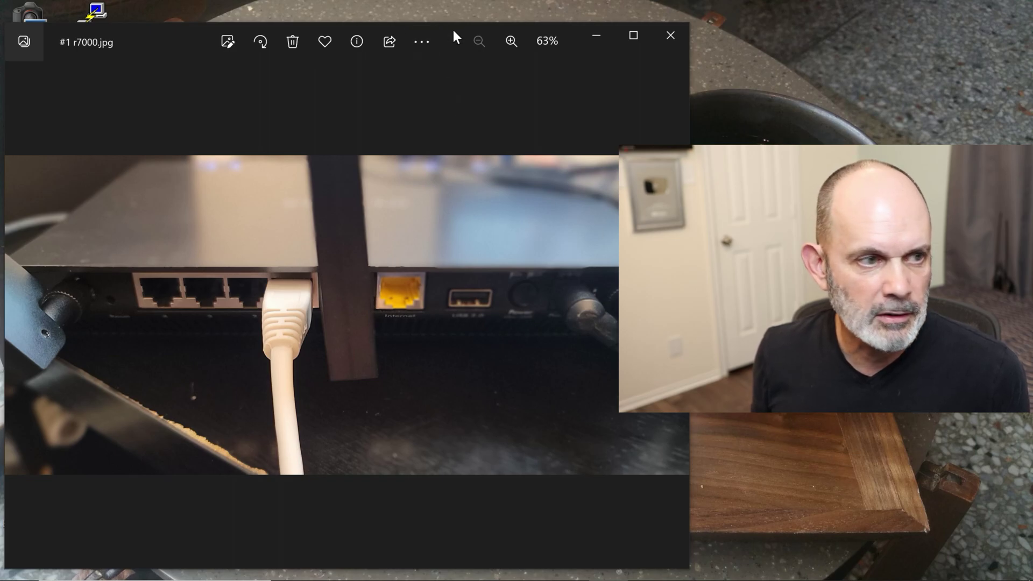
Step: Move the Photos window up-left and advance two photos to the USB ethernet adapter picture
{"action": "left_click_drag", "start_coordinate": [453, 30], "coordinate": [363, 21]}
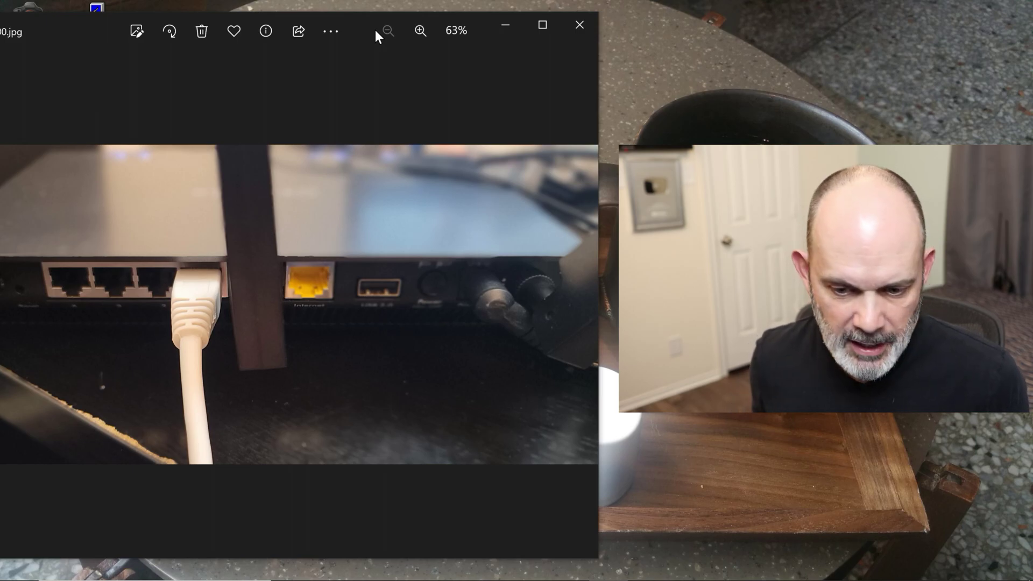
{"action": "left_click", "coordinate": [579, 308]}
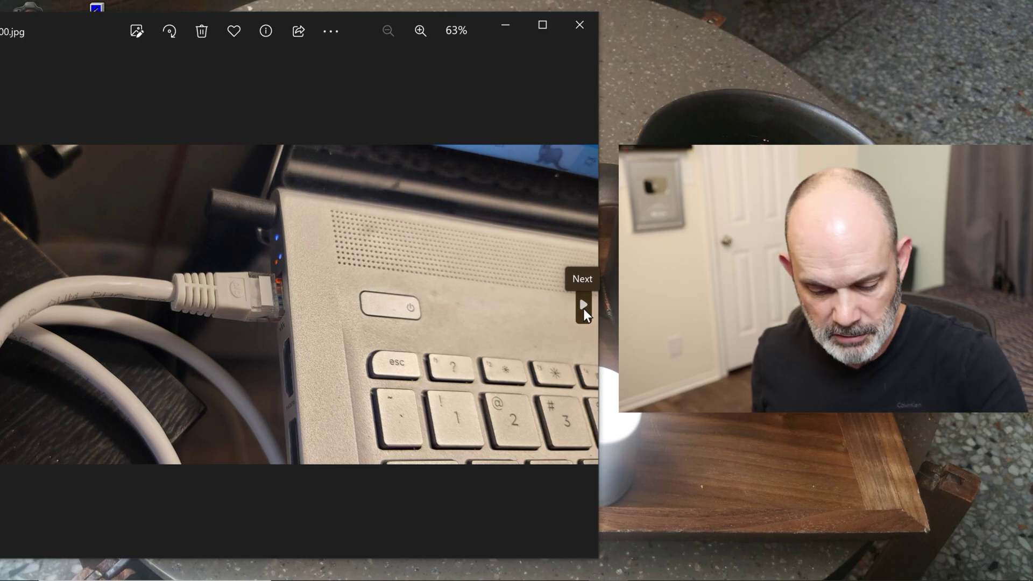
{"action": "left_click", "coordinate": [583, 305]}
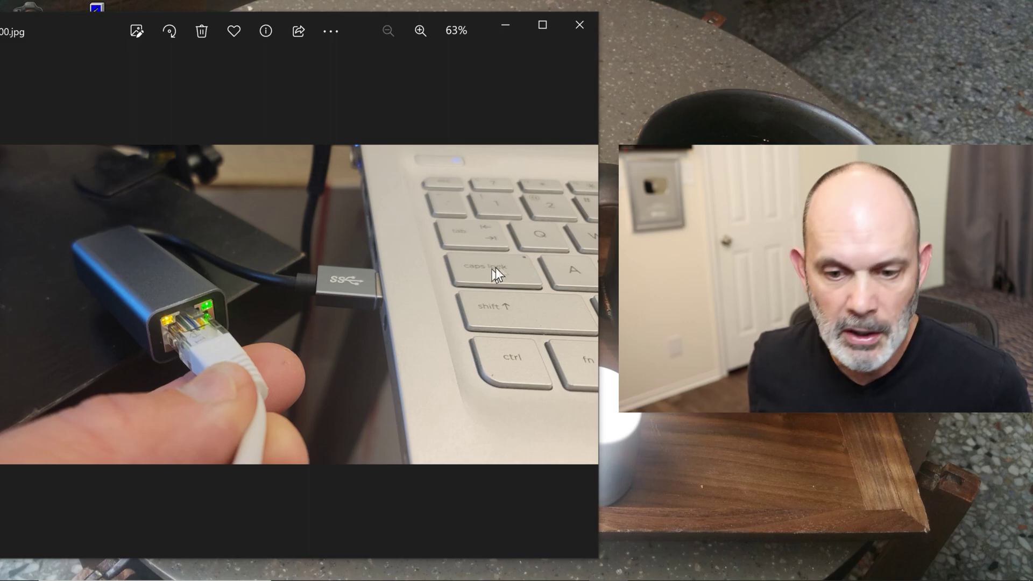
Step: Show the PC rear-panel photo, then minimize Photos to reveal the desktop
{"action": "left_click", "coordinate": [582, 305]}
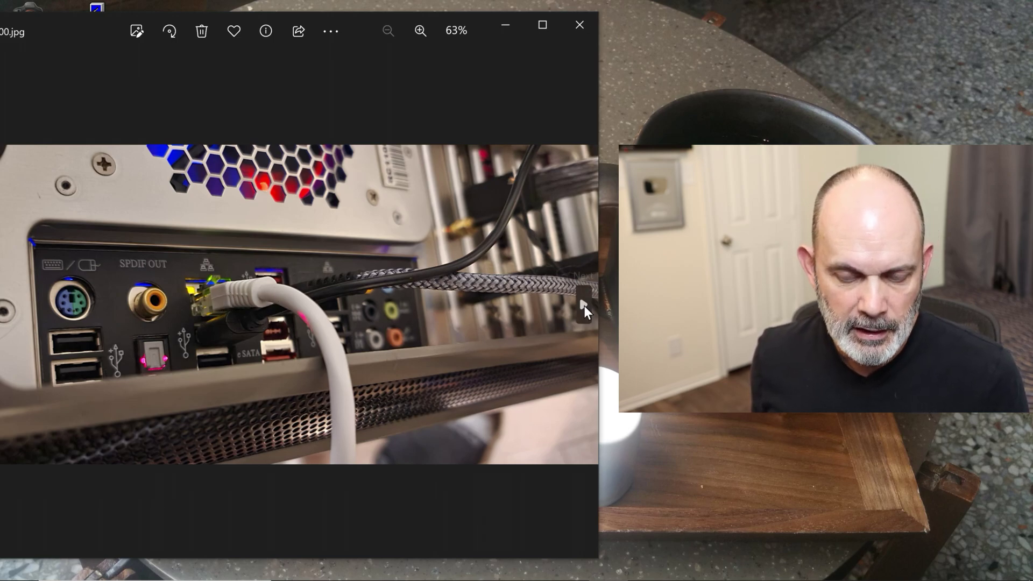
{"action": "left_click", "coordinate": [512, 30]}
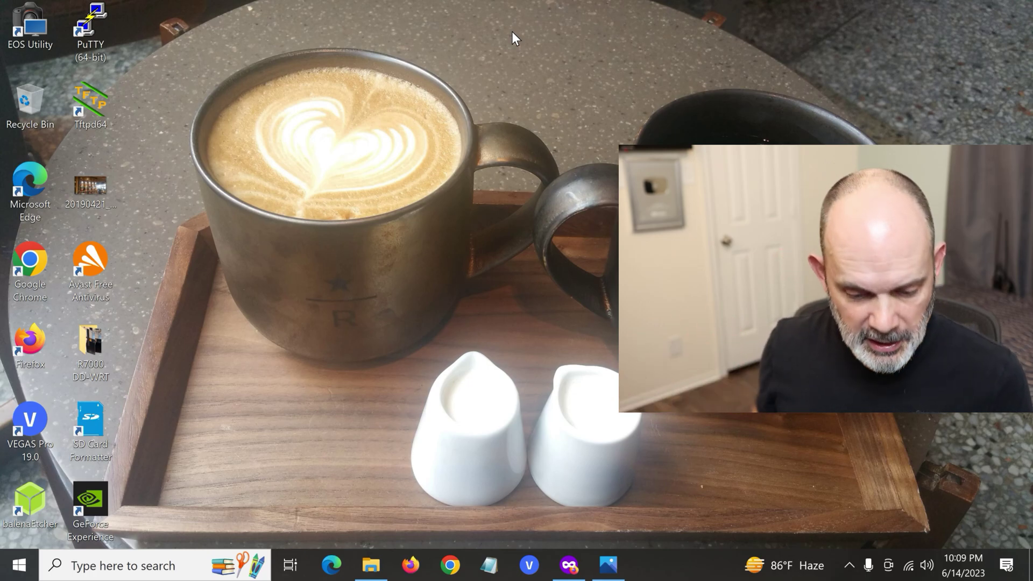
Step: Enter 192.168.1.1 in a new Firefox private window and show the network connections list
{"action": "left_click", "coordinate": [570, 564]}
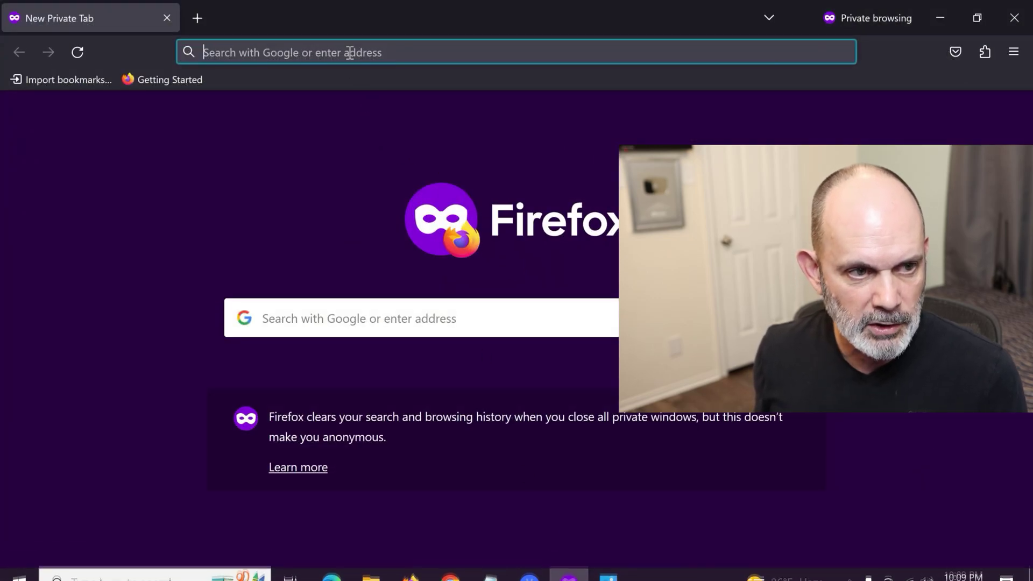
{"action": "type", "text": "19"}
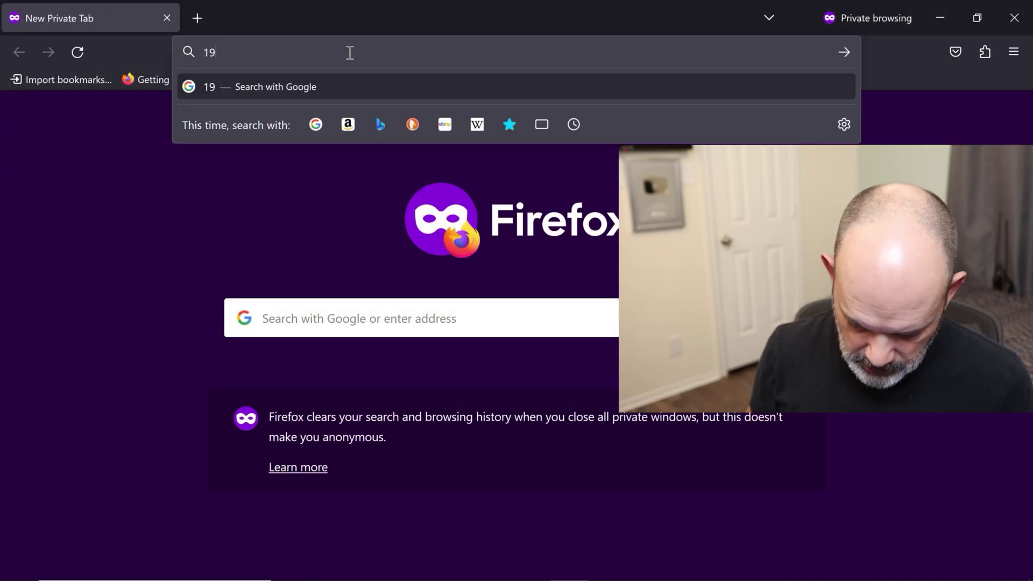
{"action": "type", "text": "2.168.1.1"}
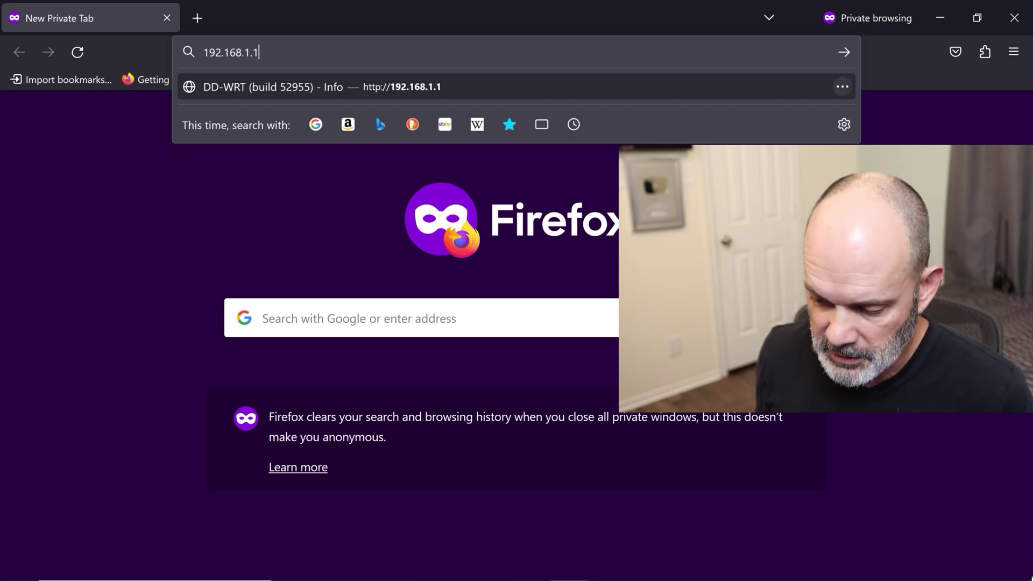
{"action": "mouse_move", "coordinate": [941, 580]}
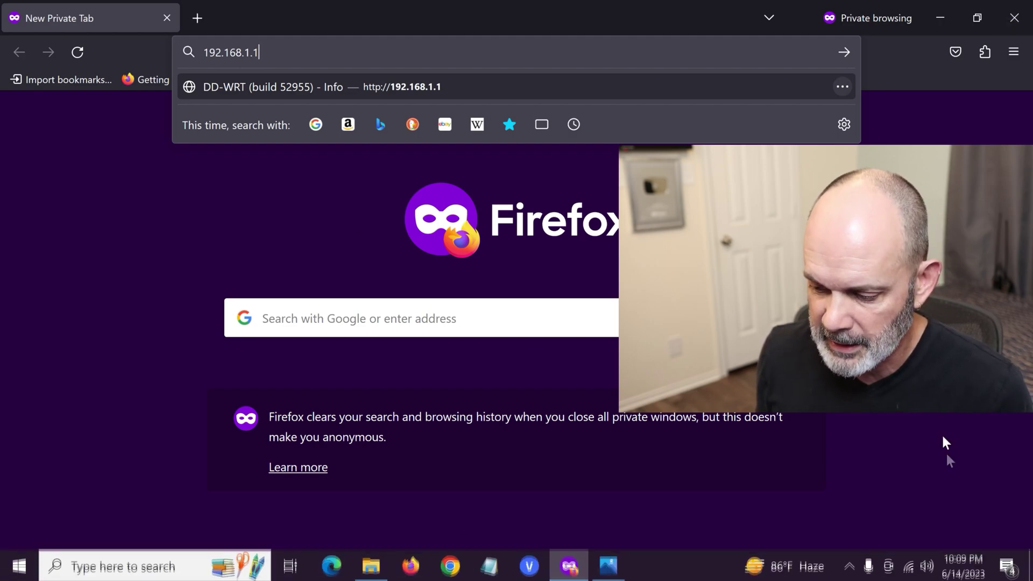
{"action": "left_click", "coordinate": [909, 565]}
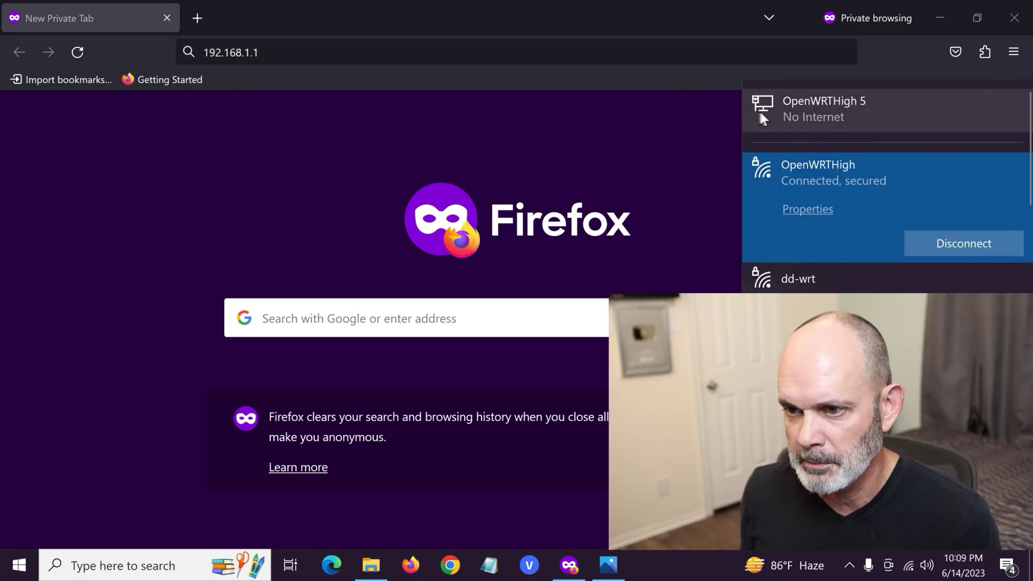
Step: Open the Linksys EA8300 adapter's connection details, confirming default gateway 192.168.1.1
{"action": "left_click", "coordinate": [883, 101]}
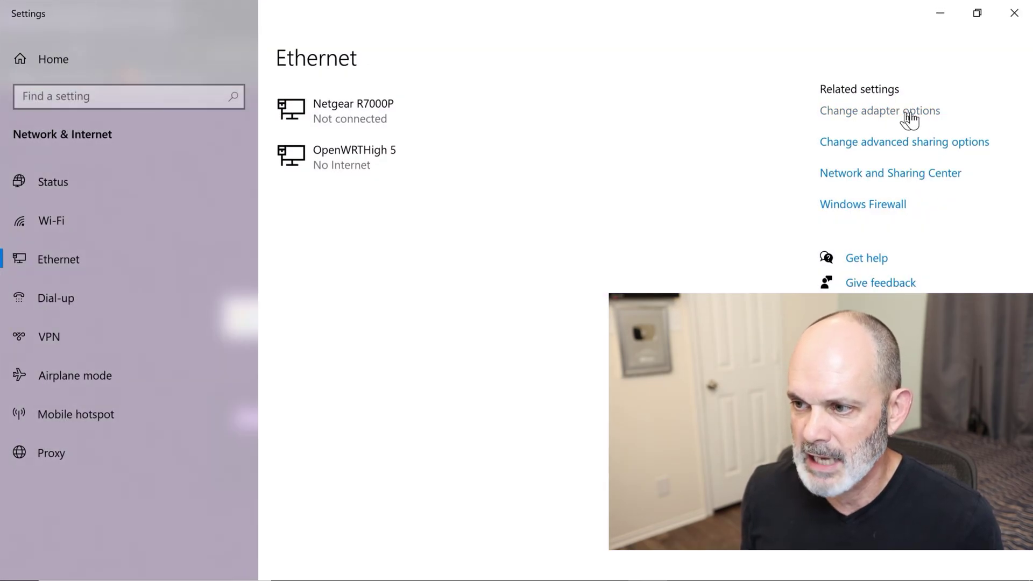
{"action": "left_click", "coordinate": [907, 113]}
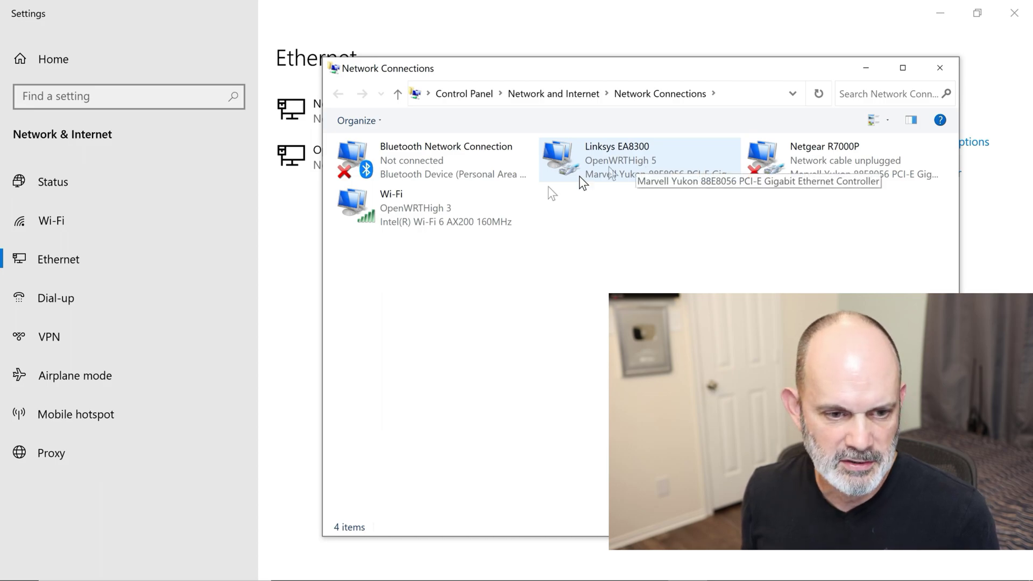
{"action": "right_click", "coordinate": [631, 157]}
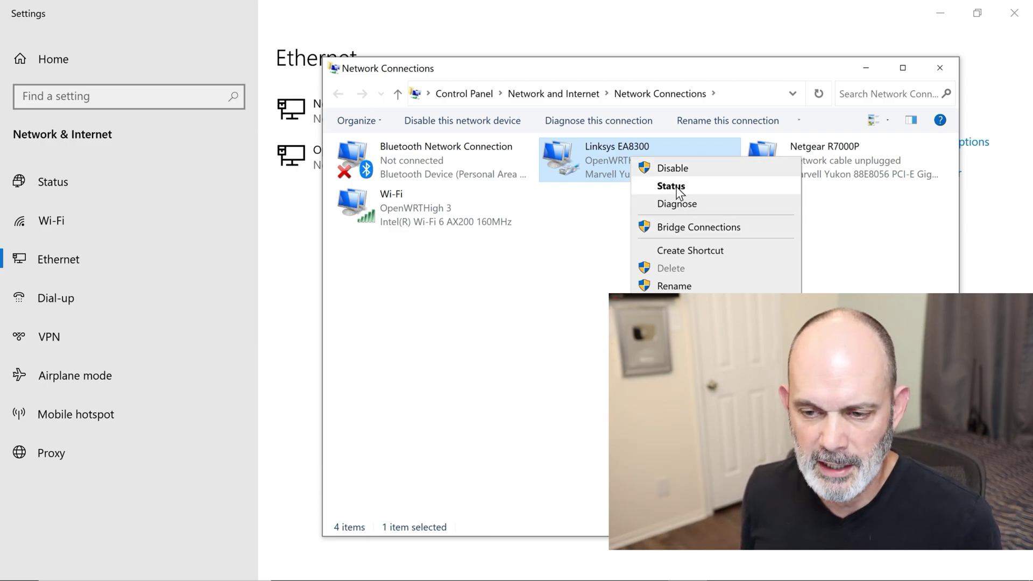
{"action": "left_click", "coordinate": [677, 187]}
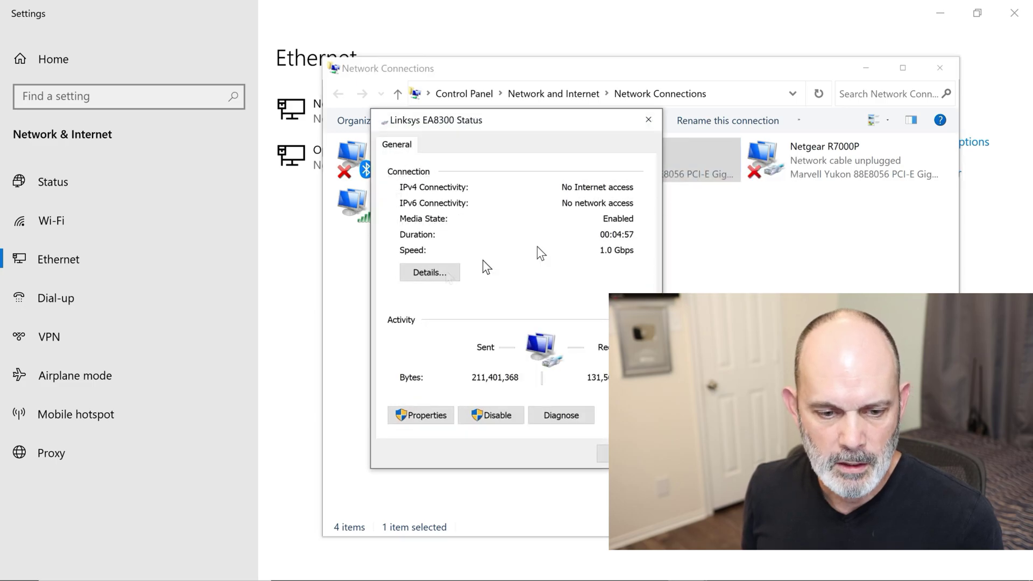
{"action": "left_click", "coordinate": [425, 275]}
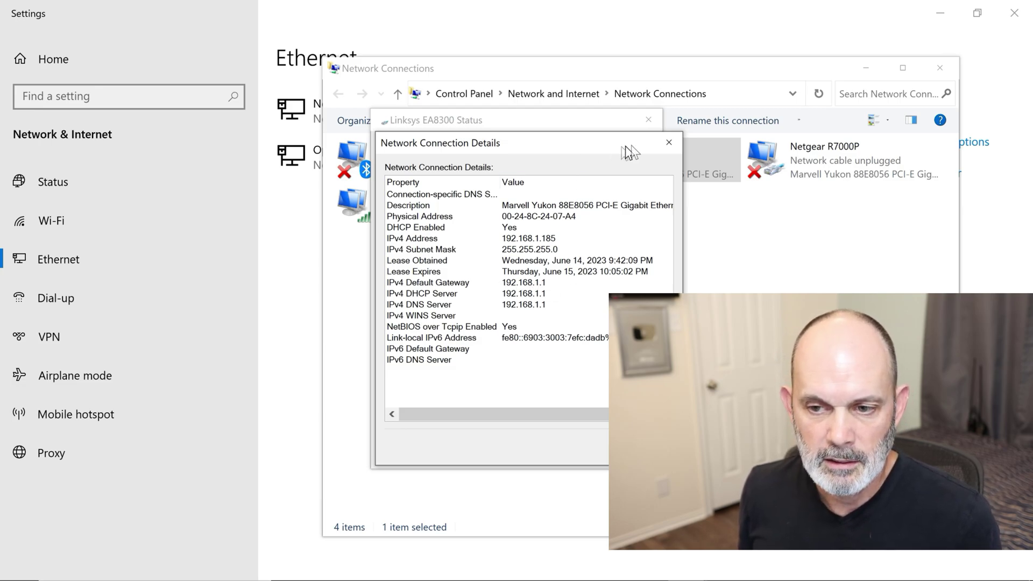
Step: Close the connection details, adapter status and network connections windows
{"action": "left_click", "coordinate": [669, 142]}
{"action": "left_click", "coordinate": [648, 120]}
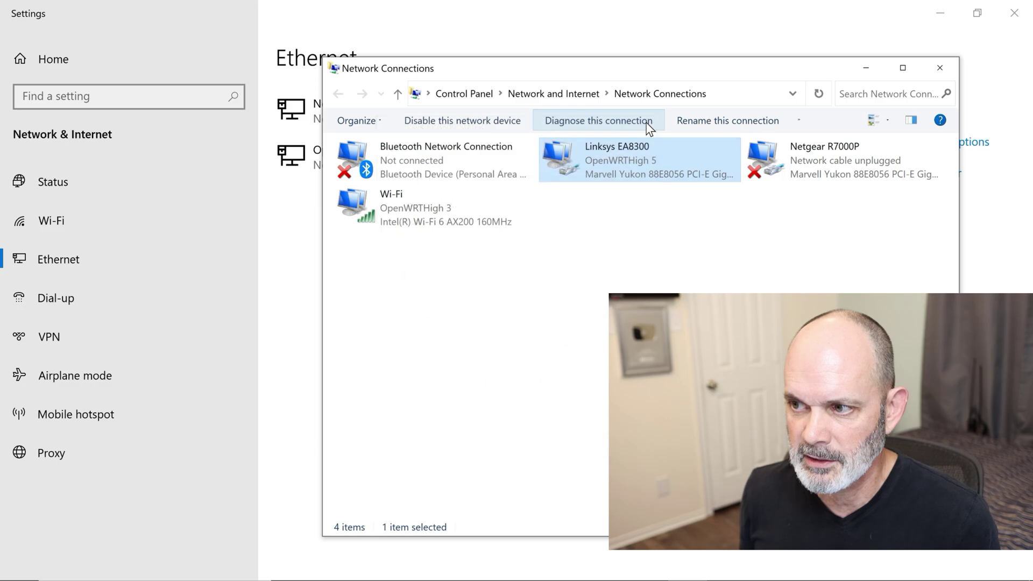
{"action": "left_click", "coordinate": [939, 65]}
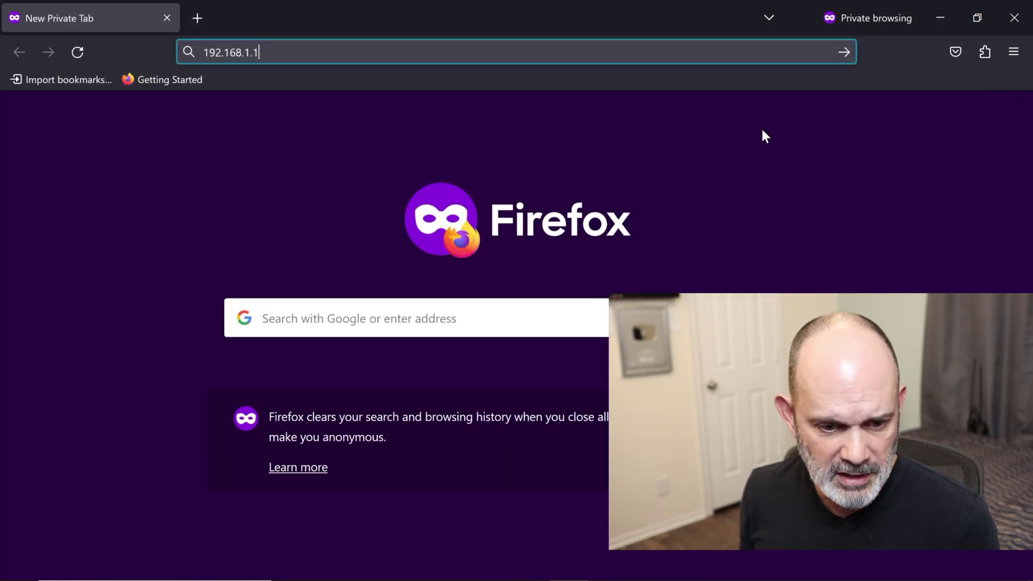
Step: Load 192.168.1.1, sign in with the router's admin credentials, and open Firmware Upgrade
{"action": "left_click", "coordinate": [350, 52]}
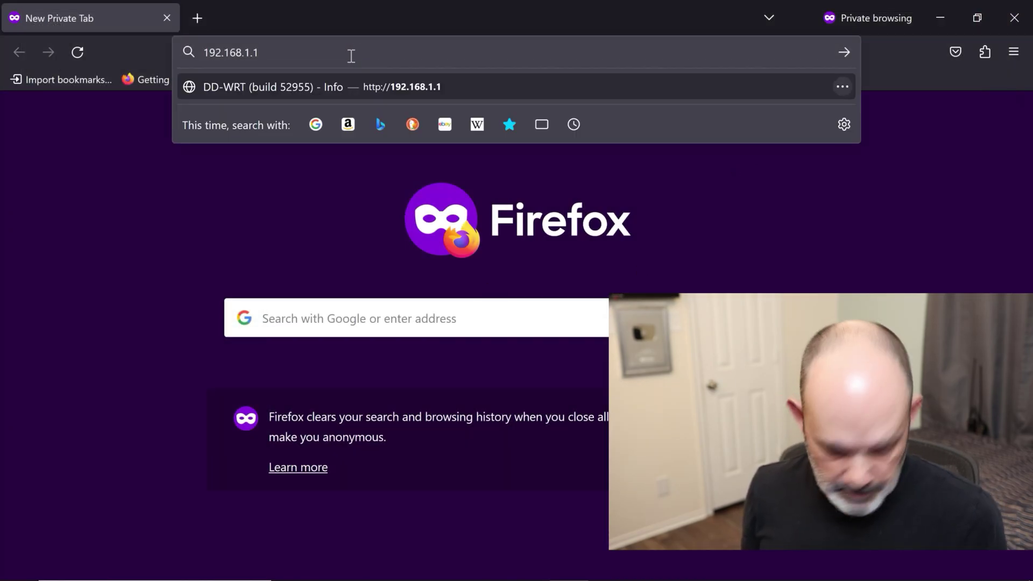
{"action": "key", "text": "Return"}
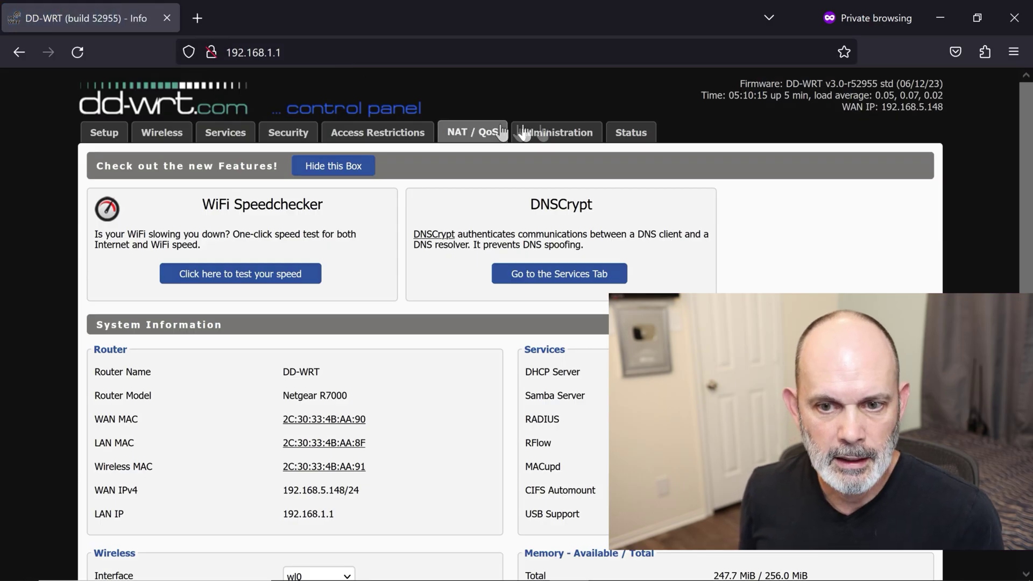
{"action": "left_click", "coordinate": [558, 139]}
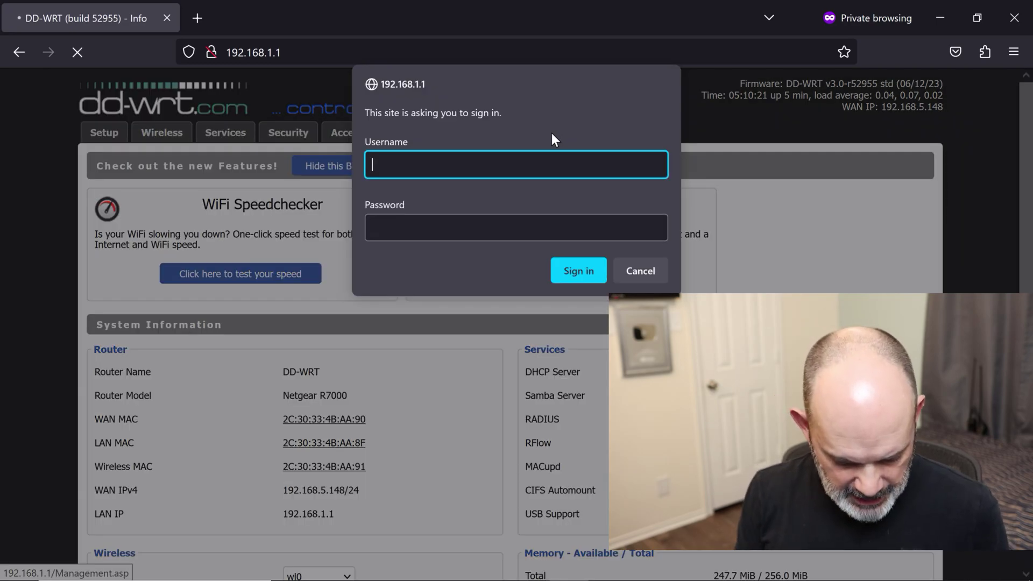
{"action": "type", "text": "admin"}
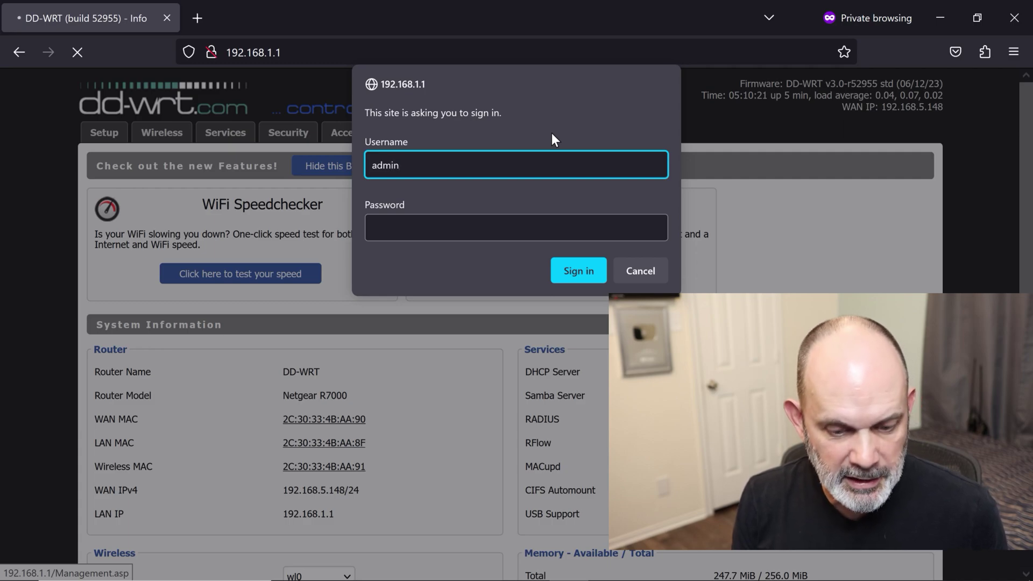
{"action": "key", "text": "Tab"}
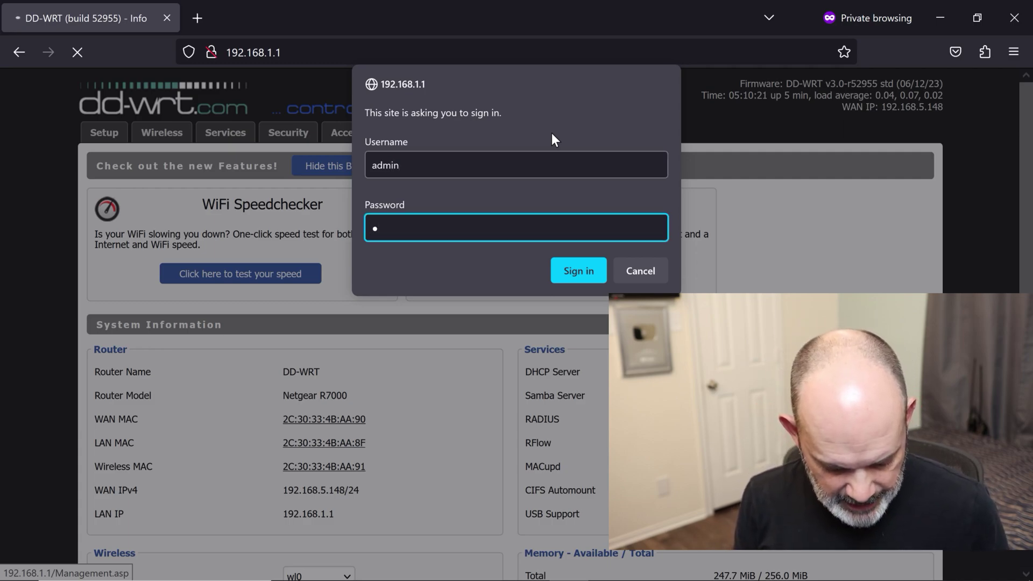
{"action": "type", "text": "password"}
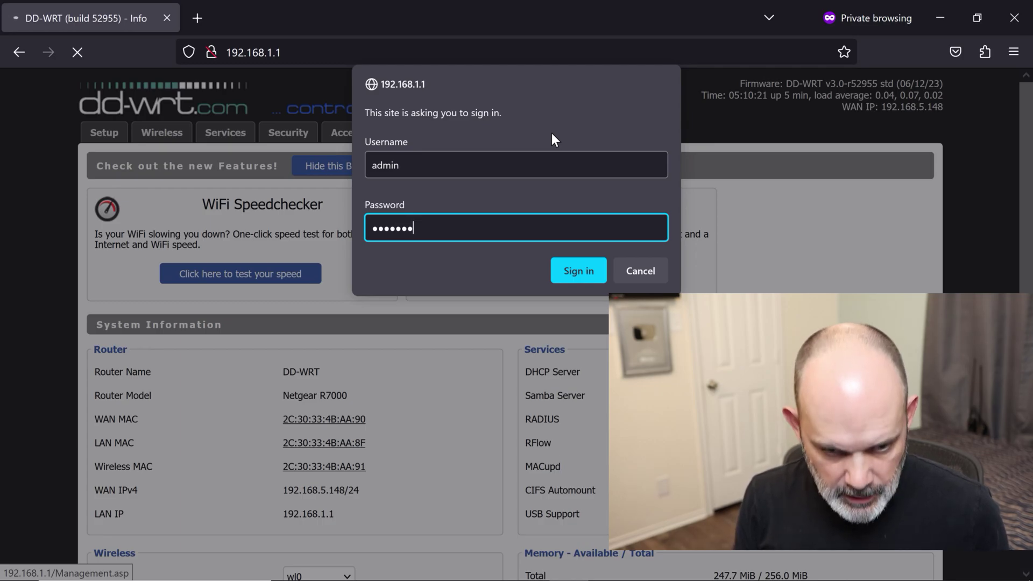
{"action": "left_click", "coordinate": [603, 280]}
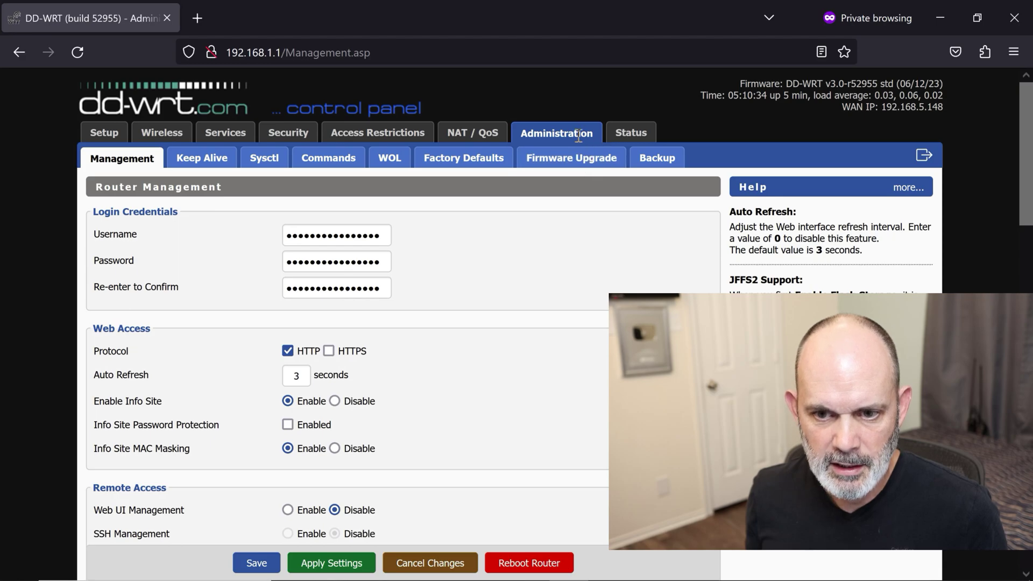
{"action": "left_click", "coordinate": [587, 162]}
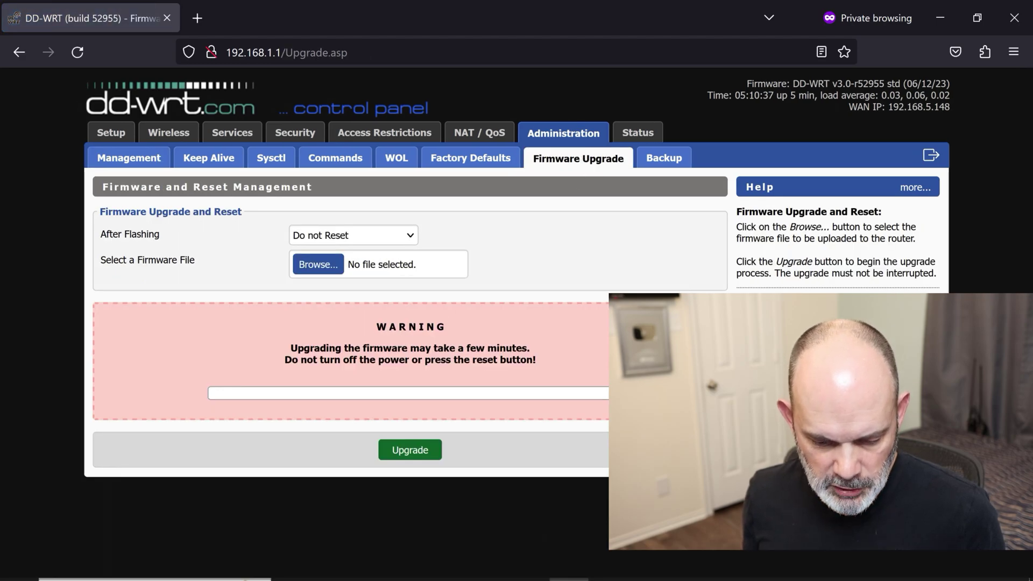
Step: Show the router Reset button photo, then minimize Photos back to the Firmware Upgrade page
{"action": "mouse_move", "coordinate": [608, 565]}
{"action": "left_click", "coordinate": [570, 431]}
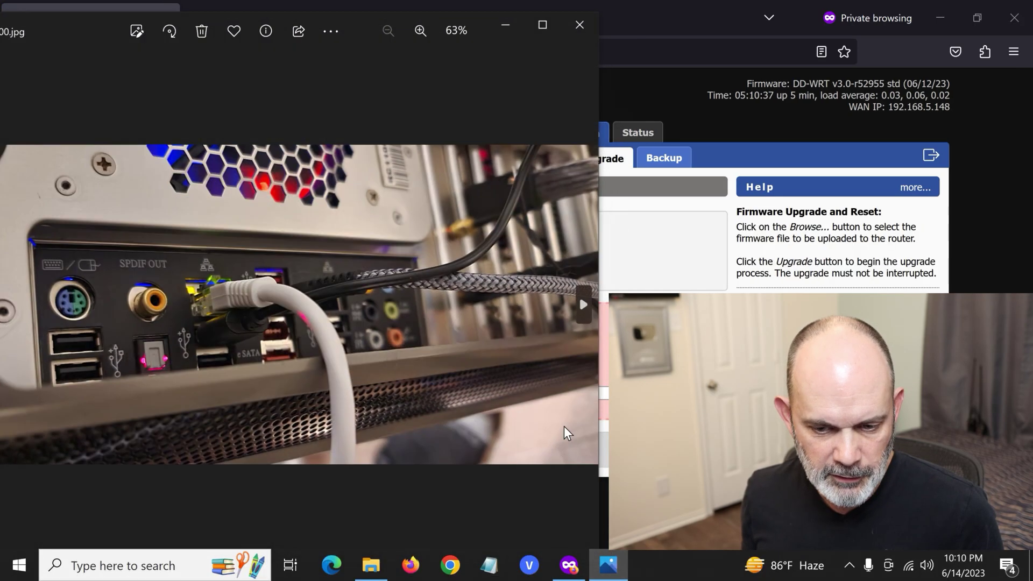
{"action": "left_click", "coordinate": [583, 305]}
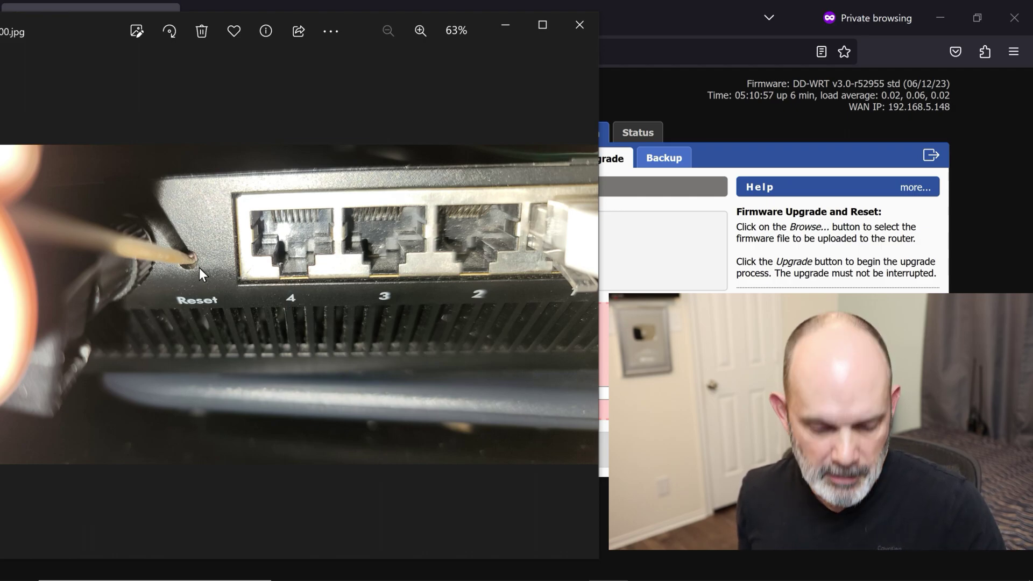
{"action": "left_click", "coordinate": [505, 28]}
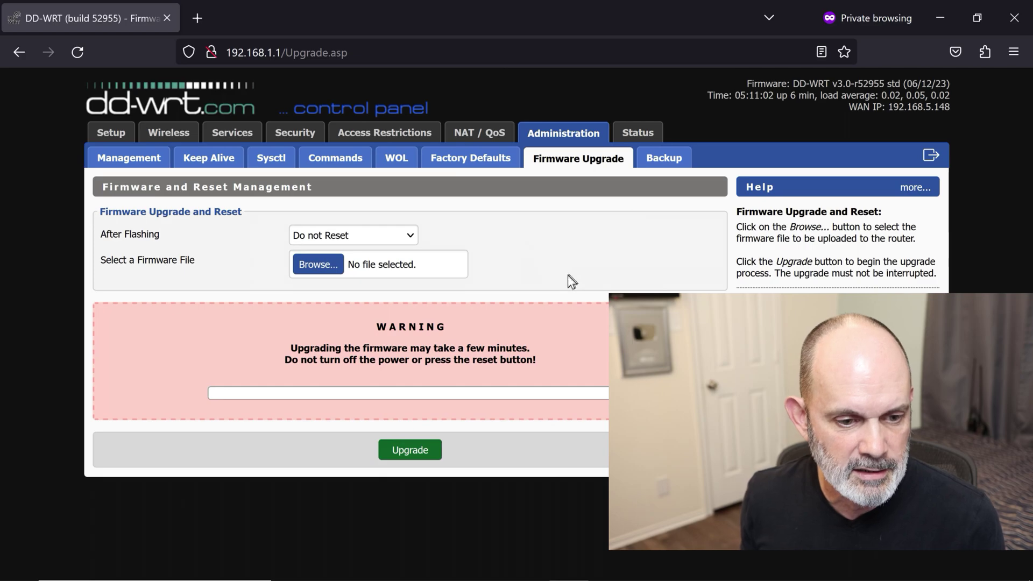
Step: Search Google for 'netgear r7000 firmware' in a new private tab
{"action": "left_click", "coordinate": [199, 20]}
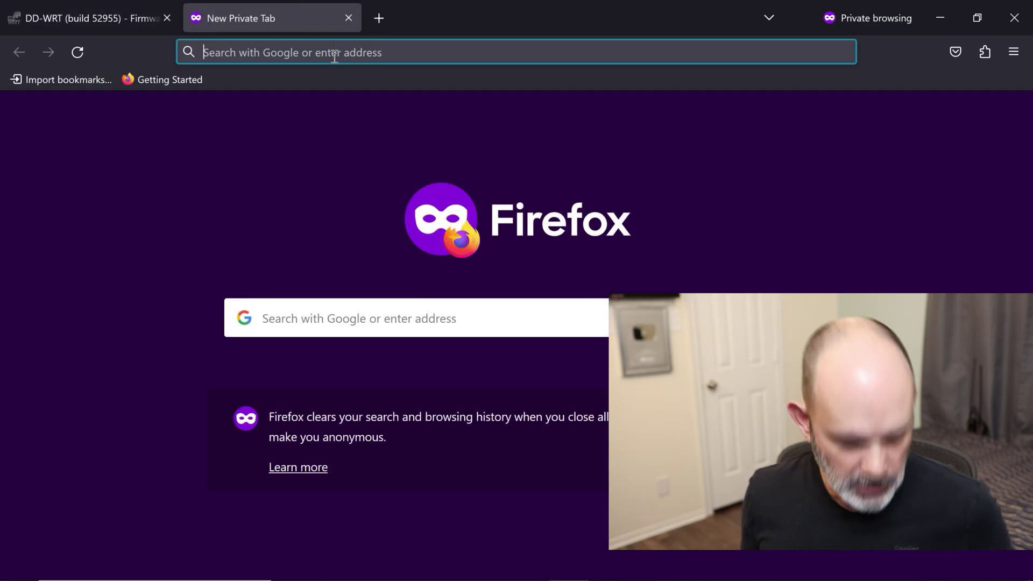
{"action": "type", "text": "netgear"}
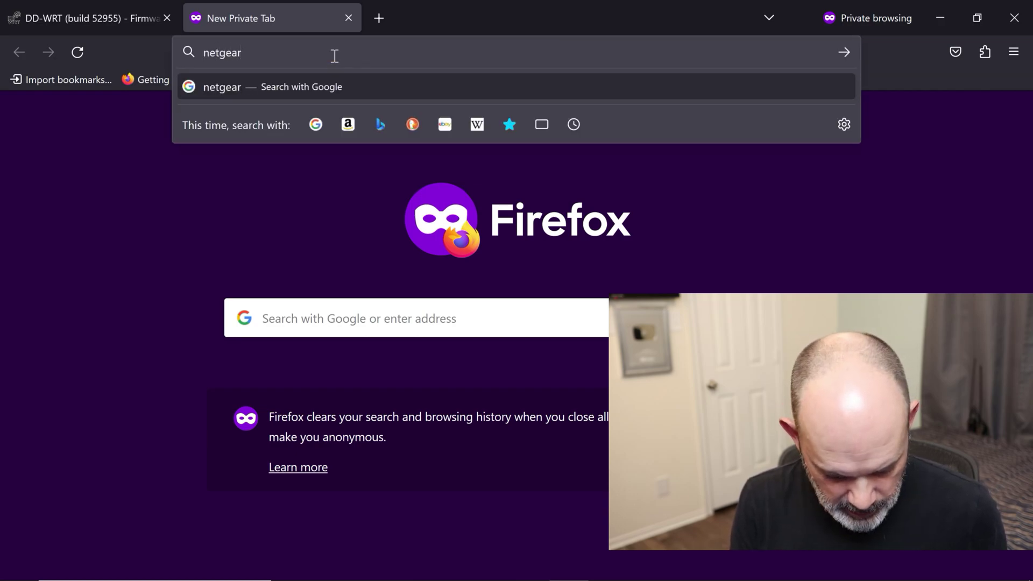
{"action": "type", "text": " r7000 "}
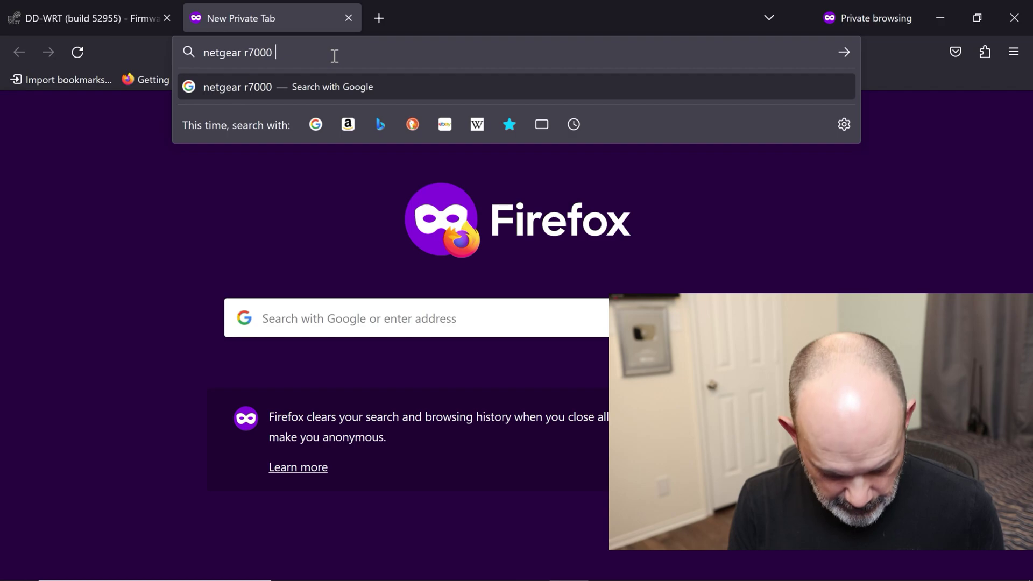
{"action": "type", "text": "firmware"}
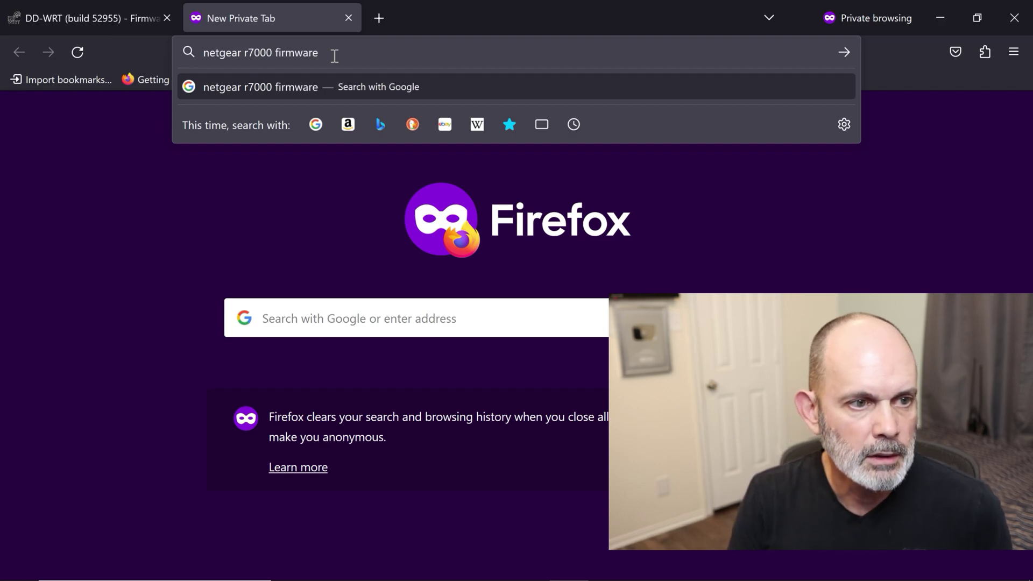
{"action": "key", "text": "Return"}
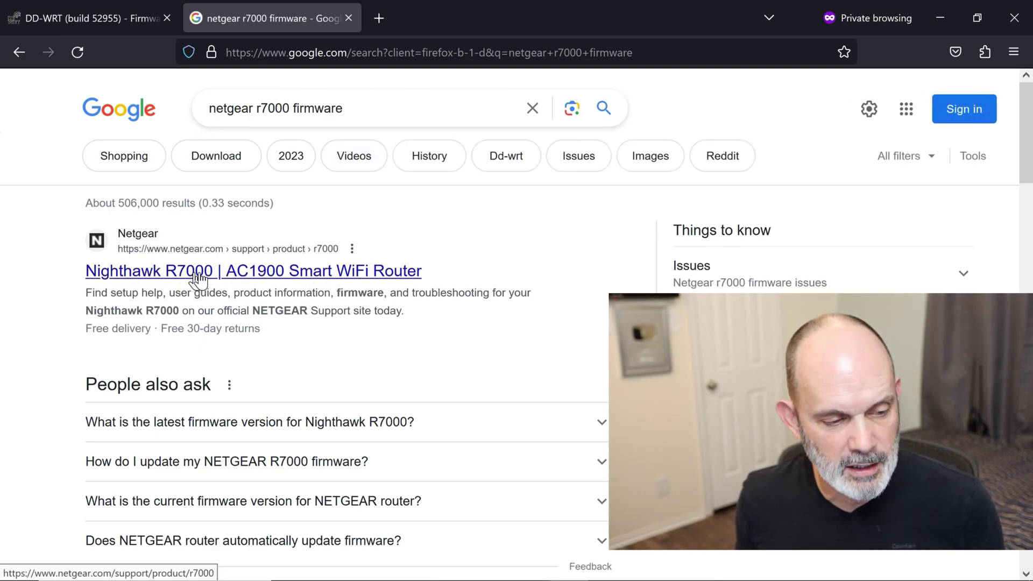
Step: From the Nighthawk R7000 support page, save firmware 1.0.11.136 into Desktop\R7000 DD-WRT
{"action": "left_click", "coordinate": [313, 279]}
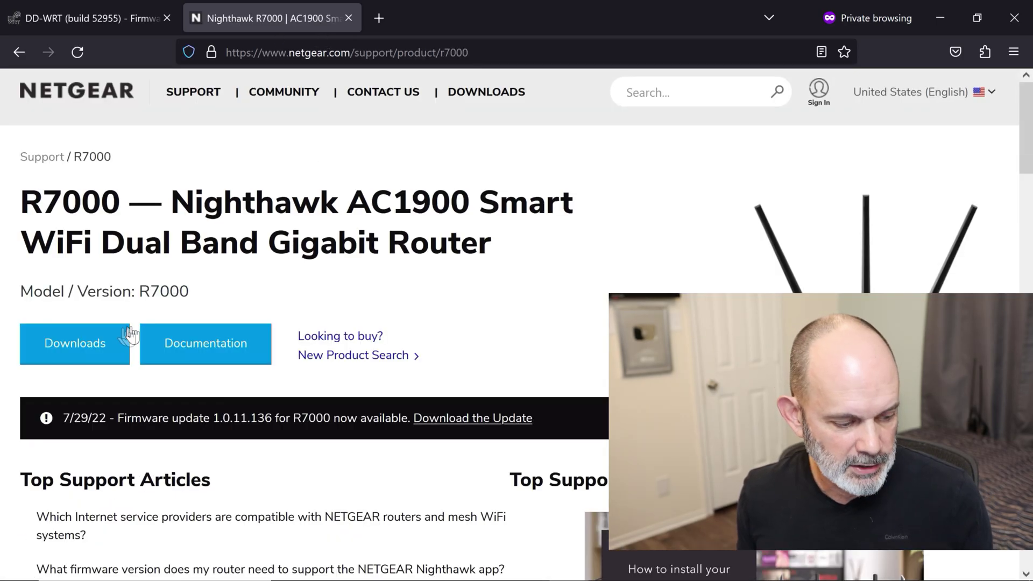
{"action": "left_click", "coordinate": [106, 349]}
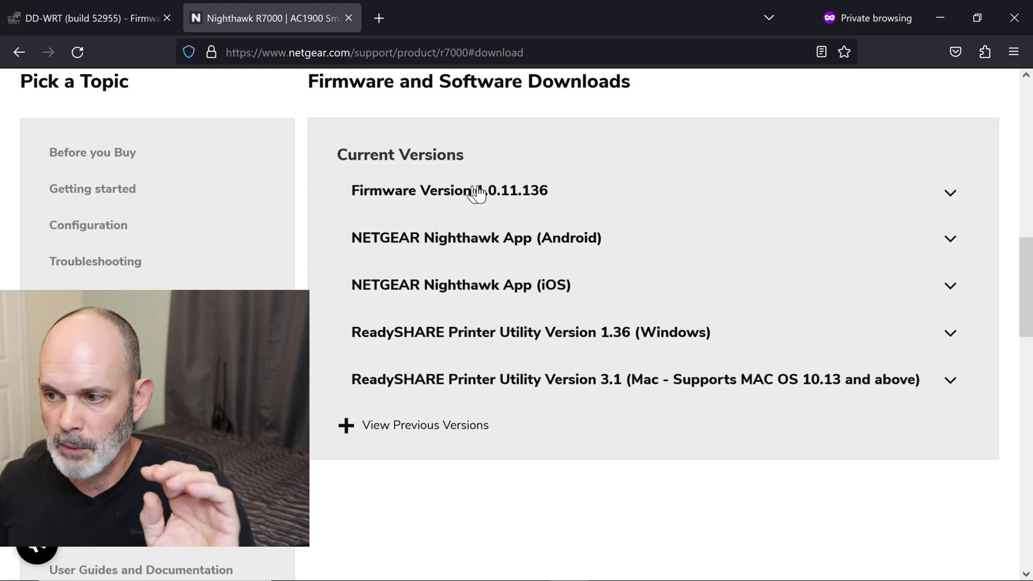
{"action": "left_click", "coordinate": [477, 198]}
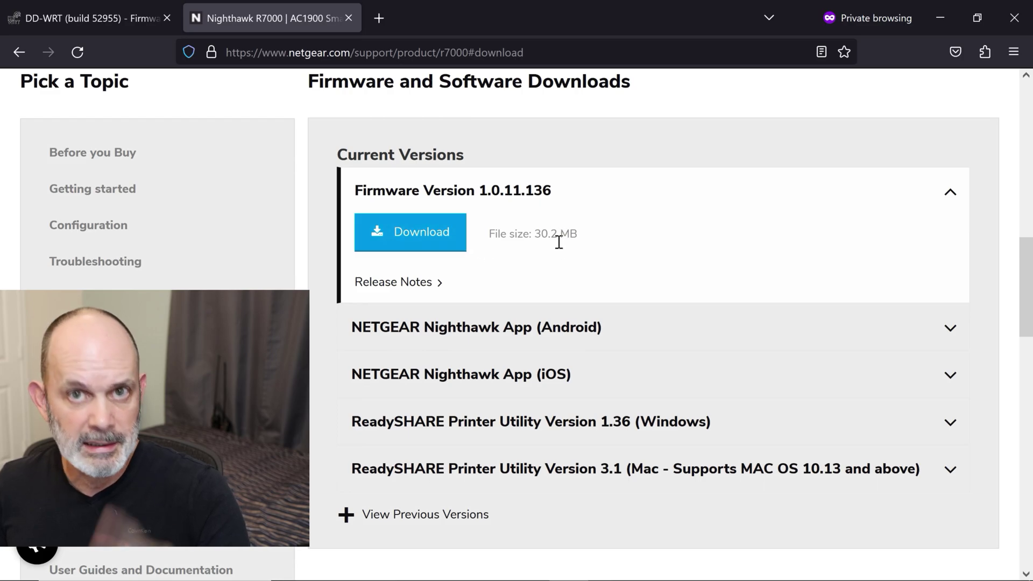
{"action": "left_click", "coordinate": [431, 239]}
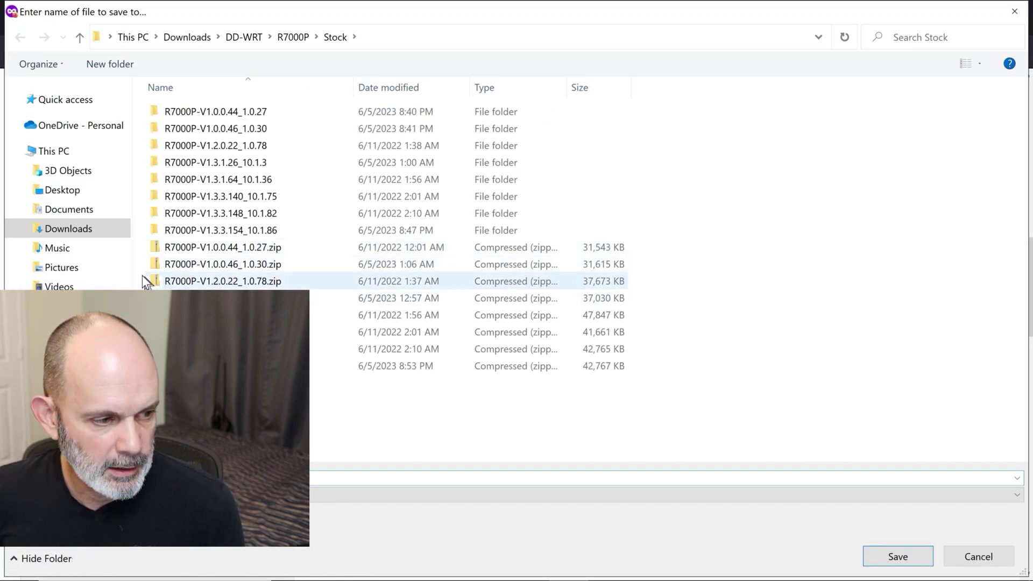
{"action": "left_click", "coordinate": [62, 190]}
{"action": "left_click", "coordinate": [160, 147]}
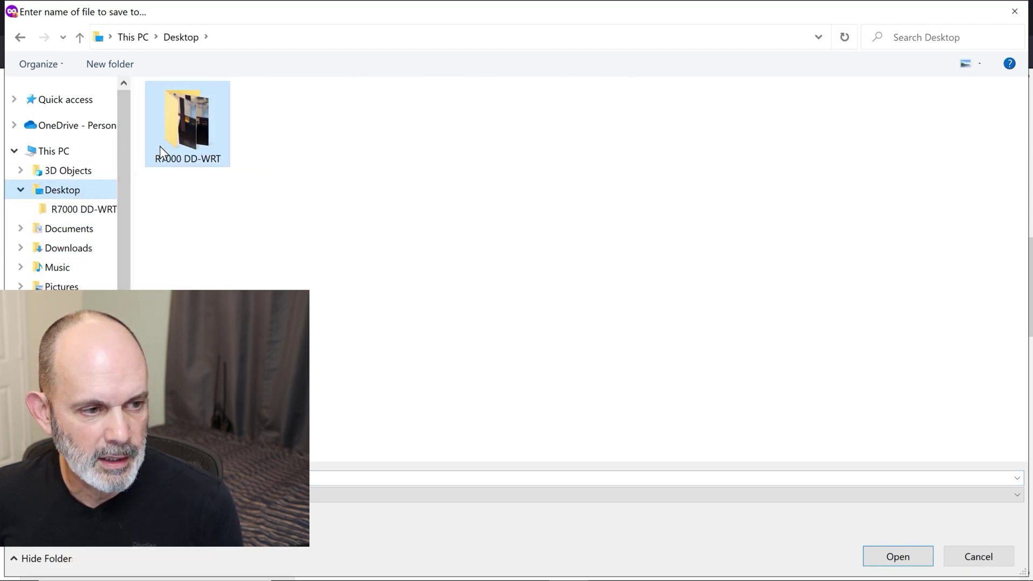
{"action": "double_click", "coordinate": [173, 142]}
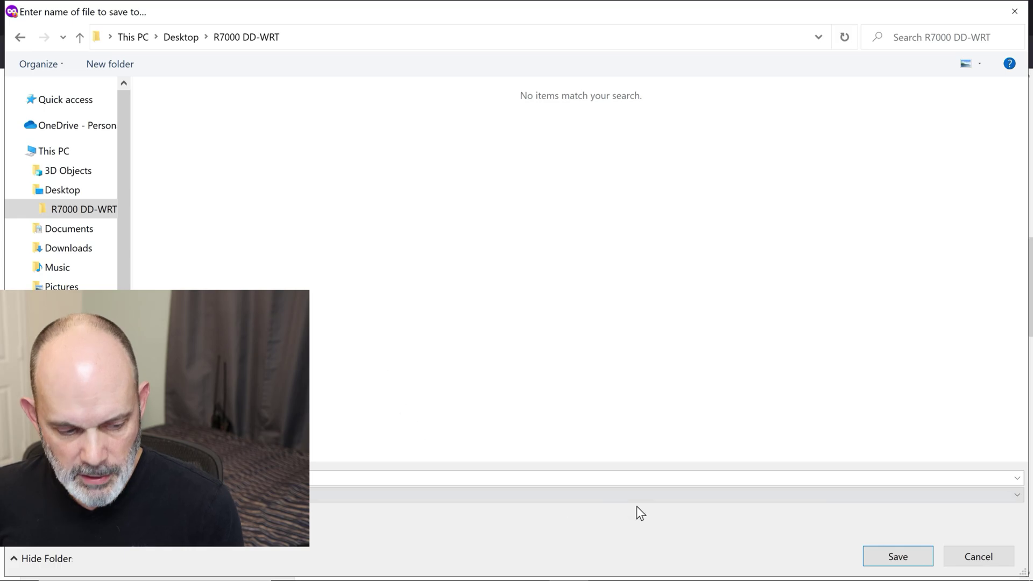
{"action": "left_click", "coordinate": [898, 556]}
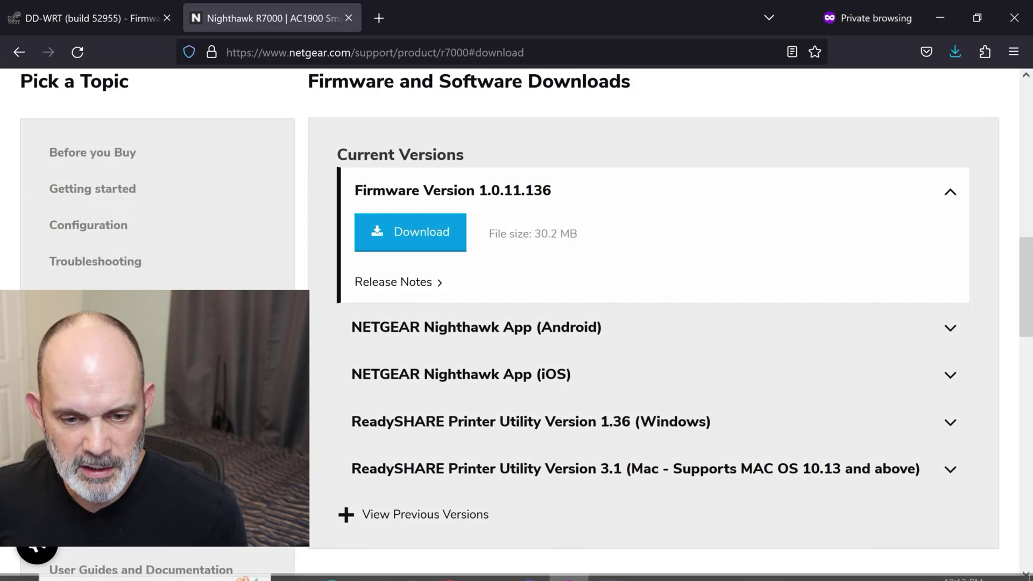
Step: Show the previous firmware versions and expand Firmware Version 1.0.0.96
{"action": "scroll", "coordinate": [685, 444], "scroll_direction": "down", "scroll_amount": 2}
{"action": "scroll", "coordinate": [685, 444], "scroll_direction": "down", "scroll_amount": 2}
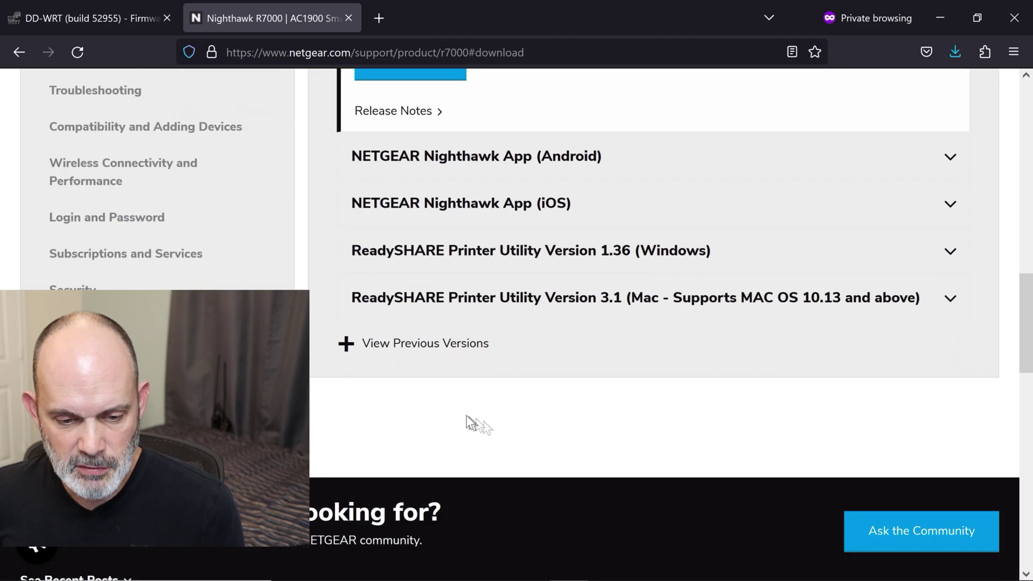
{"action": "left_click", "coordinate": [445, 348]}
{"action": "scroll", "coordinate": [510, 361], "scroll_direction": "down", "scroll_amount": 15}
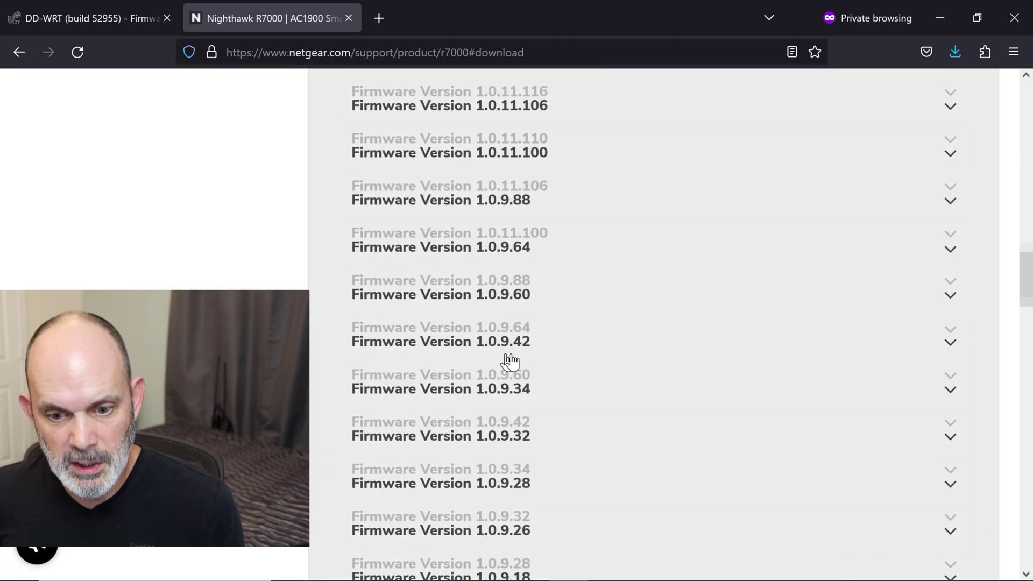
{"action": "scroll", "coordinate": [509, 361], "scroll_direction": "down", "scroll_amount": 12}
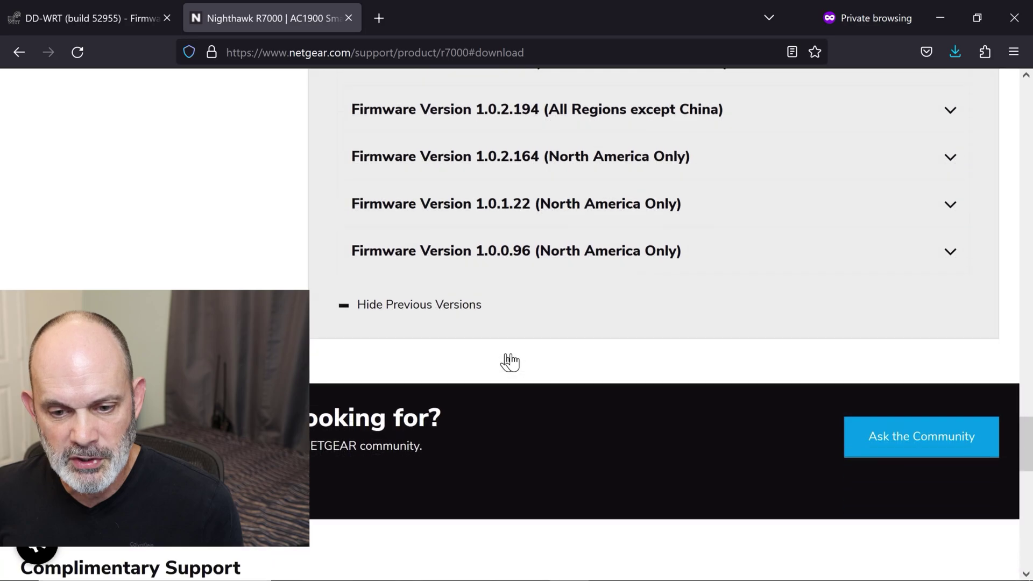
{"action": "scroll", "coordinate": [506, 359], "scroll_direction": "up", "scroll_amount": 5}
{"action": "scroll", "coordinate": [509, 360], "scroll_direction": "up", "scroll_amount": 2}
{"action": "scroll", "coordinate": [510, 362], "scroll_direction": "down", "scroll_amount": 2}
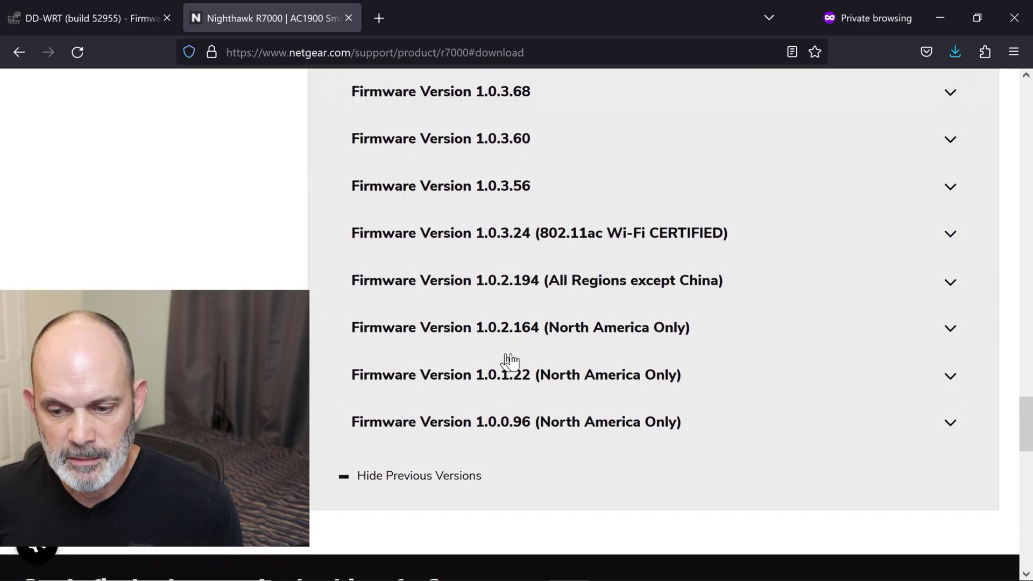
{"action": "left_click", "coordinate": [518, 426]}
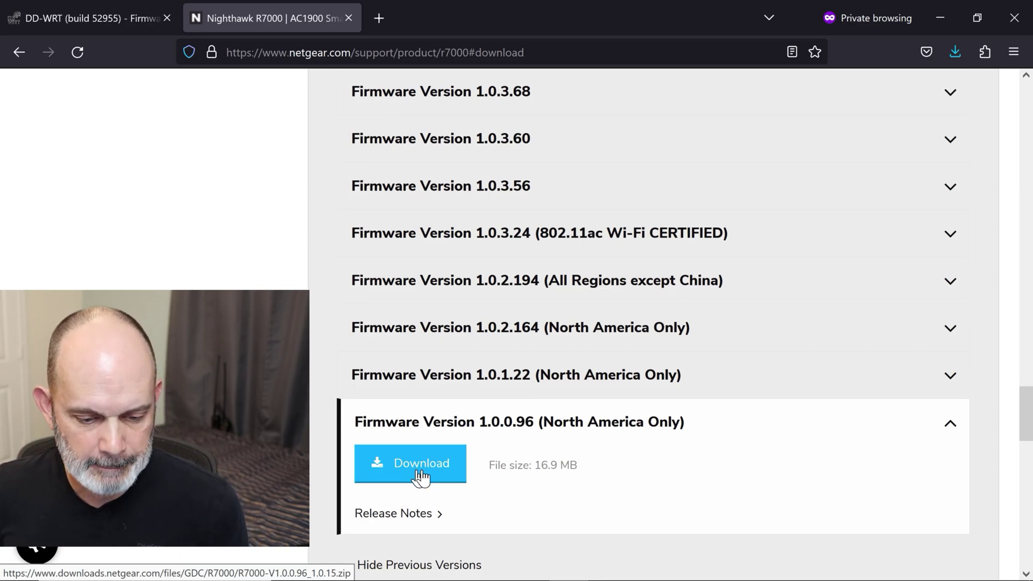
Step: Save the 1.0.0.96 zip into R7000 DD-WRT and confirm both downloads completed
{"action": "left_click", "coordinate": [418, 470]}
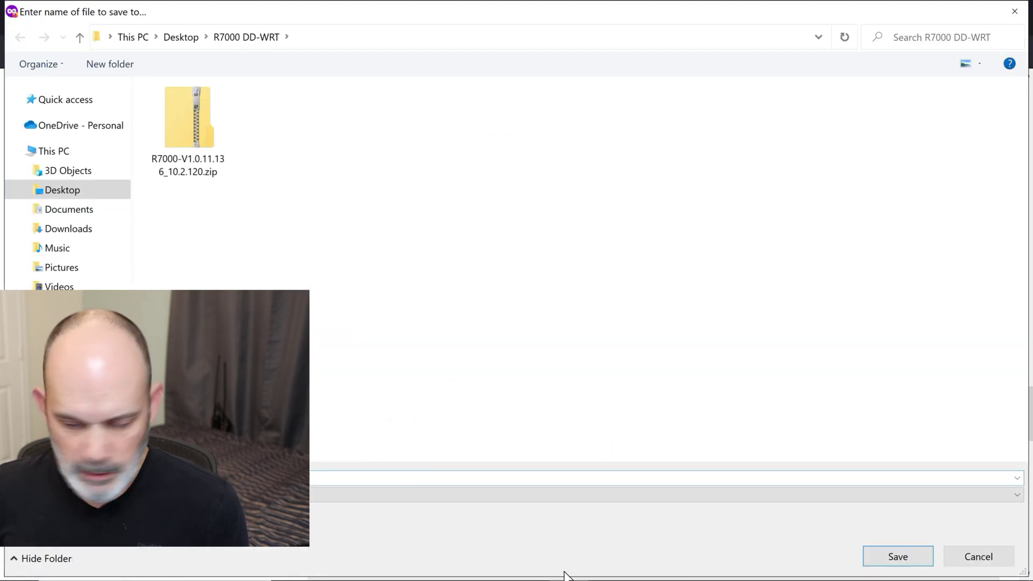
{"action": "left_click", "coordinate": [883, 559]}
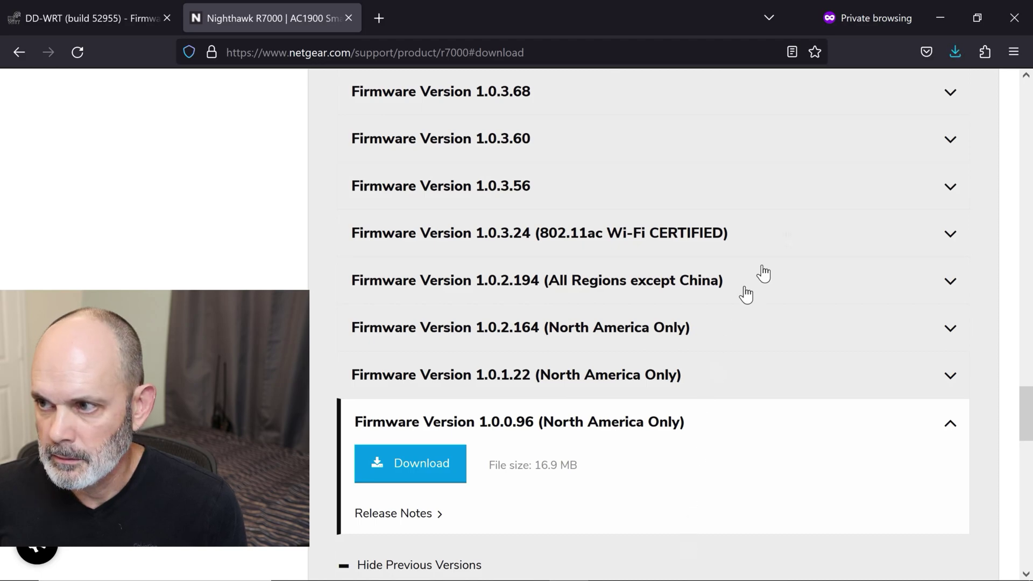
{"action": "left_click", "coordinate": [956, 53]}
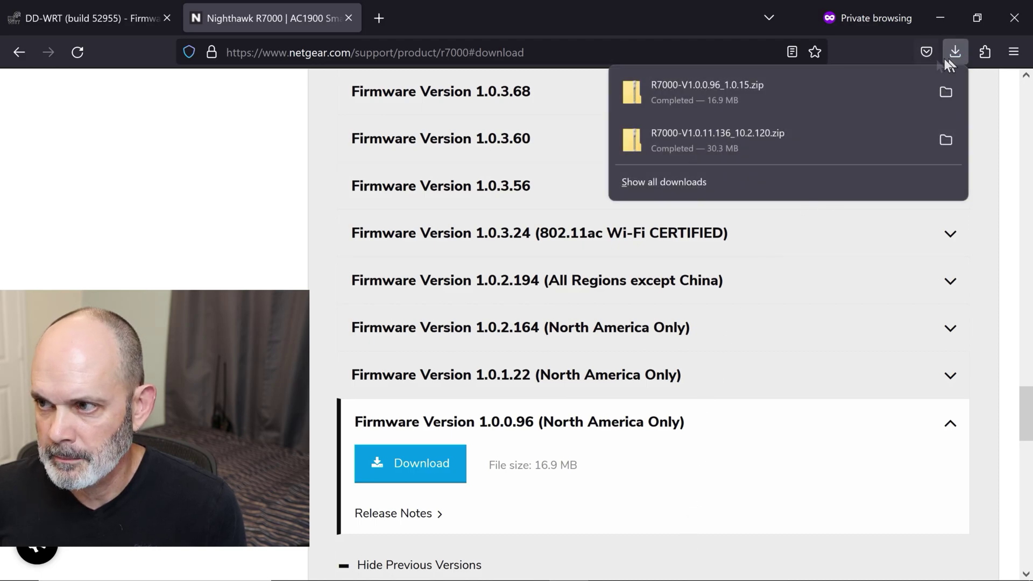
Step: Extract R7000-V1.0.0.96_1.0.15.zip into a same-named folder inside R7000 DD-WRT
{"action": "left_click", "coordinate": [945, 12]}
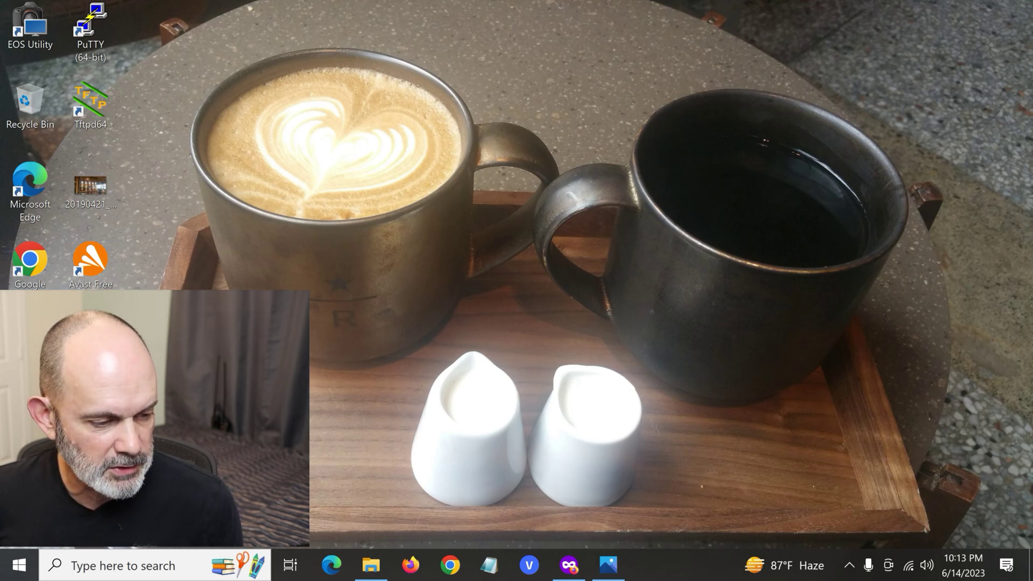
{"action": "left_click", "coordinate": [371, 565]}
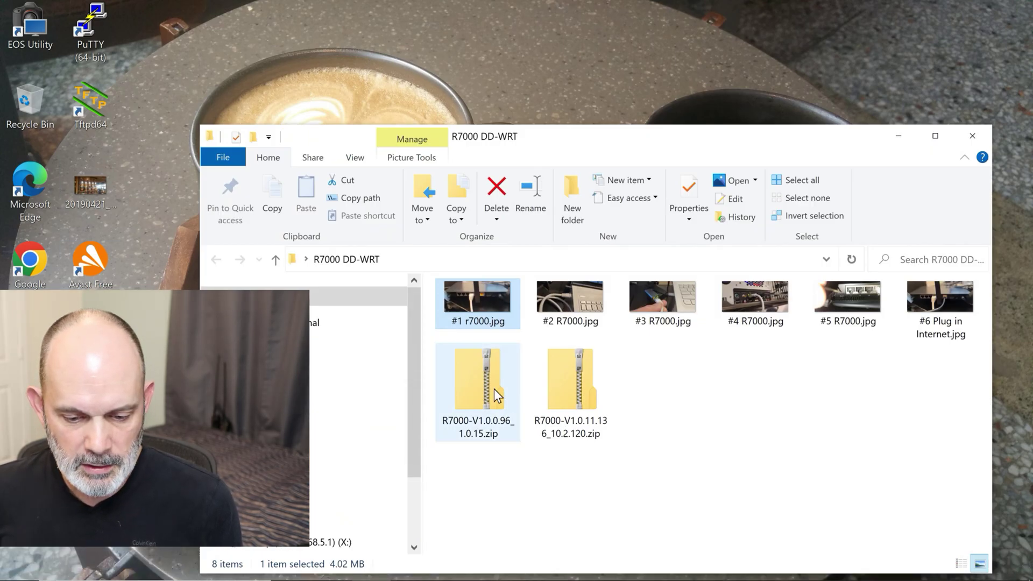
{"action": "double_click", "coordinate": [480, 389]}
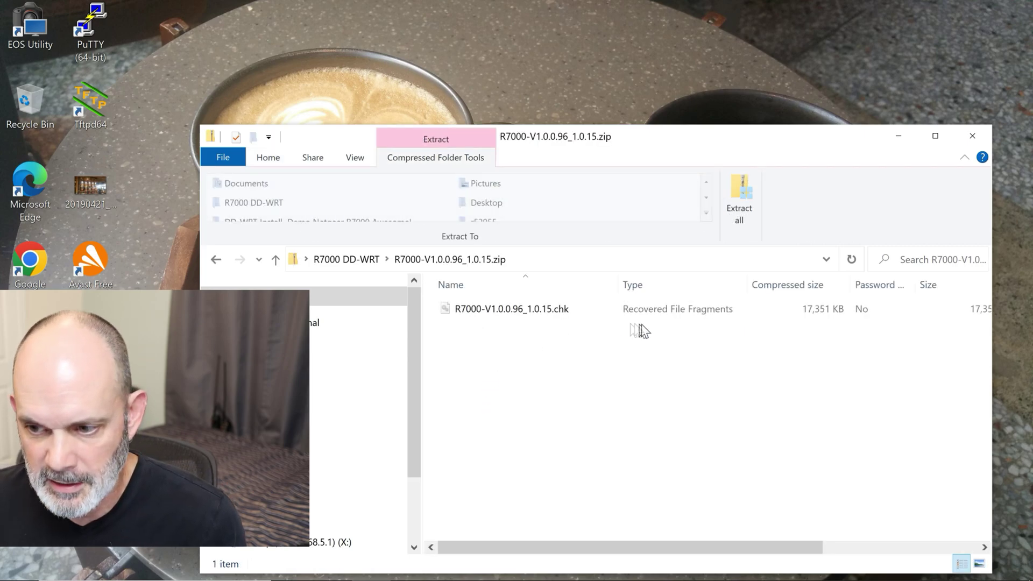
{"action": "left_click", "coordinate": [745, 195]}
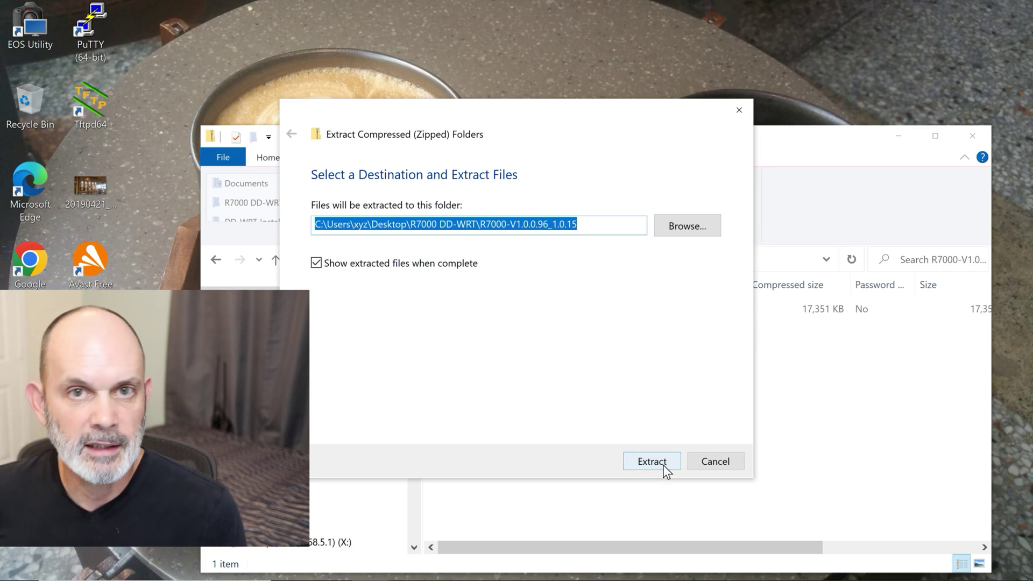
{"action": "left_click", "coordinate": [664, 467]}
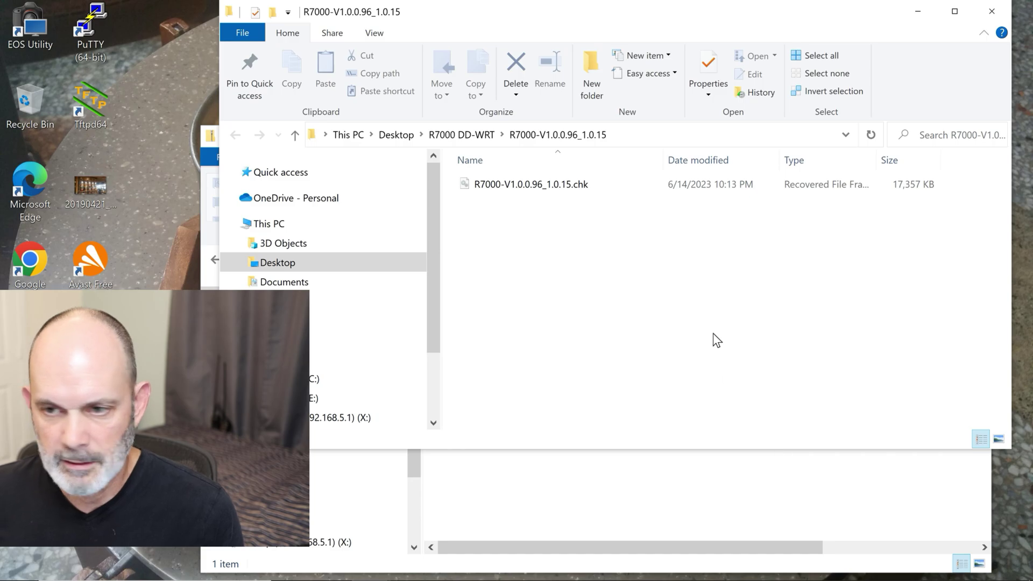
{"action": "left_click", "coordinate": [1011, 12]}
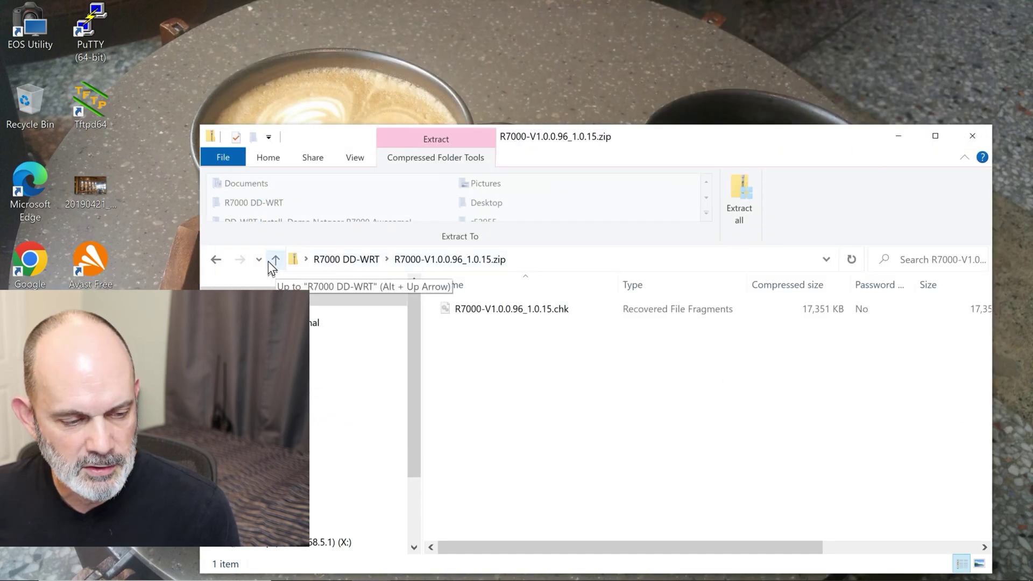
Step: Extract R7000-V1.0.11.136_10.2.120.zip into its own folder in R7000 DD-WRT
{"action": "left_click", "coordinate": [215, 260]}
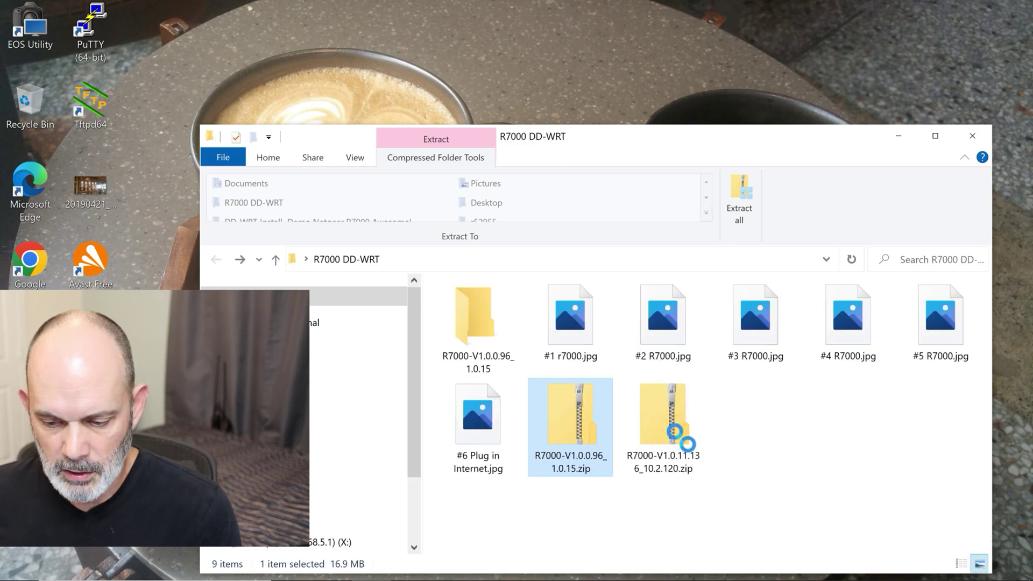
{"action": "left_click", "coordinate": [662, 428]}
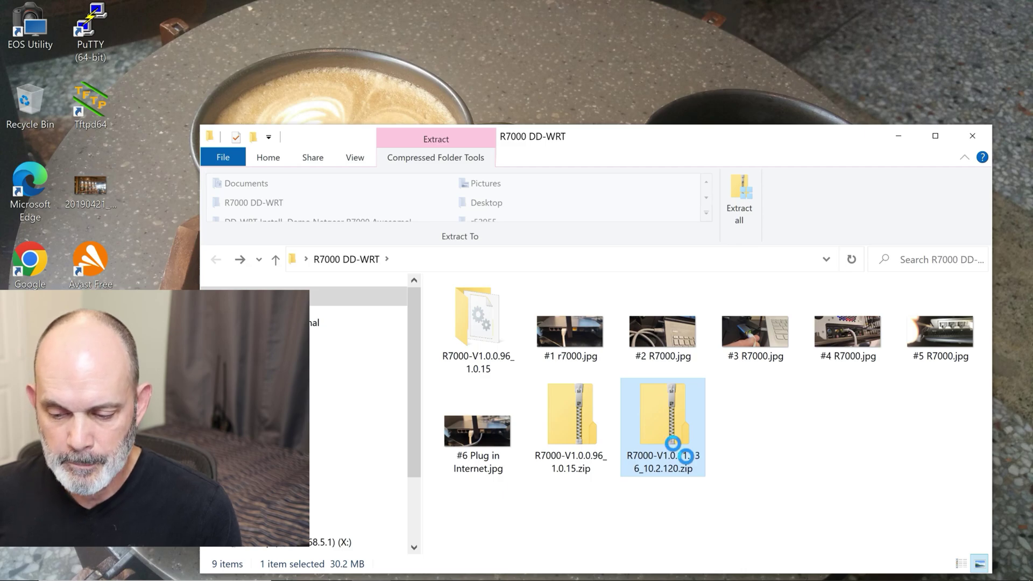
{"action": "double_click", "coordinate": [673, 443]}
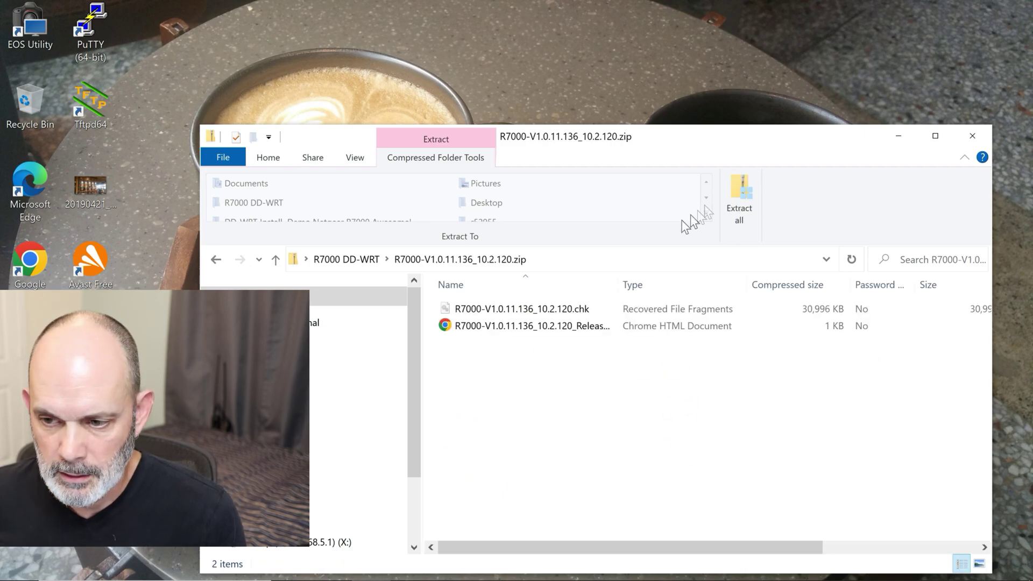
{"action": "left_click", "coordinate": [741, 197]}
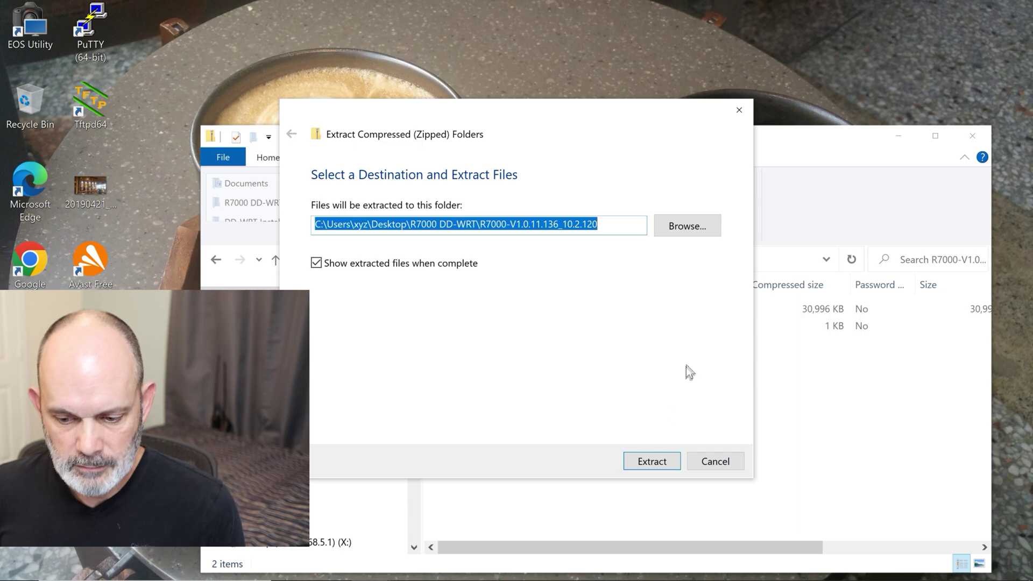
{"action": "left_click", "coordinate": [667, 462]}
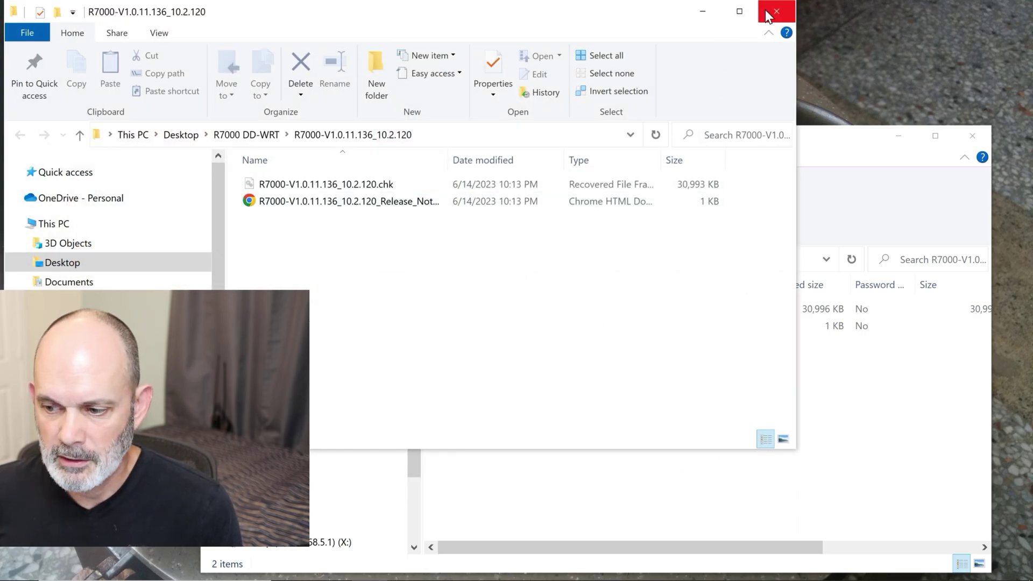
{"action": "left_click", "coordinate": [775, 11]}
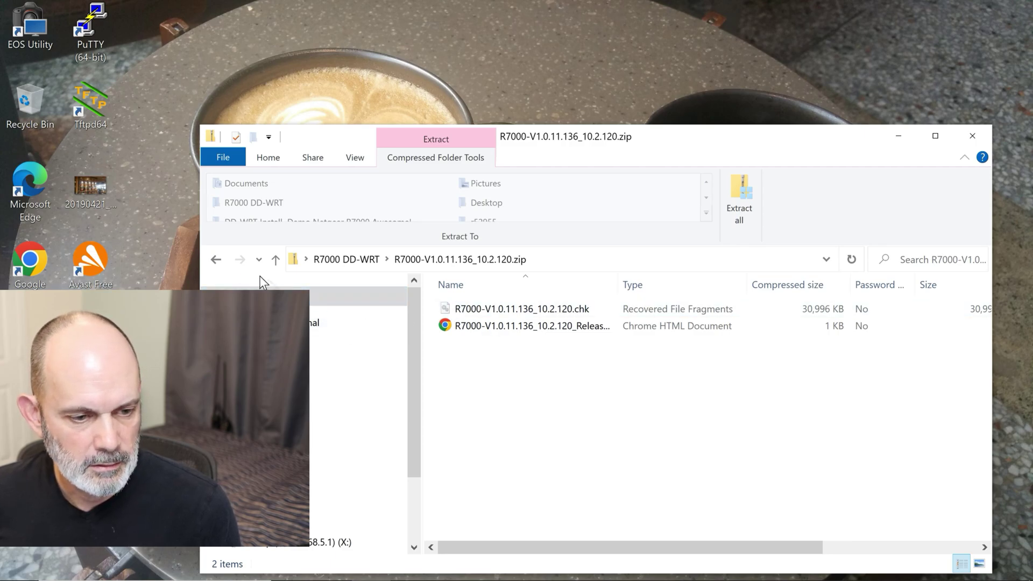
Step: Back in R7000 DD-WRT, check each extracted firmware folder's contents from its tooltip
{"action": "left_click", "coordinate": [277, 266]}
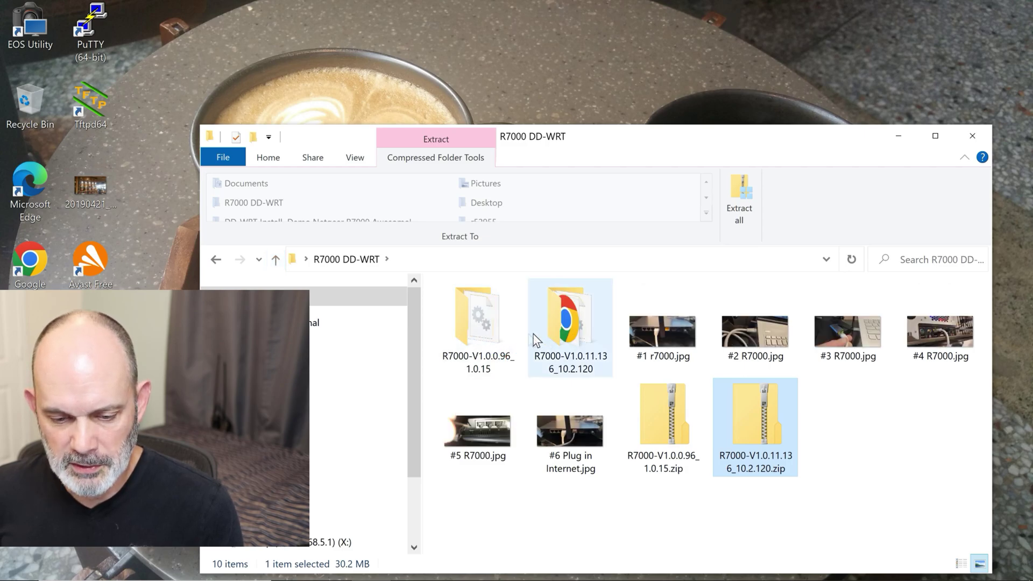
{"action": "mouse_move", "coordinate": [493, 339]}
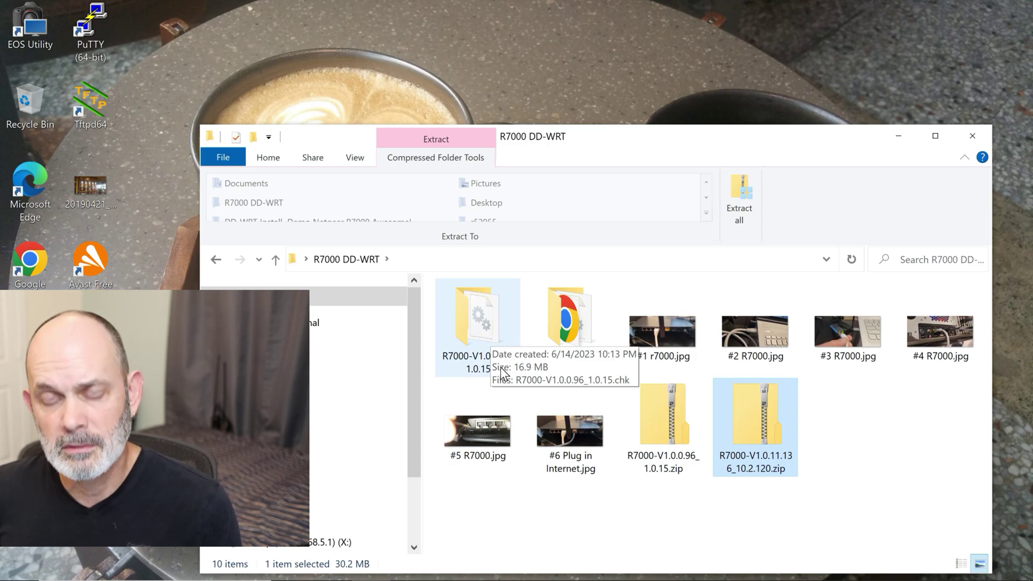
{"action": "mouse_move", "coordinate": [570, 325]}
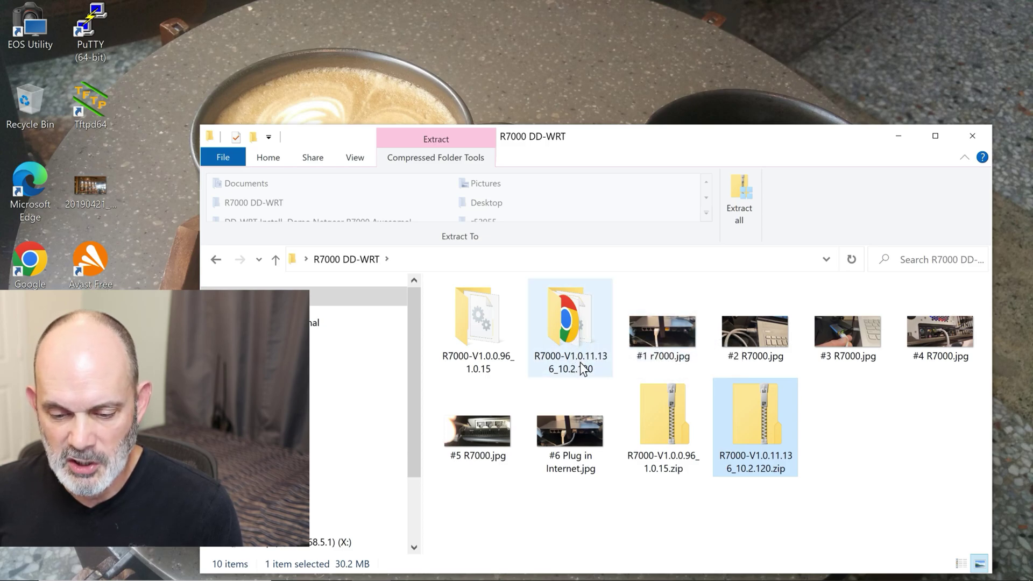
{"action": "mouse_move", "coordinate": [580, 362]}
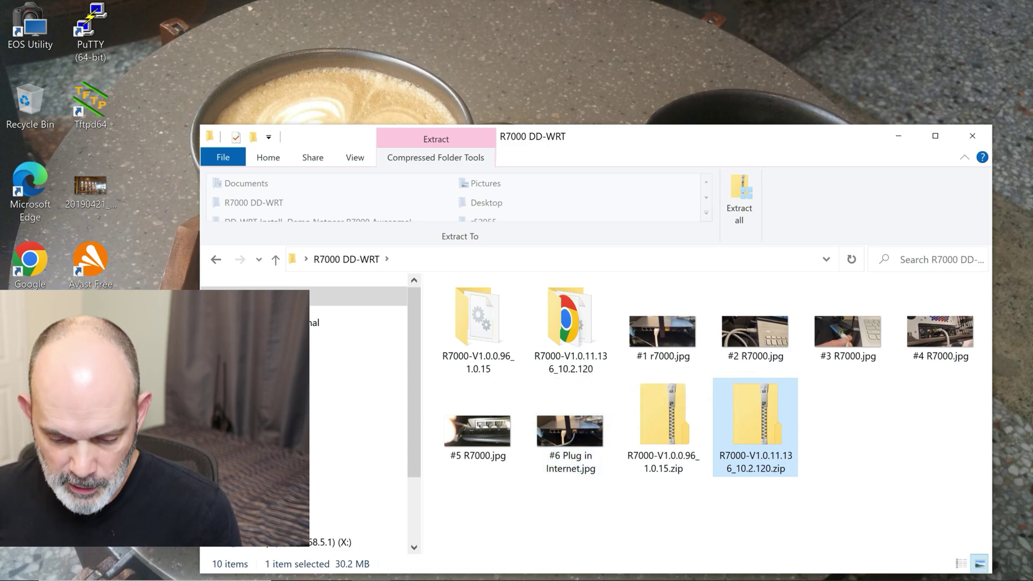
{"action": "mouse_move", "coordinate": [480, 568]}
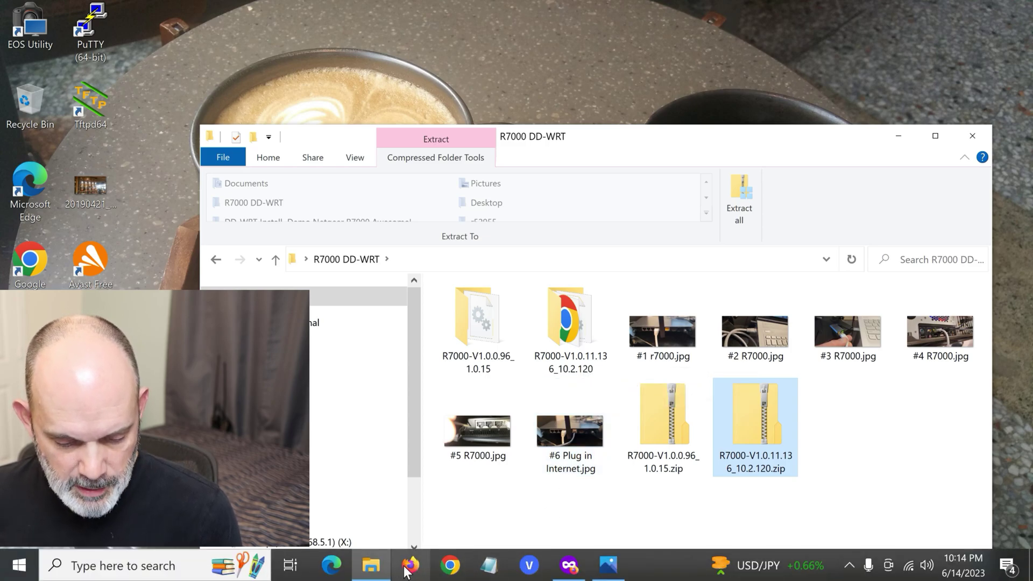
Step: On DD-WRT's Firmware Upgrade page, choose Desktop > R7000 DD-WRT > R7000-V1.0.0.96_1.0.15 > R7000-V1.0.0.96_1.0.15.chk
{"action": "left_click", "coordinate": [572, 576]}
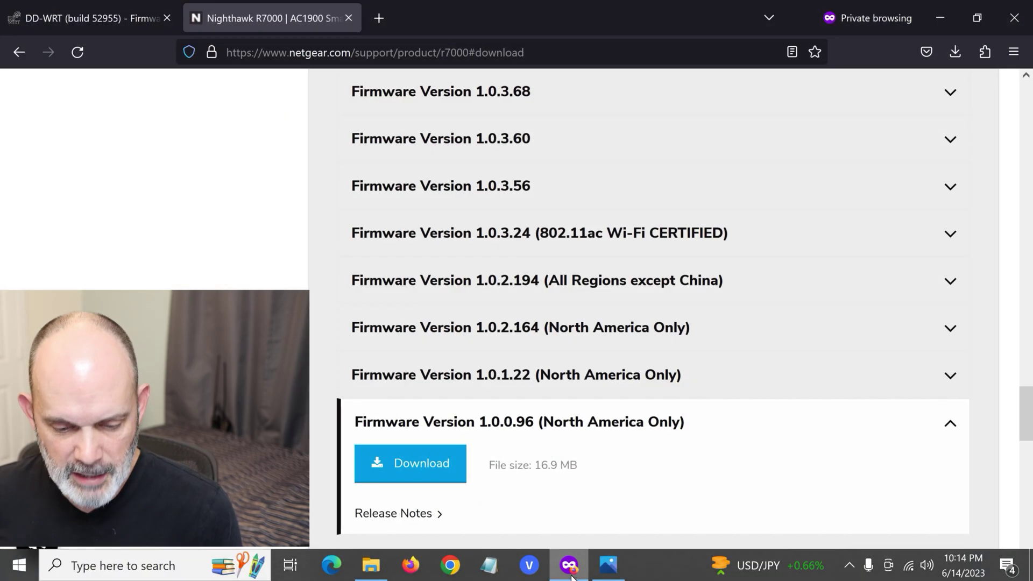
{"action": "left_click", "coordinate": [61, 22]}
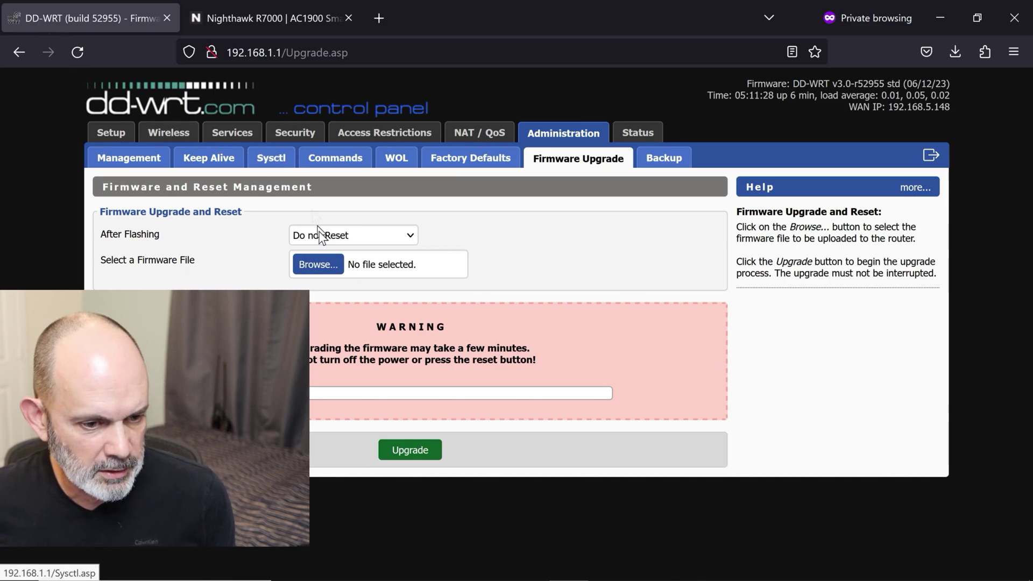
{"action": "left_click", "coordinate": [329, 271]}
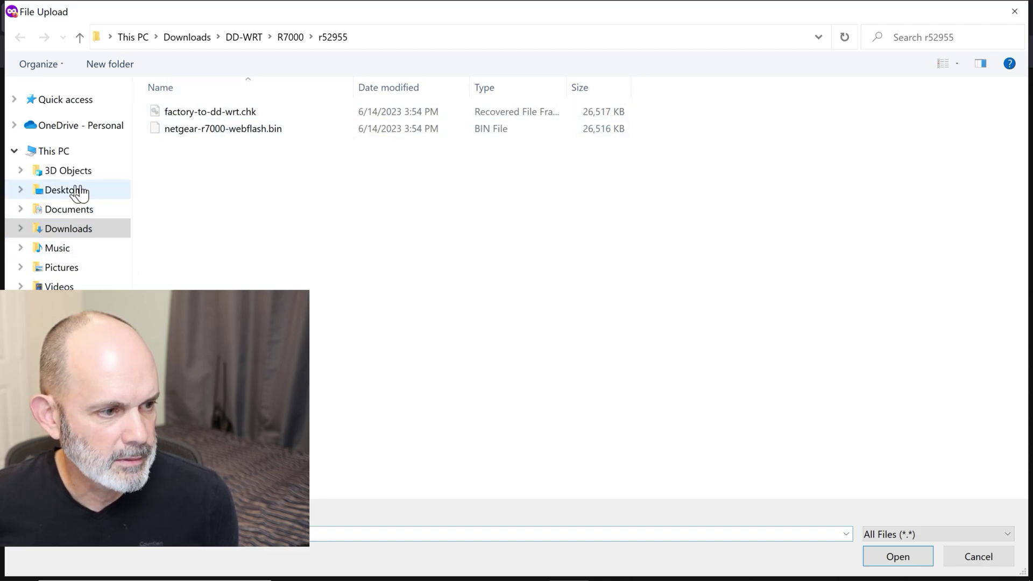
{"action": "left_click", "coordinate": [78, 191]}
{"action": "double_click", "coordinate": [212, 119]}
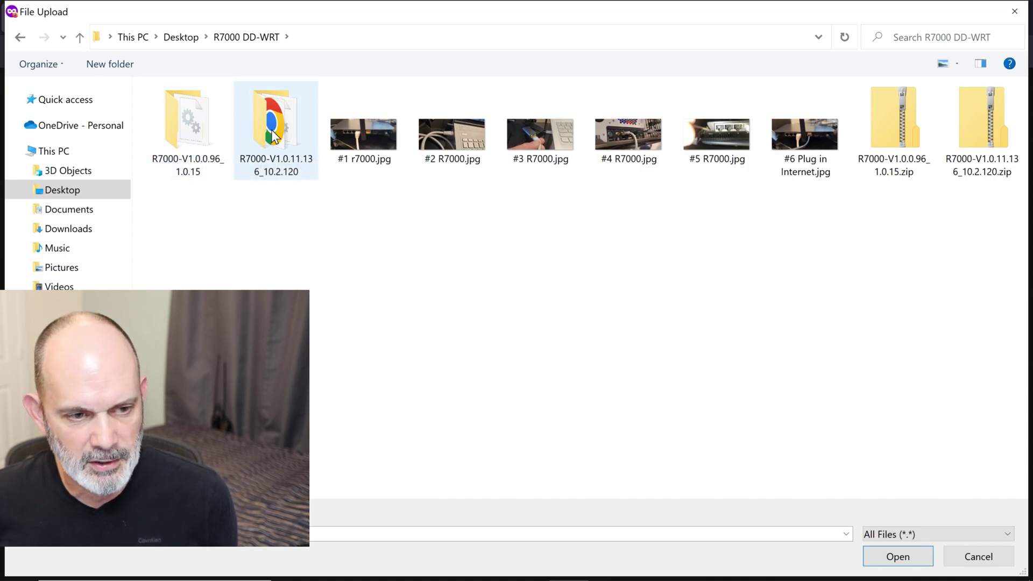
{"action": "left_click", "coordinate": [199, 135]}
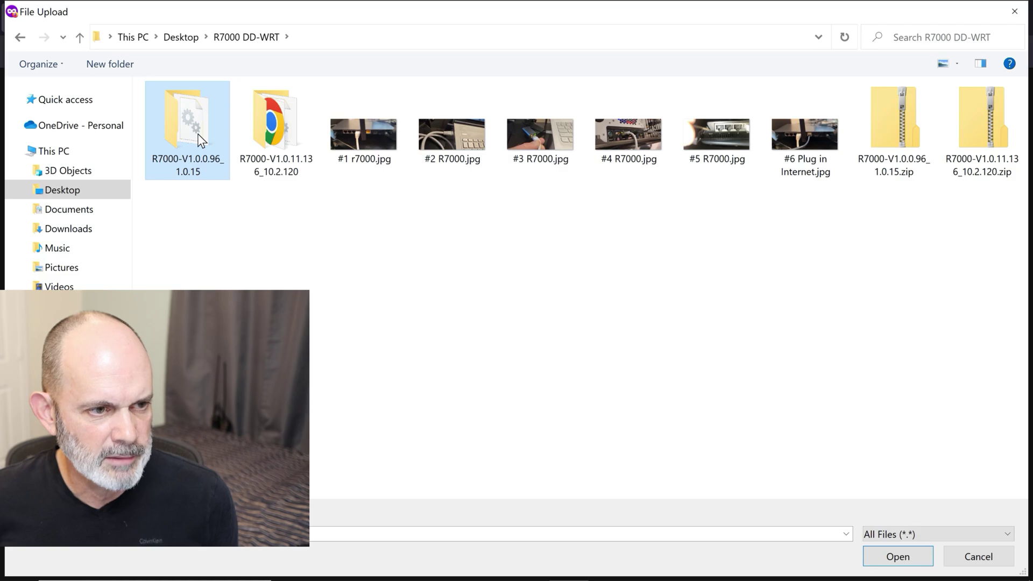
{"action": "double_click", "coordinate": [199, 134]}
{"action": "left_click", "coordinate": [220, 112]}
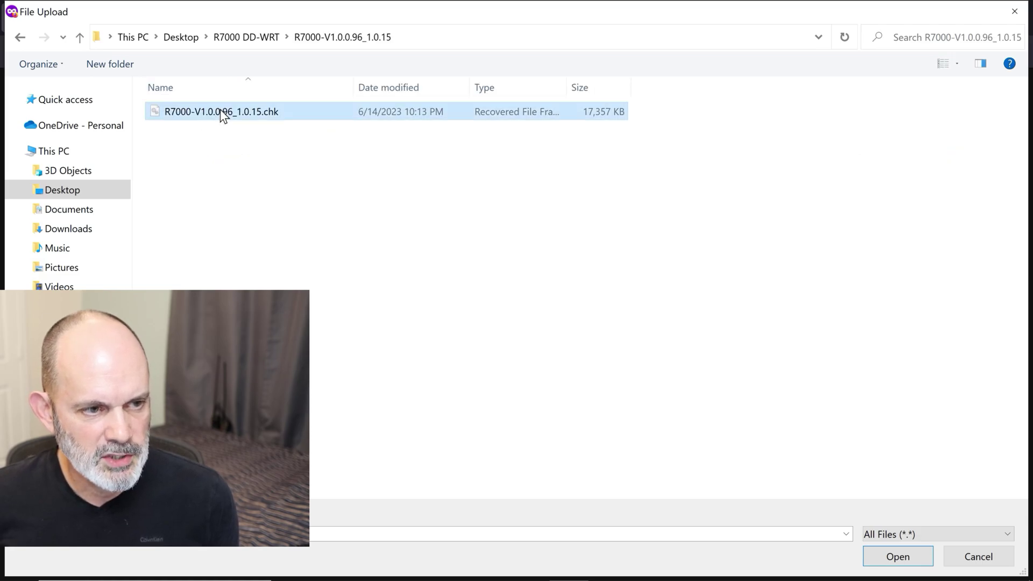
{"action": "left_click", "coordinate": [889, 560]}
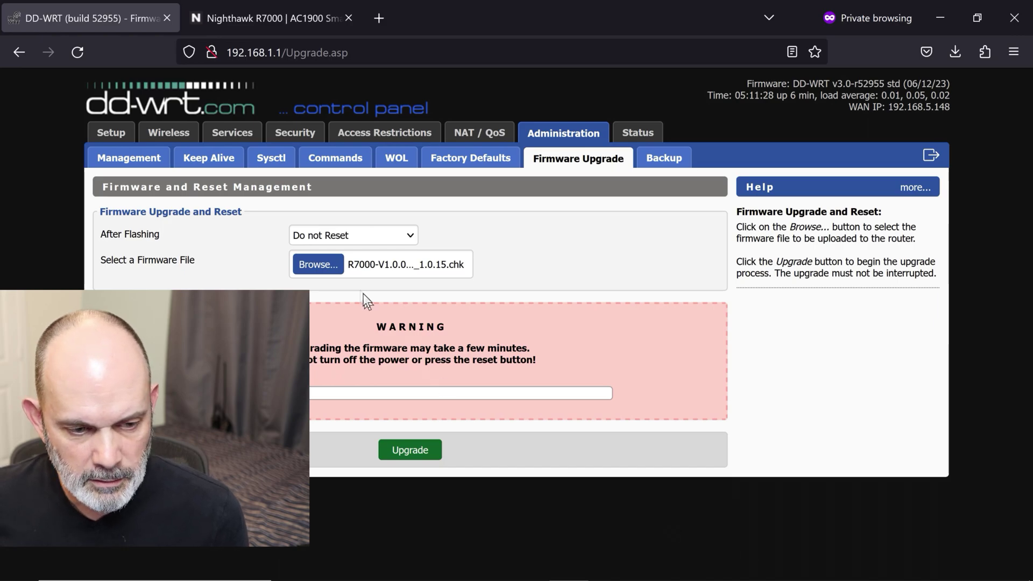
Step: Flash the stock firmware from DD-WRT, then reopen Firefox in a new private window
{"action": "left_click", "coordinate": [414, 455]}
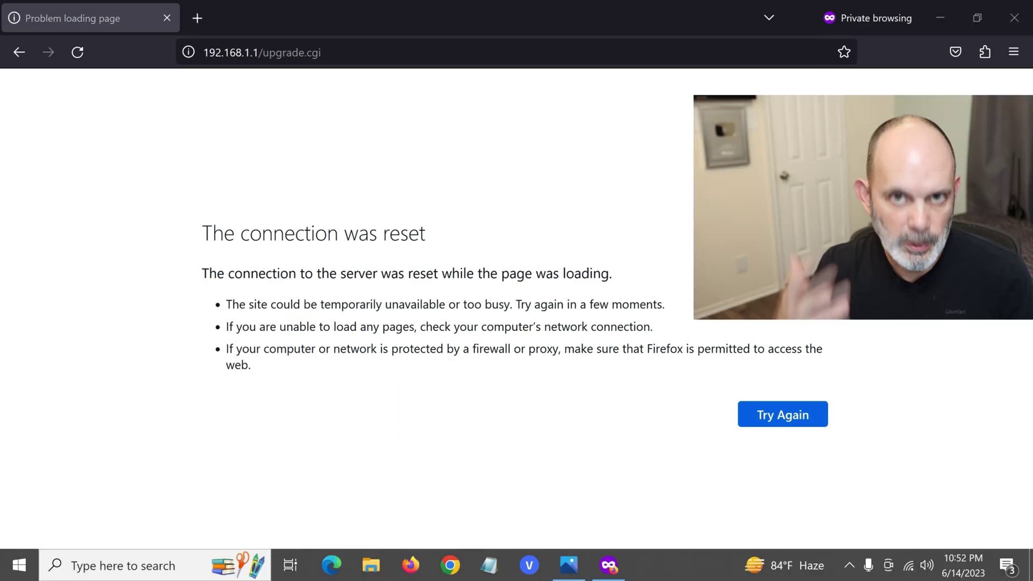
{"action": "left_click", "coordinate": [1014, 18]}
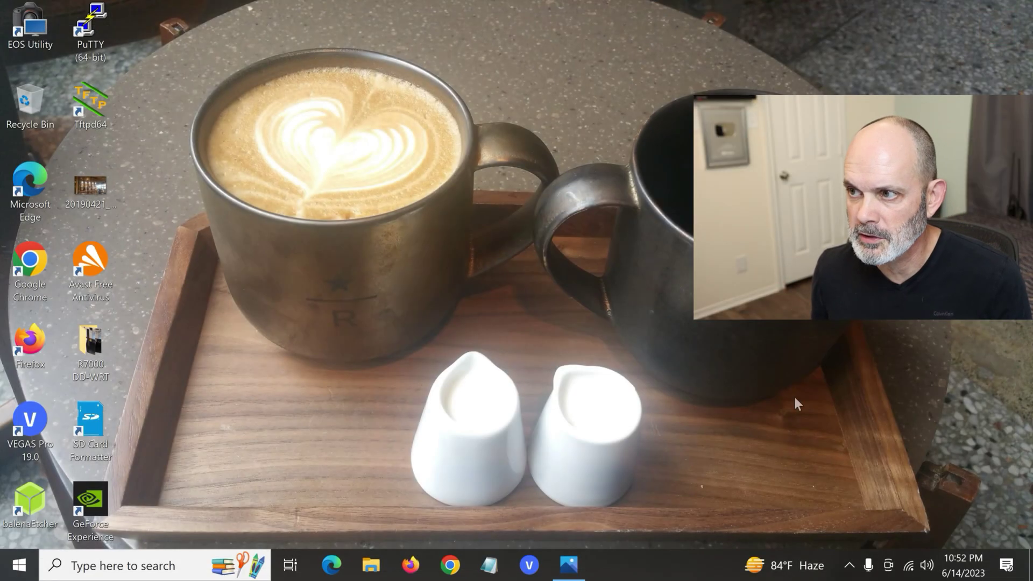
{"action": "right_click", "coordinate": [412, 569]}
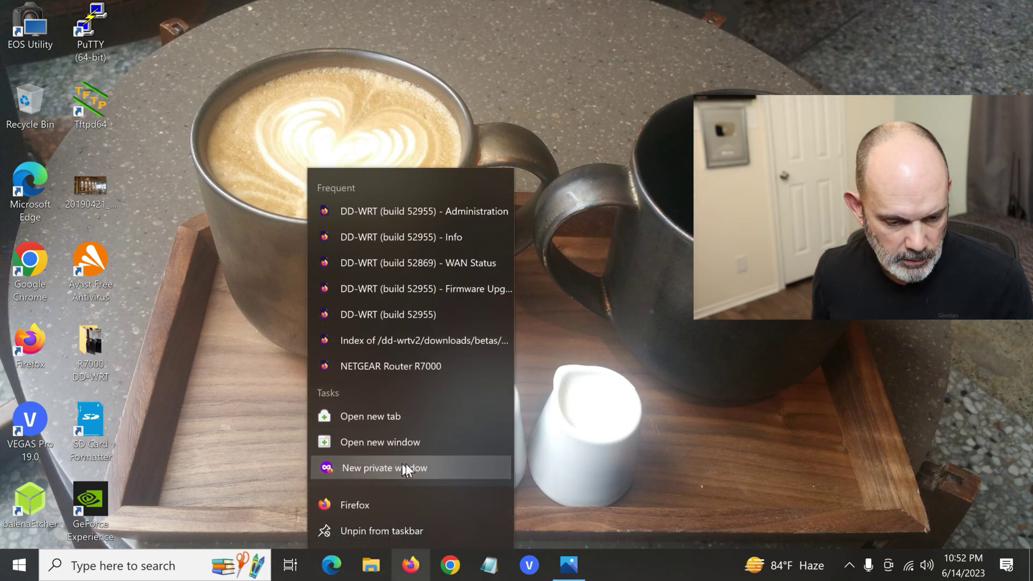
{"action": "left_click", "coordinate": [423, 466]}
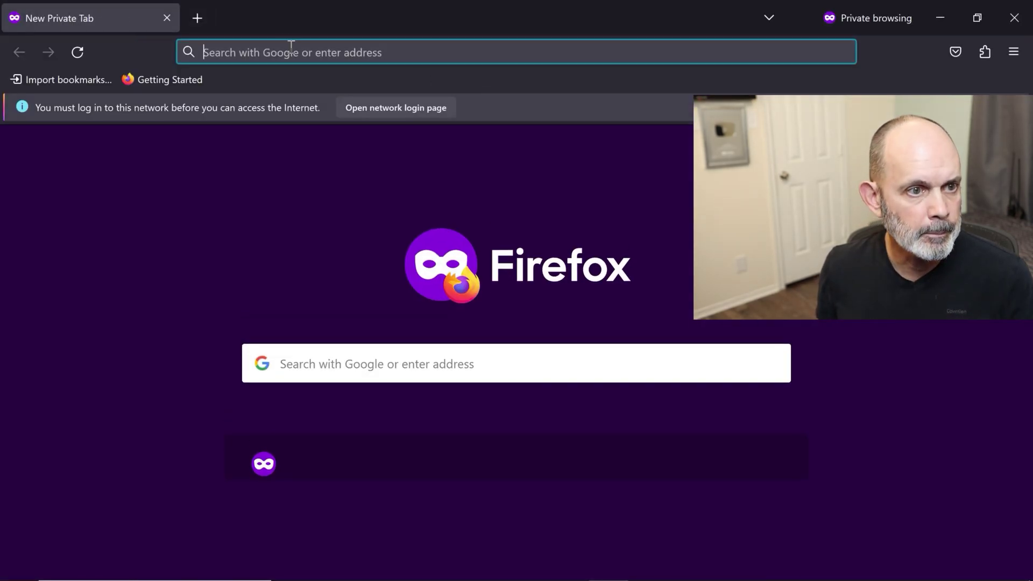
Step: Load 192.168.1.1, choose manual Internet setup, and accept the networking warning
{"action": "type", "text": "192"}
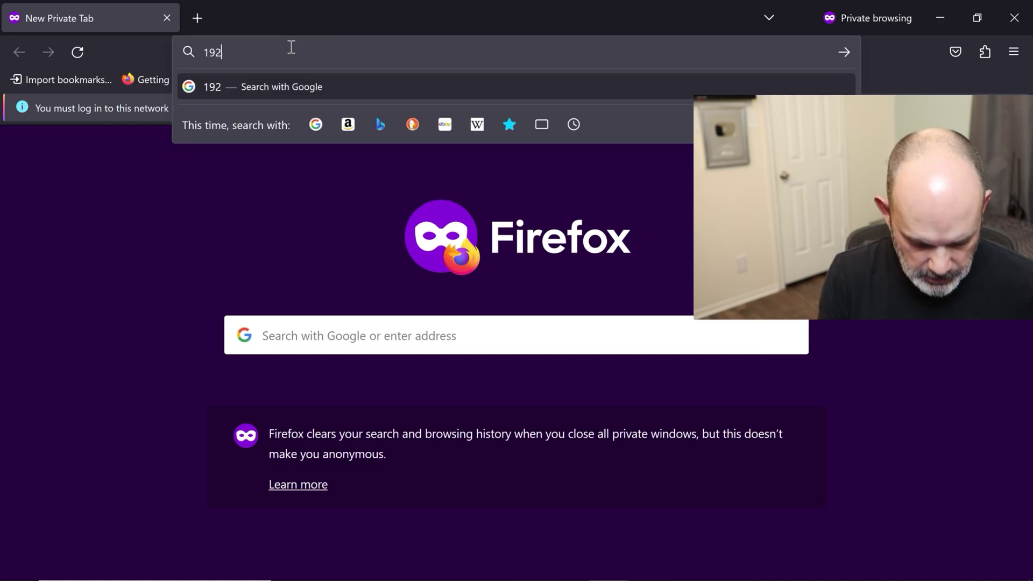
{"action": "type", "text": ".168.1.1"}
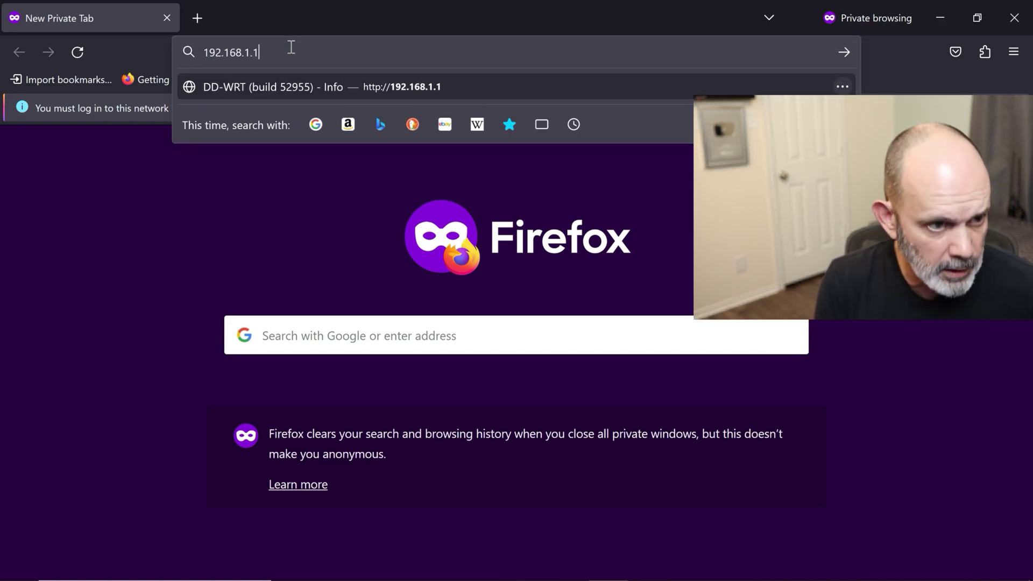
{"action": "key", "text": "Return"}
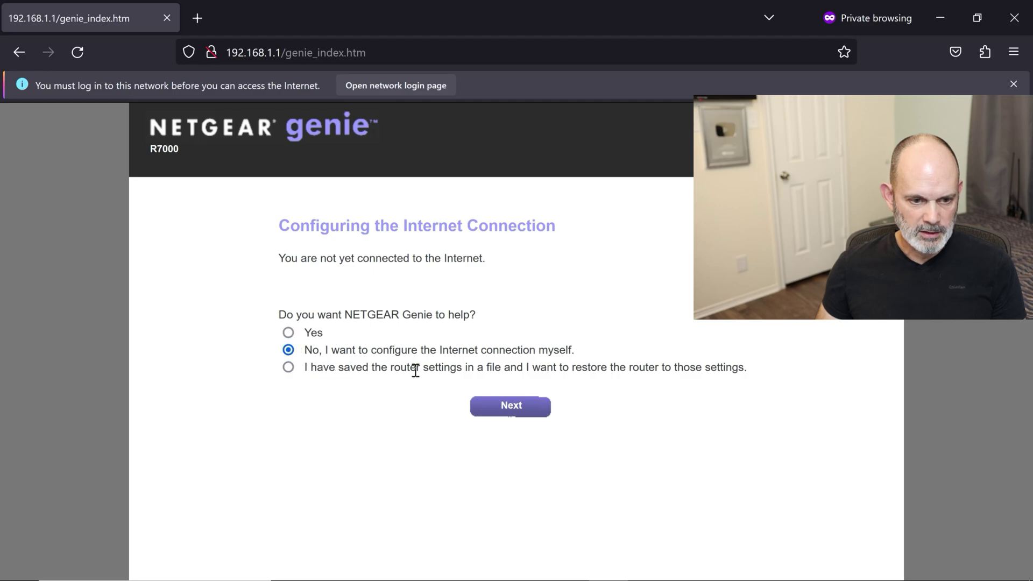
{"action": "left_click", "coordinate": [533, 405]}
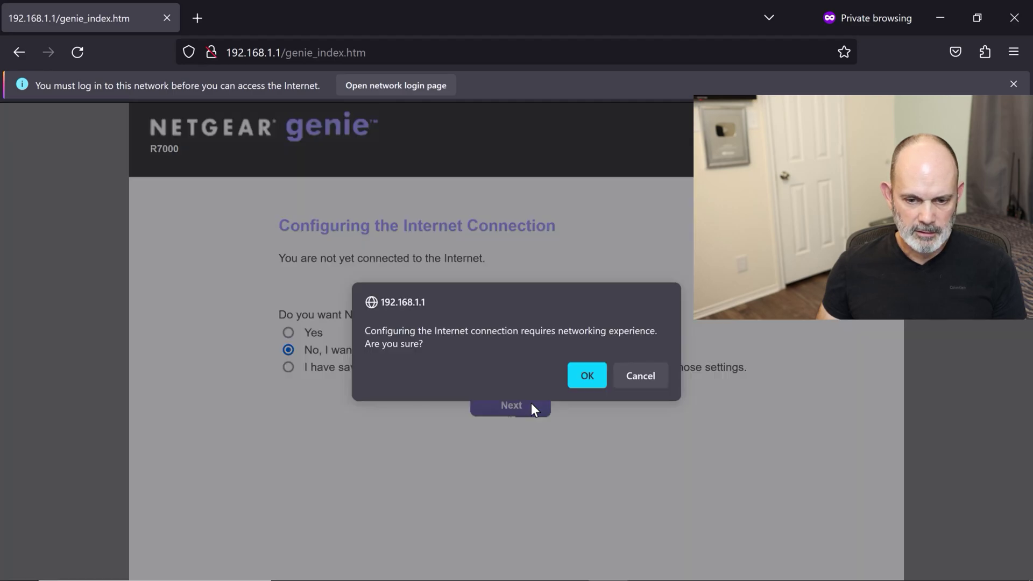
{"action": "left_click", "coordinate": [573, 376]}
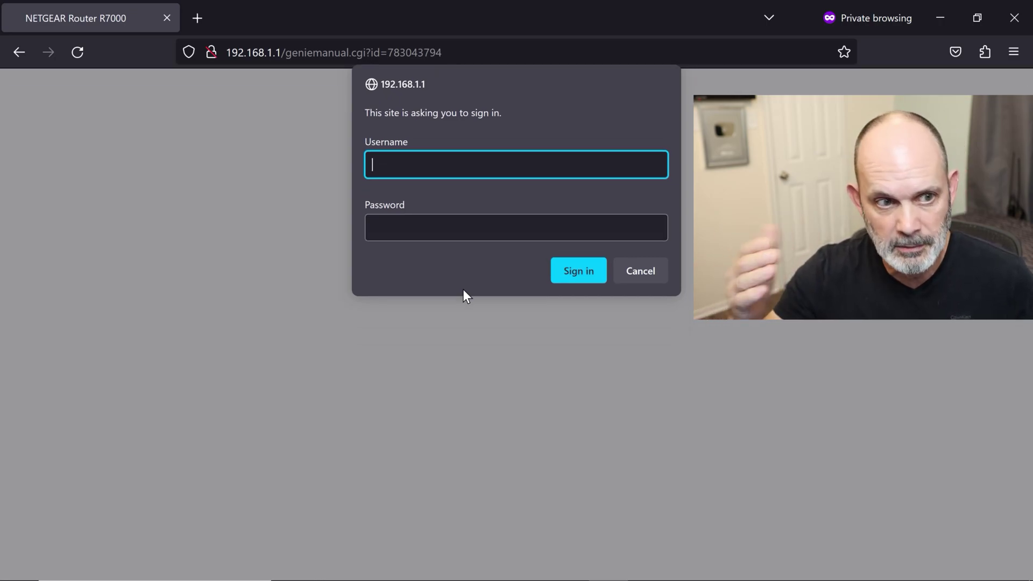
{"action": "type", "text": "admin"}
{"action": "key", "text": "Tab"}
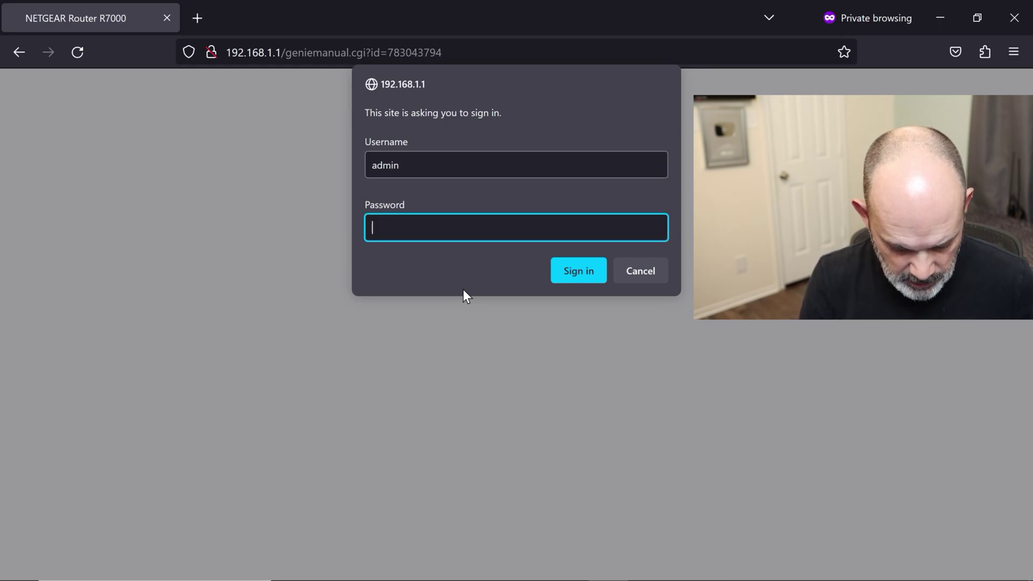
{"action": "type", "text": "passwor"}
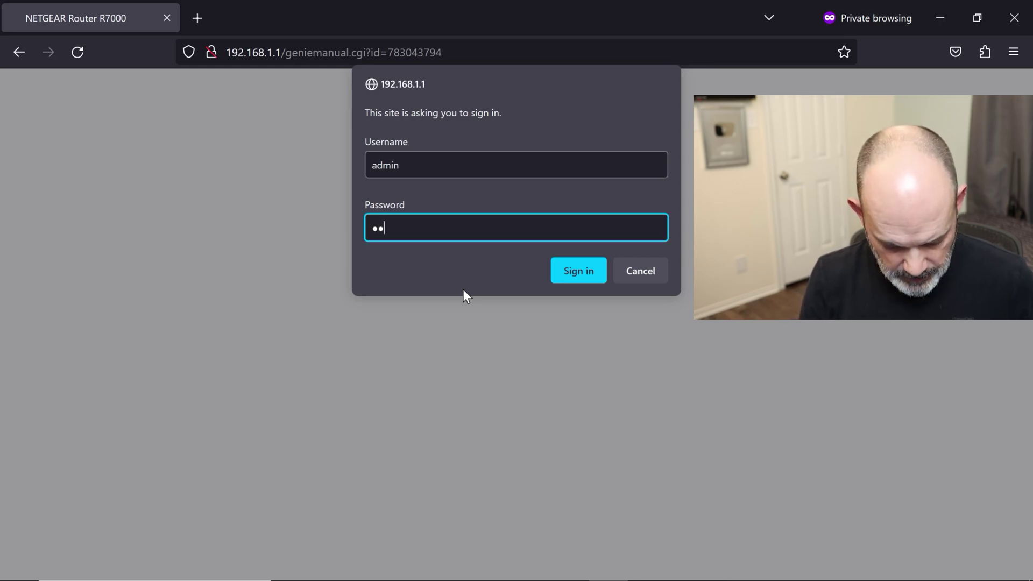
{"action": "type", "text": "d"}
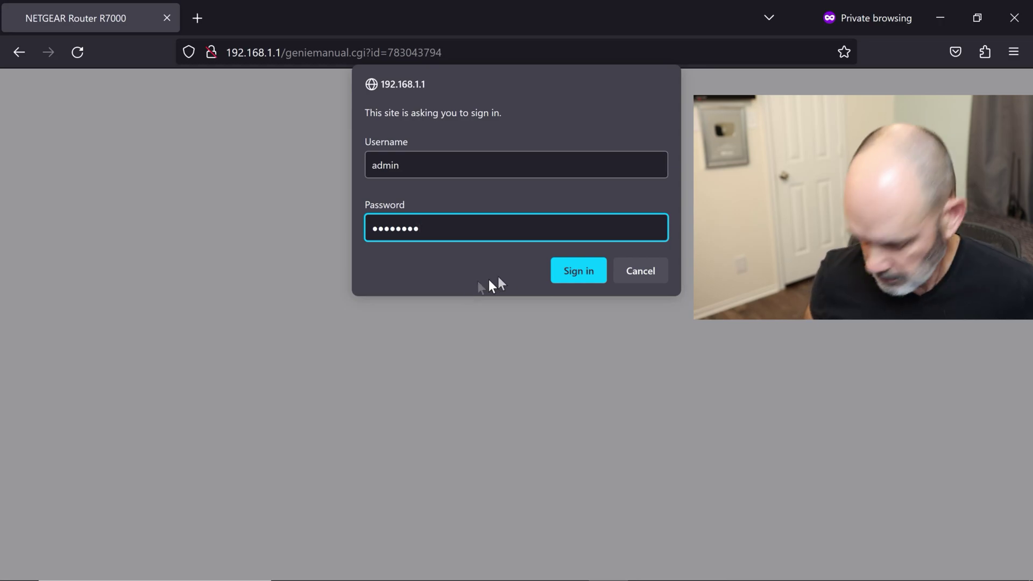
{"action": "left_click", "coordinate": [591, 266]}
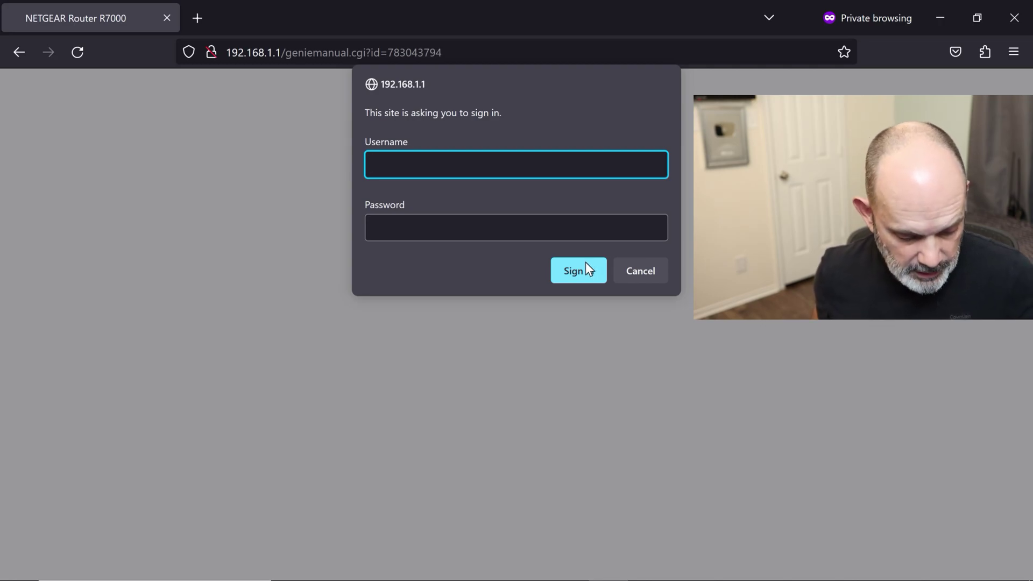
{"action": "mouse_move", "coordinate": [538, 575]}
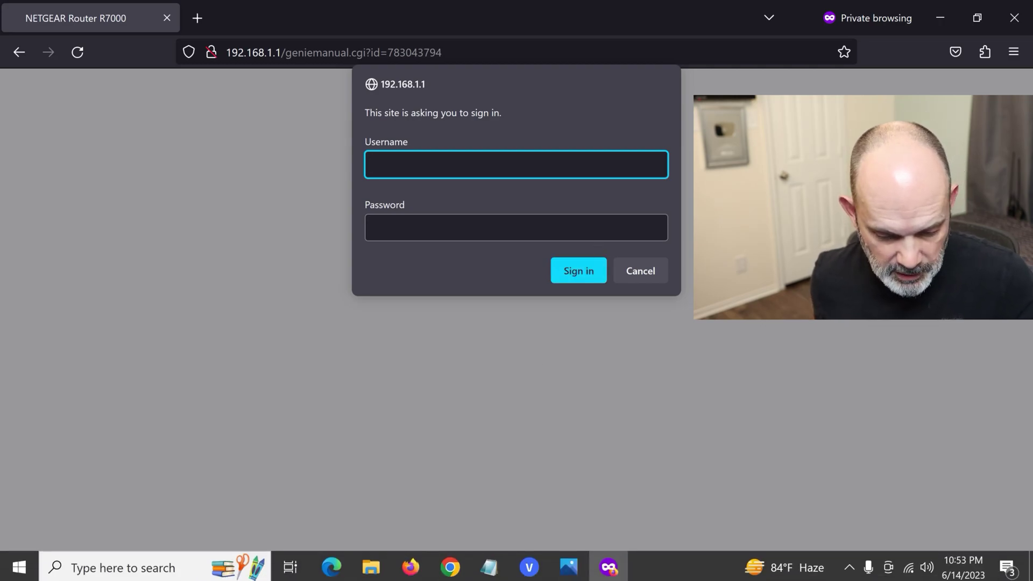
Step: View the Photos image of the Reset pinhole, then return to the router sign-in prompt
{"action": "left_click", "coordinate": [569, 566]}
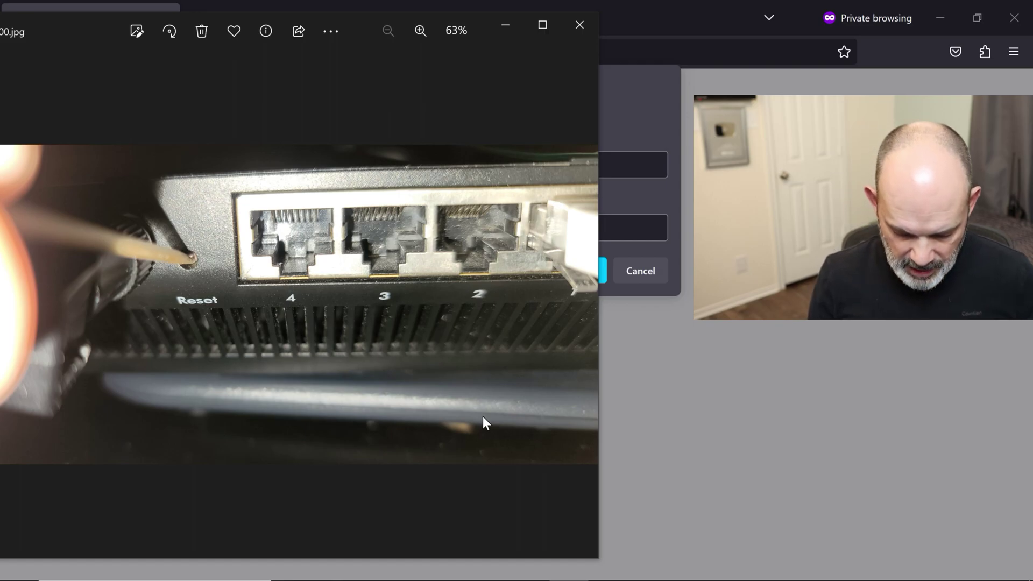
{"action": "left_click", "coordinate": [633, 21]}
Step: Sign in with the admin credentials and choose to configure the Internet connection manually
{"action": "type", "text": "min"}
{"action": "key", "text": "Tab"}
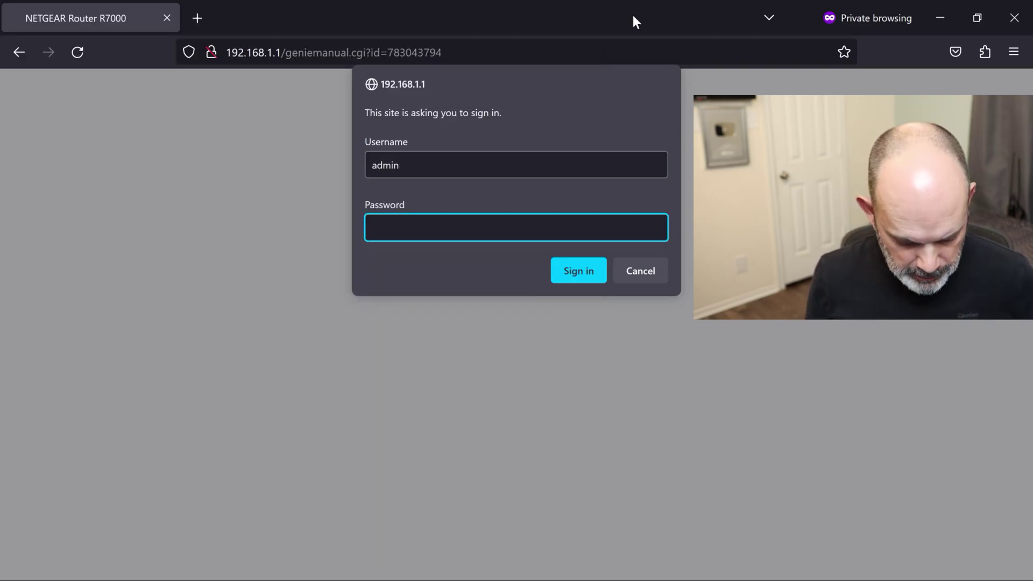
{"action": "type", "text": "pa"}
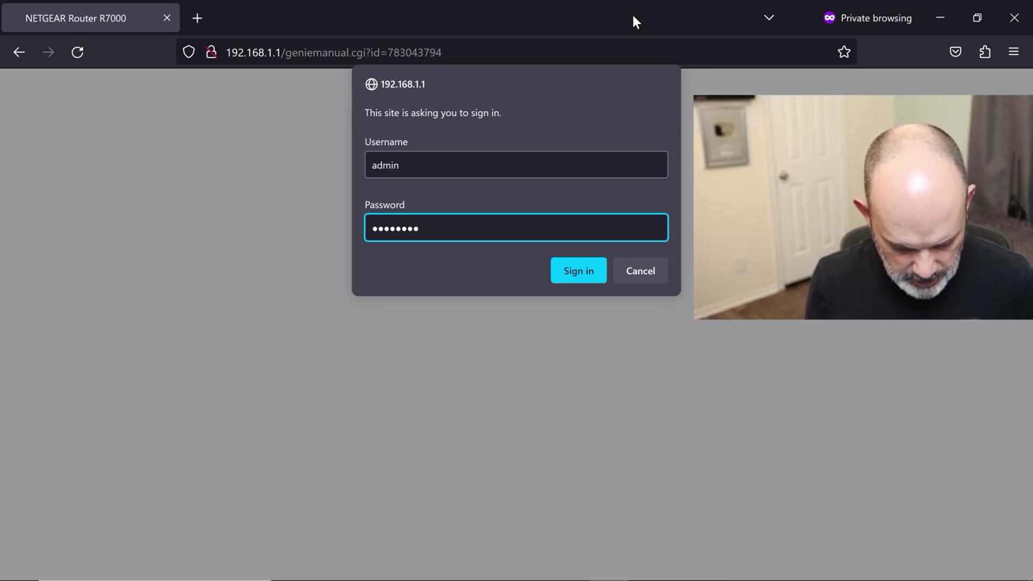
{"action": "key", "text": "Return"}
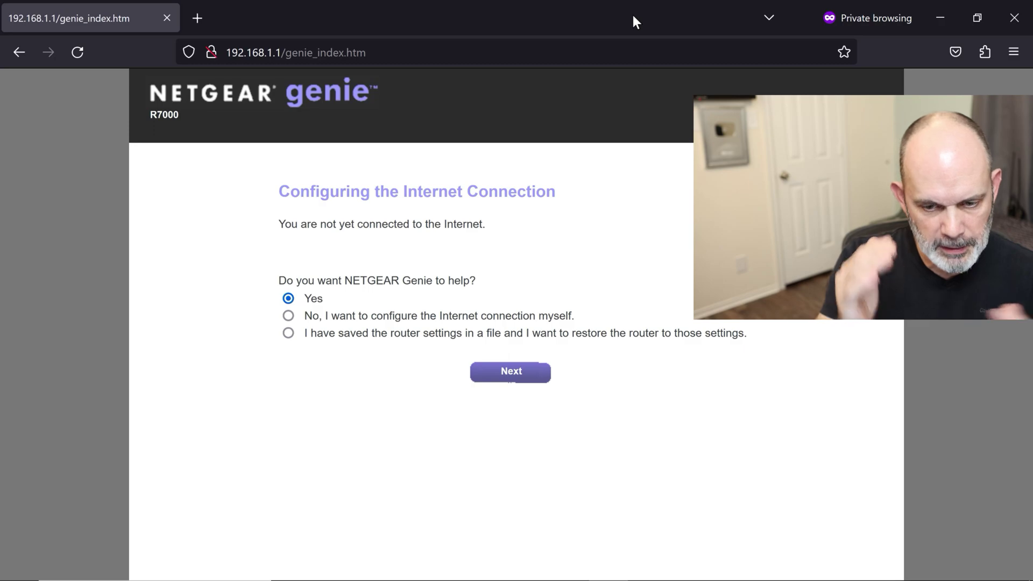
{"action": "left_click", "coordinate": [289, 317]}
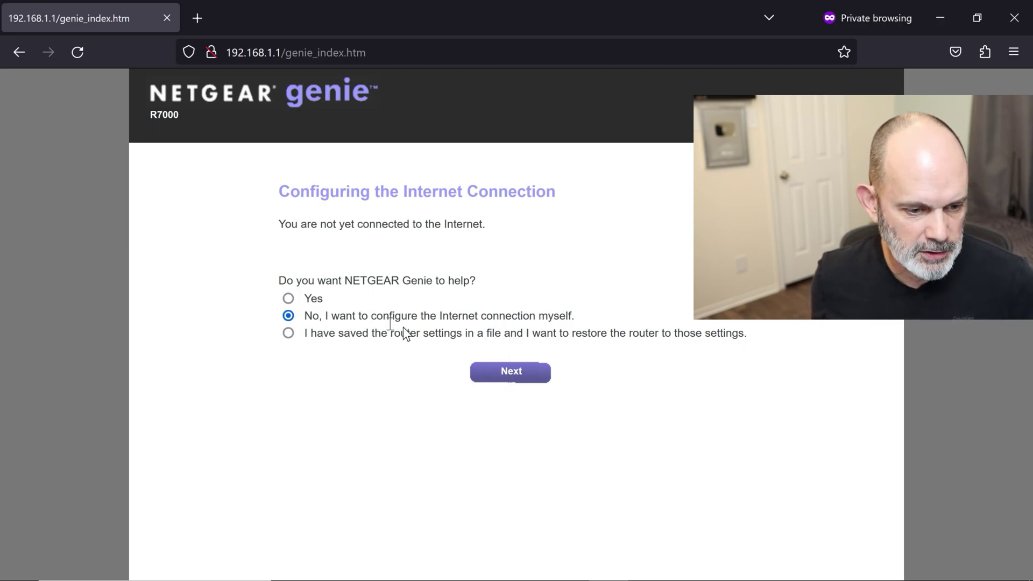
{"action": "left_click", "coordinate": [514, 376]}
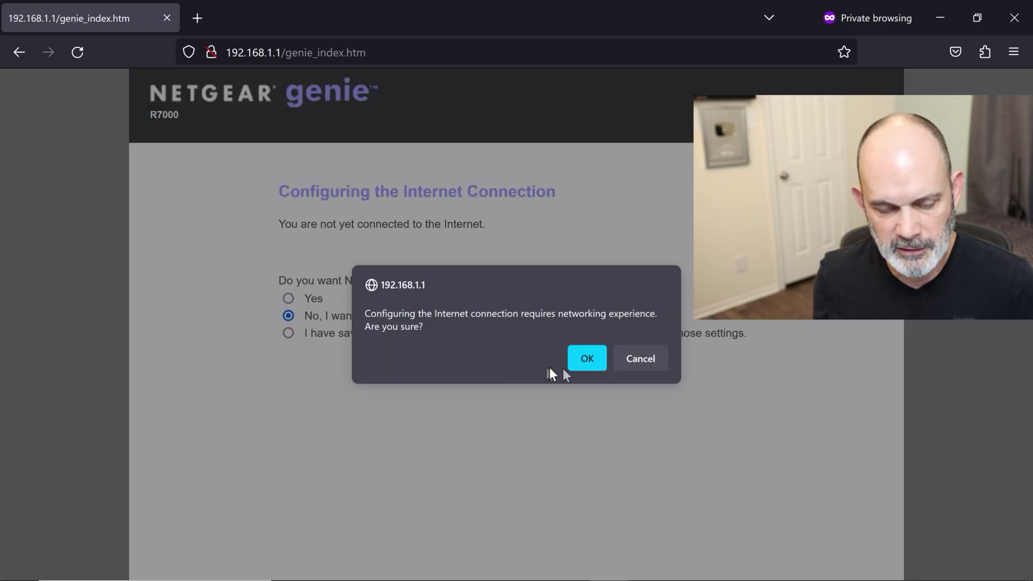
{"action": "left_click", "coordinate": [587, 358]}
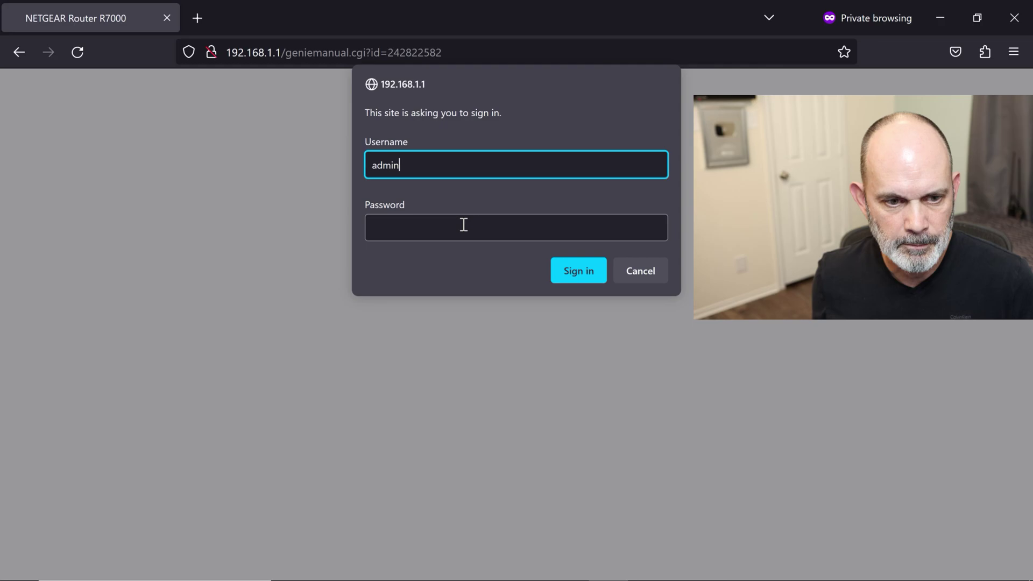
Step: Enter the admin password again and open the ADVANCED home page showing firmware V1.0.0.96_1.0.15
{"action": "left_click", "coordinate": [463, 224]}
{"action": "type", "text": "pass"}
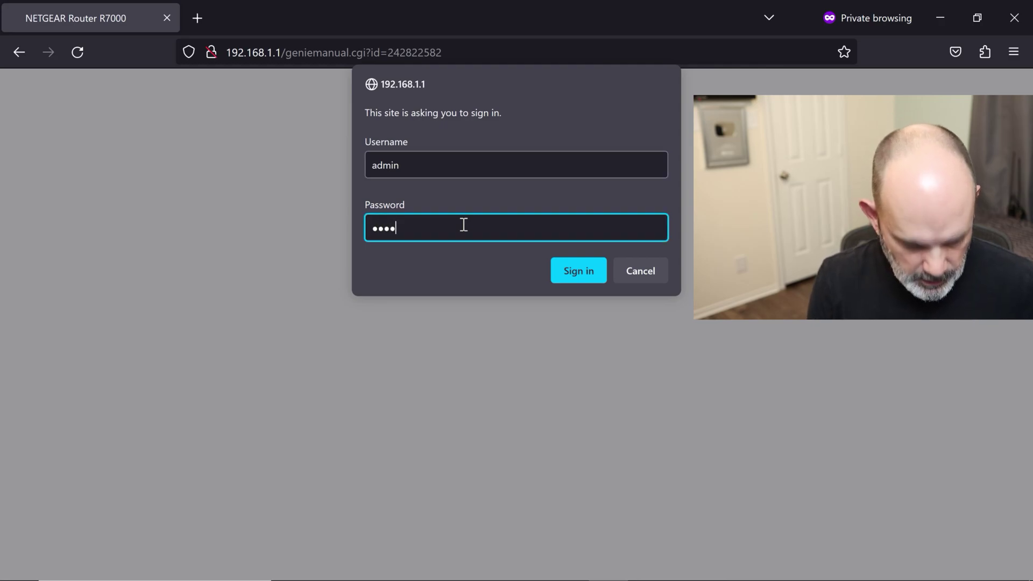
{"action": "type", "text": "word"}
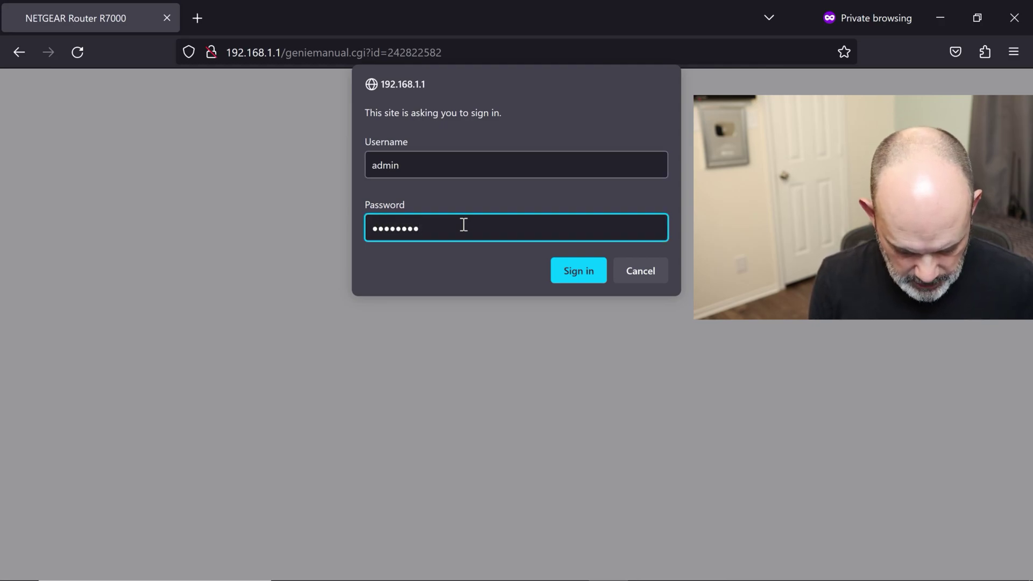
{"action": "key", "text": "Return"}
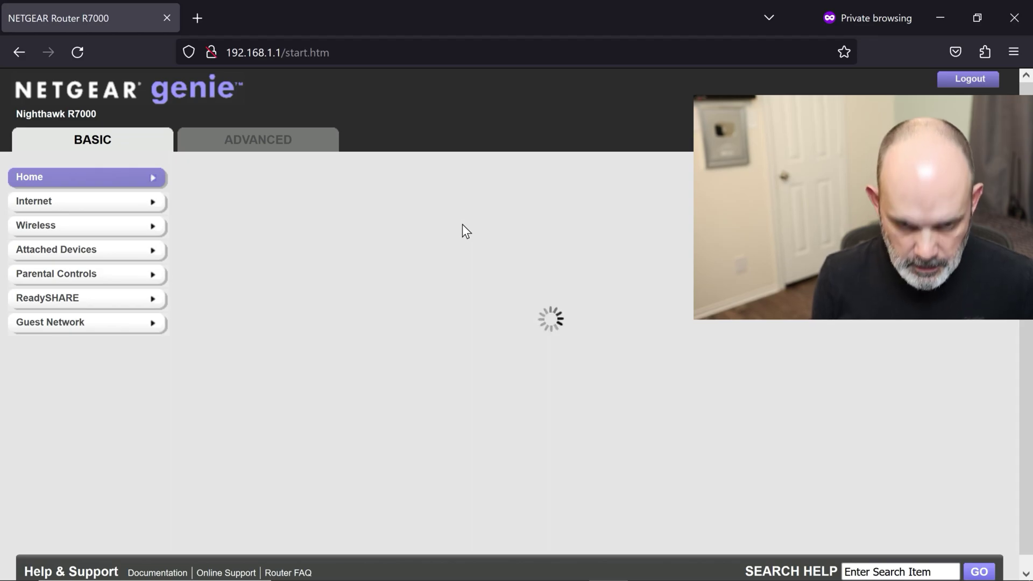
{"action": "left_click", "coordinate": [304, 147]}
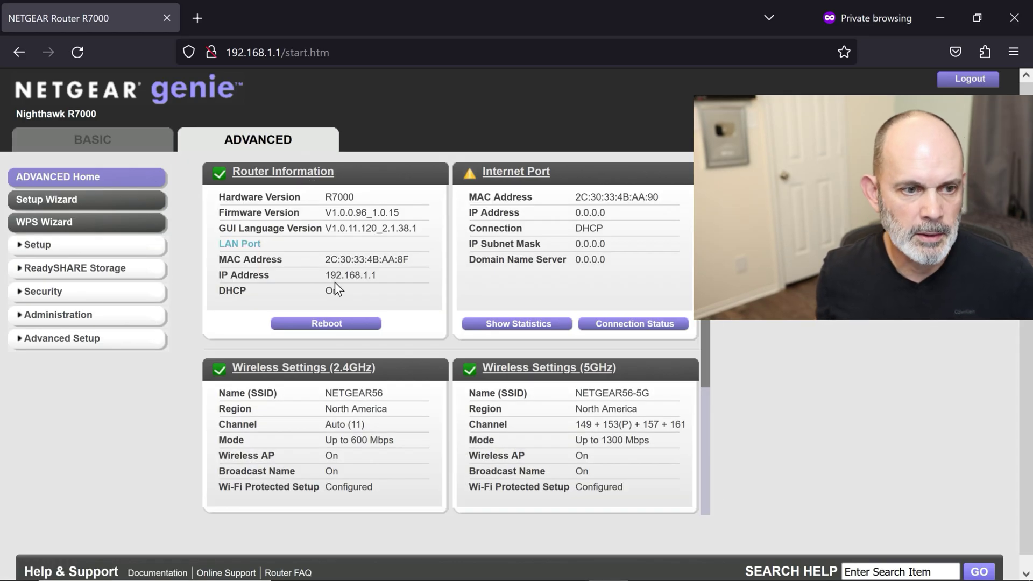
Step: On Administration > Router Update, choose R7000-V1.0.11.136_10.2.120.chk from R7000 DD-WRT and upload it
{"action": "left_click", "coordinate": [115, 317]}
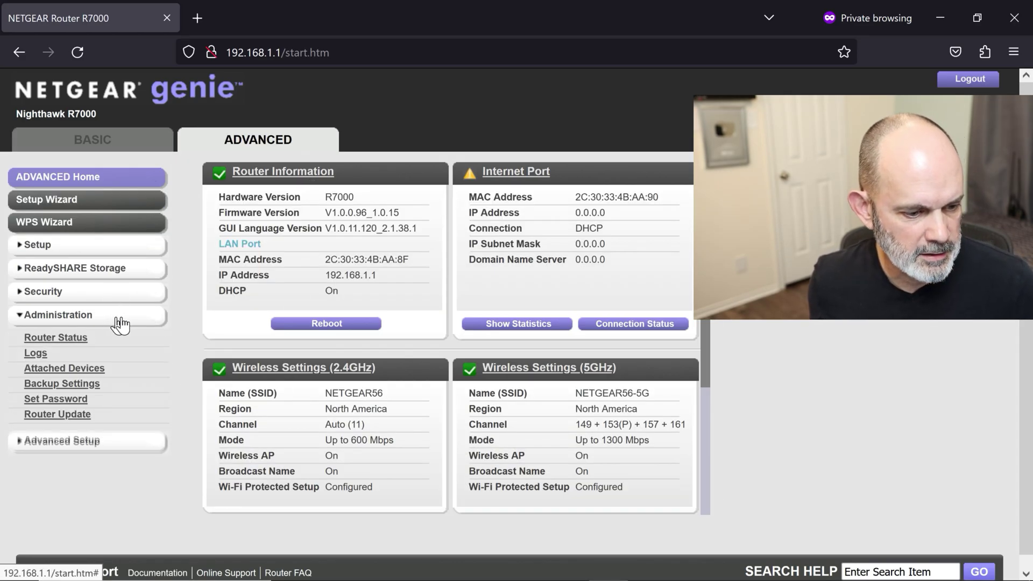
{"action": "left_click", "coordinate": [61, 416]}
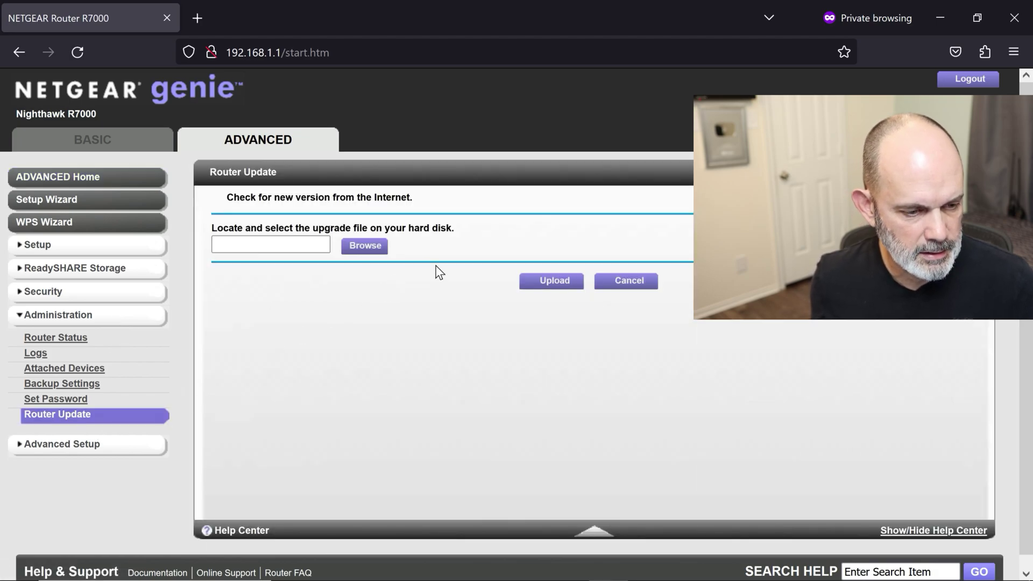
{"action": "left_click", "coordinate": [358, 247]}
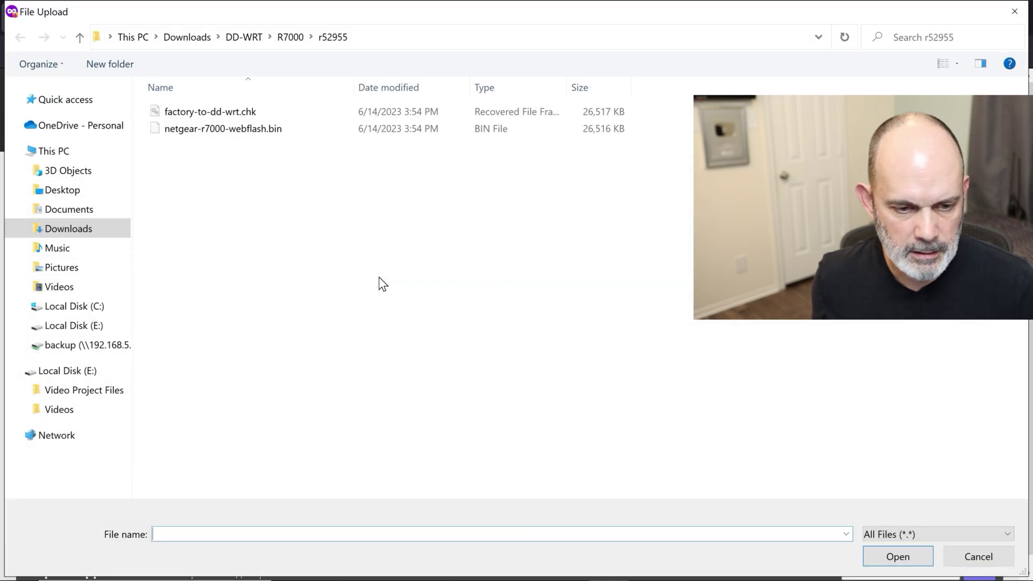
{"action": "left_click", "coordinate": [69, 192]}
{"action": "double_click", "coordinate": [189, 135]}
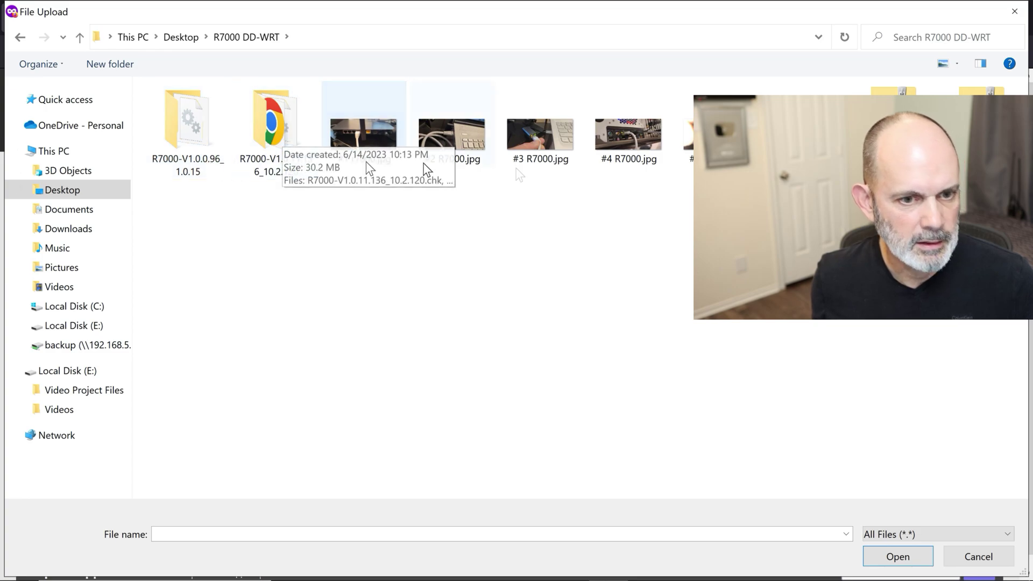
{"action": "double_click", "coordinate": [279, 128]}
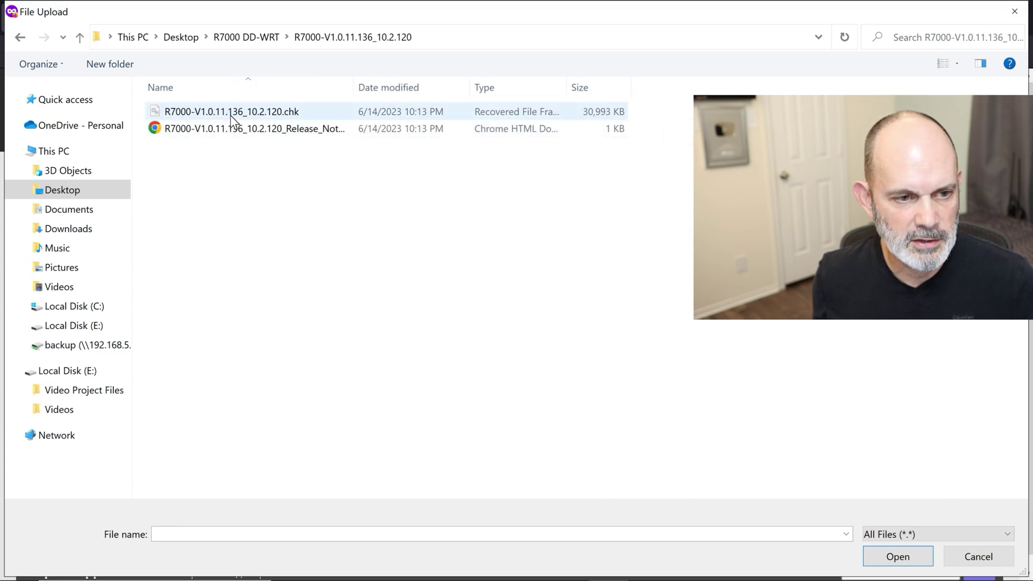
{"action": "left_click", "coordinate": [231, 114]}
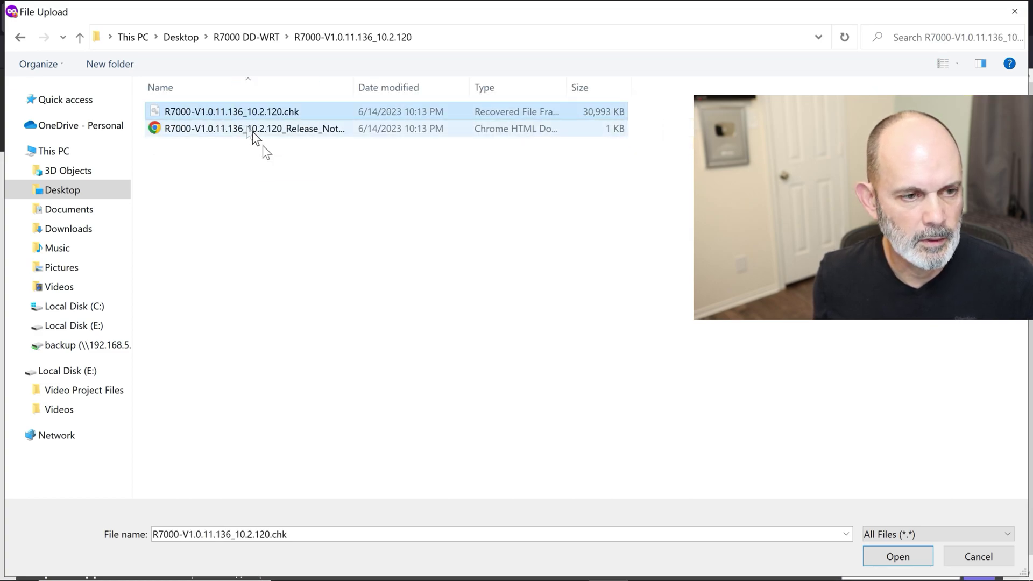
{"action": "left_click", "coordinate": [897, 557]}
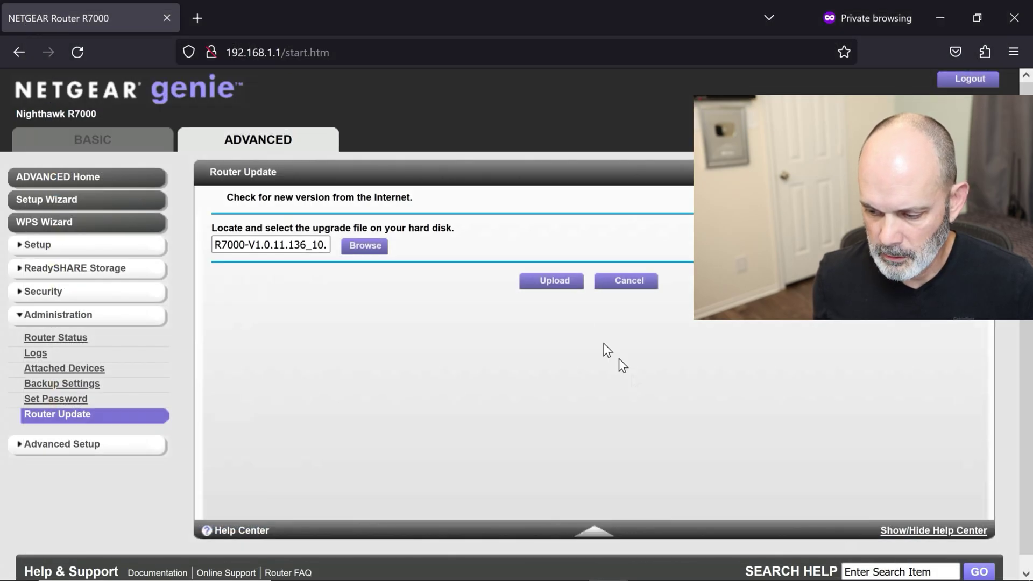
{"action": "left_click", "coordinate": [560, 279]}
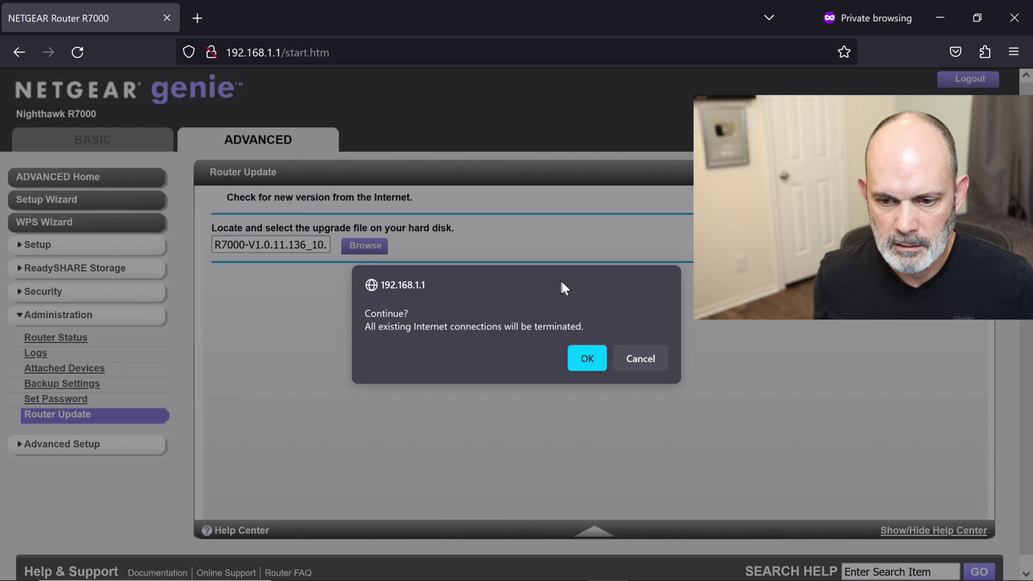
Step: Accept the warning that all Internet connections will be terminated, letting the router reboot
{"action": "left_click", "coordinate": [587, 358]}
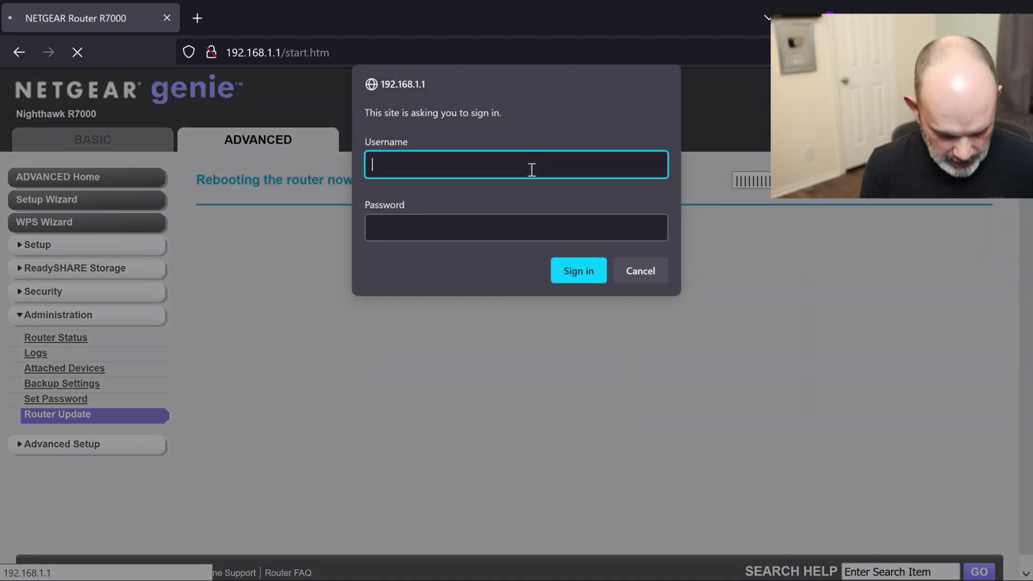
Step: Sign back in to the router with the admin username and password
{"action": "type", "text": "min"}
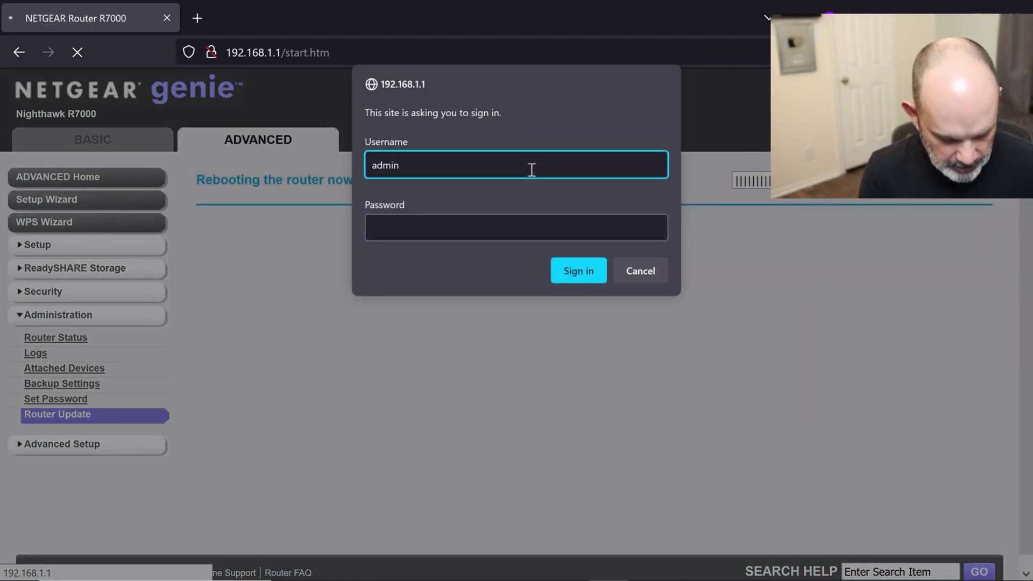
{"action": "key", "text": "Tab"}
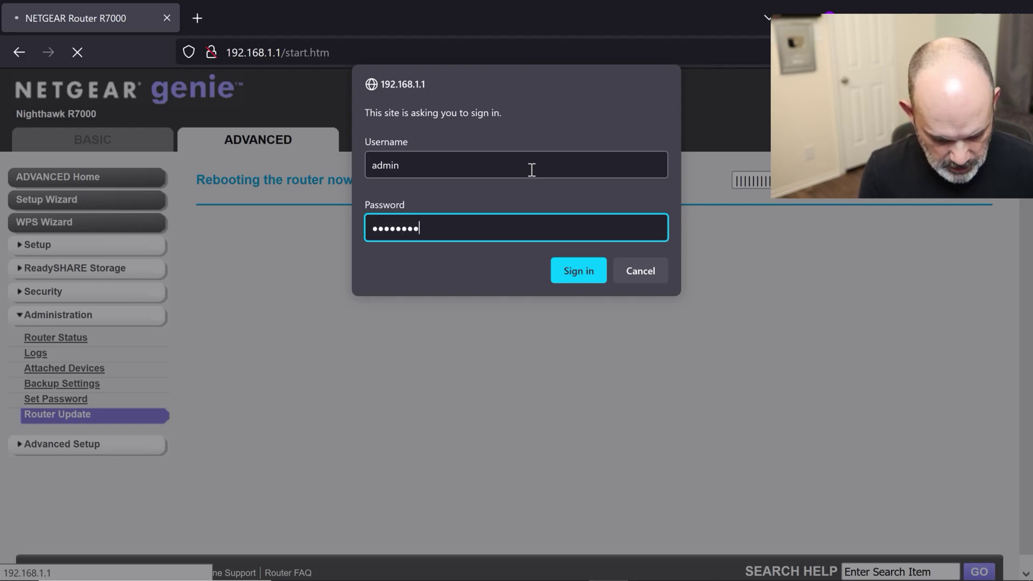
{"action": "key", "text": "Return"}
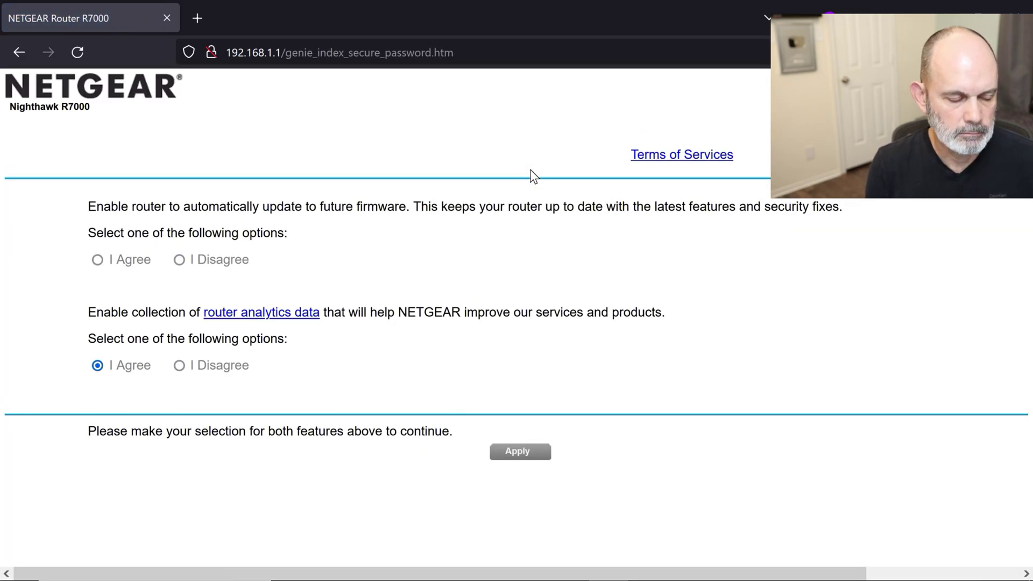
Step: Agree to automatic firmware updates and apply the update and analytics choices
{"action": "right_click", "coordinate": [530, 171]}
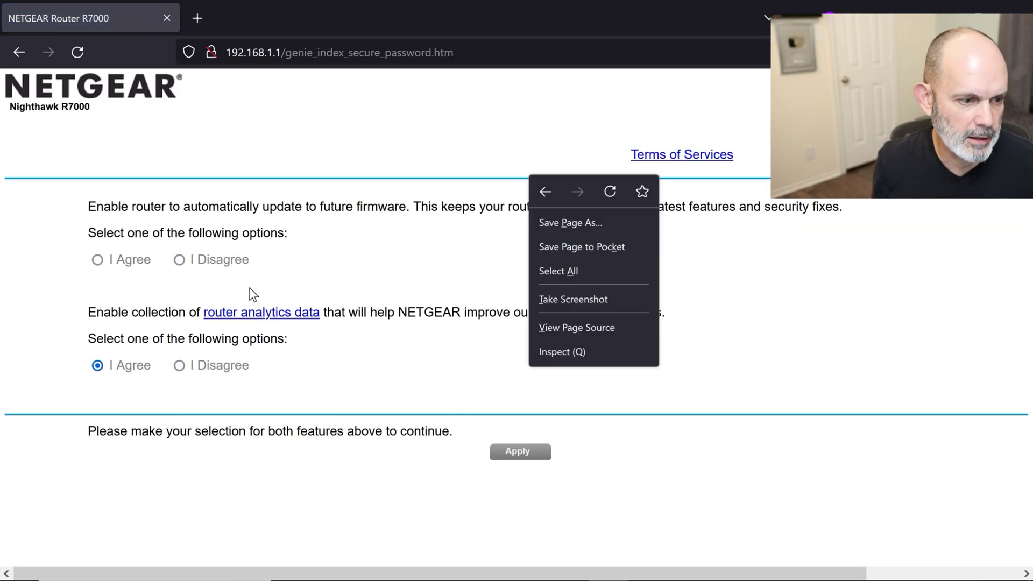
{"action": "left_click", "coordinate": [291, 292]}
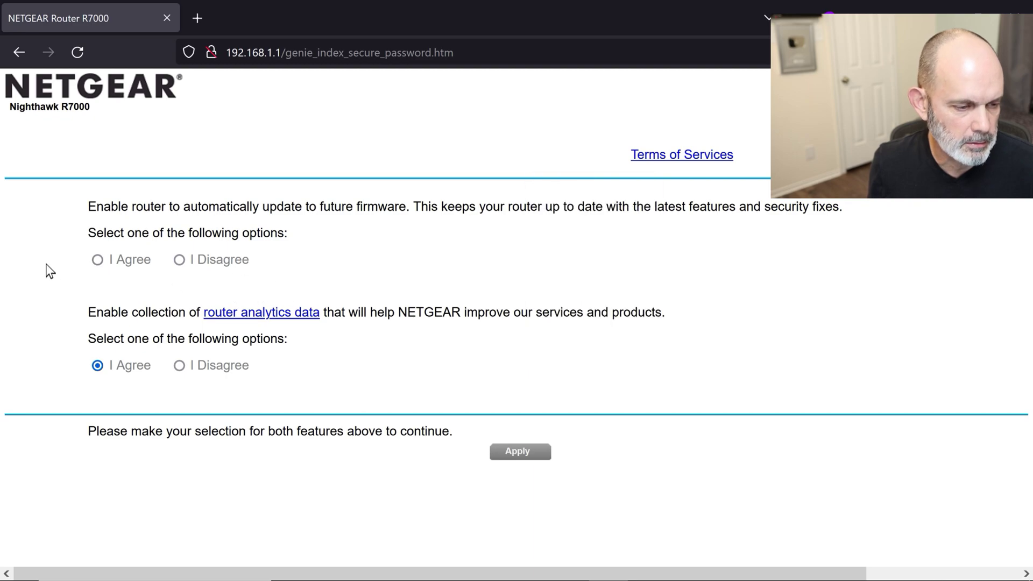
{"action": "left_click", "coordinate": [98, 261]}
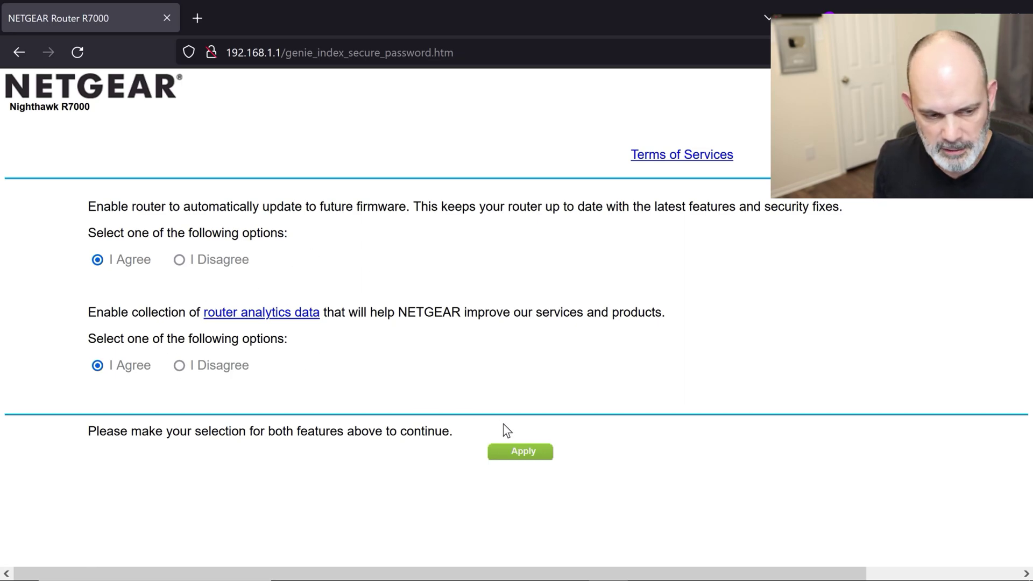
{"action": "left_click", "coordinate": [530, 453]}
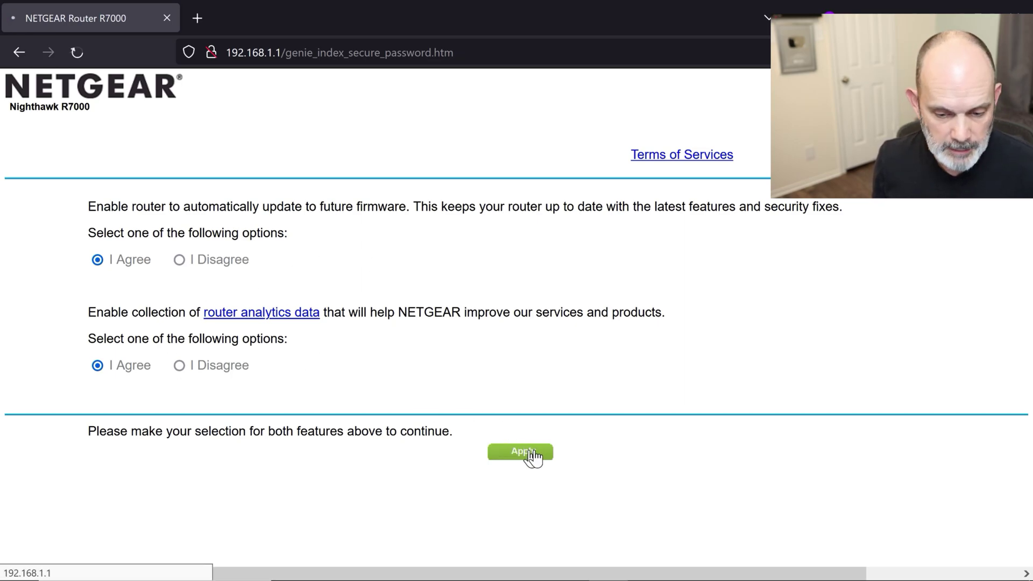
{"action": "left_click", "coordinate": [631, 295]}
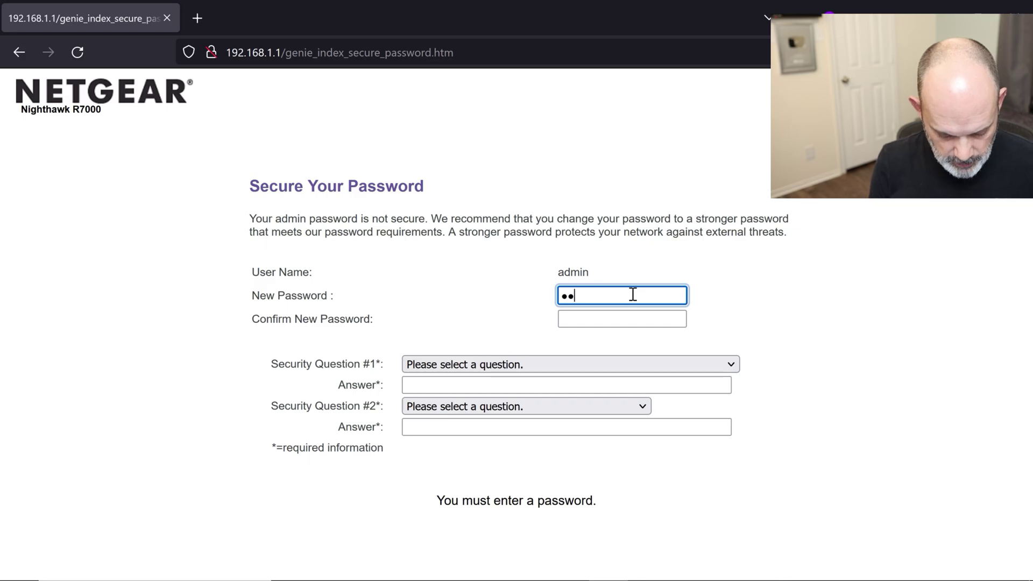
Step: Confirm the admin password, choose the employer security question, and type its answer
{"action": "key", "text": "Tab"}
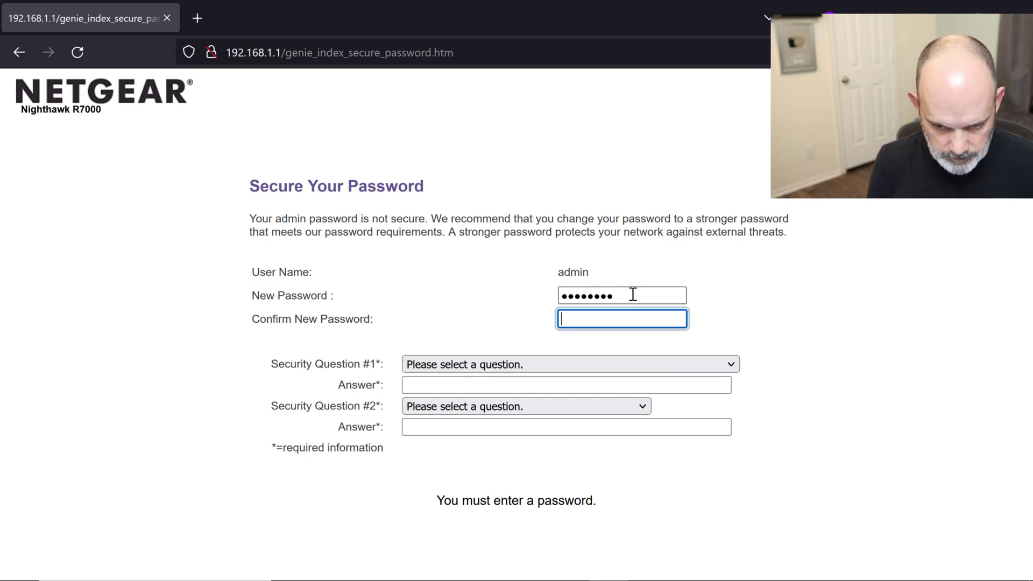
{"action": "type", "text": "•"}
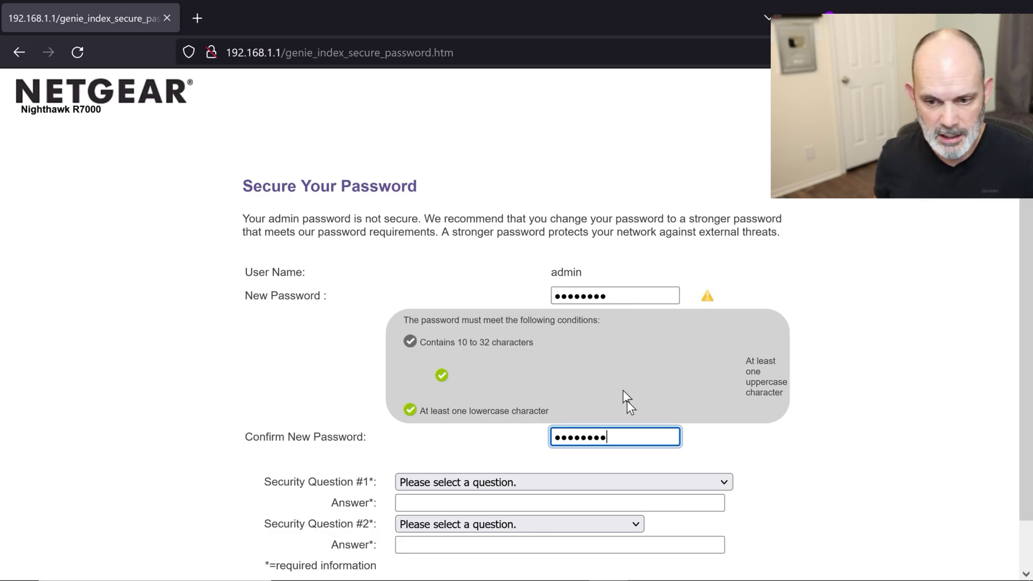
{"action": "left_click", "coordinate": [599, 492]}
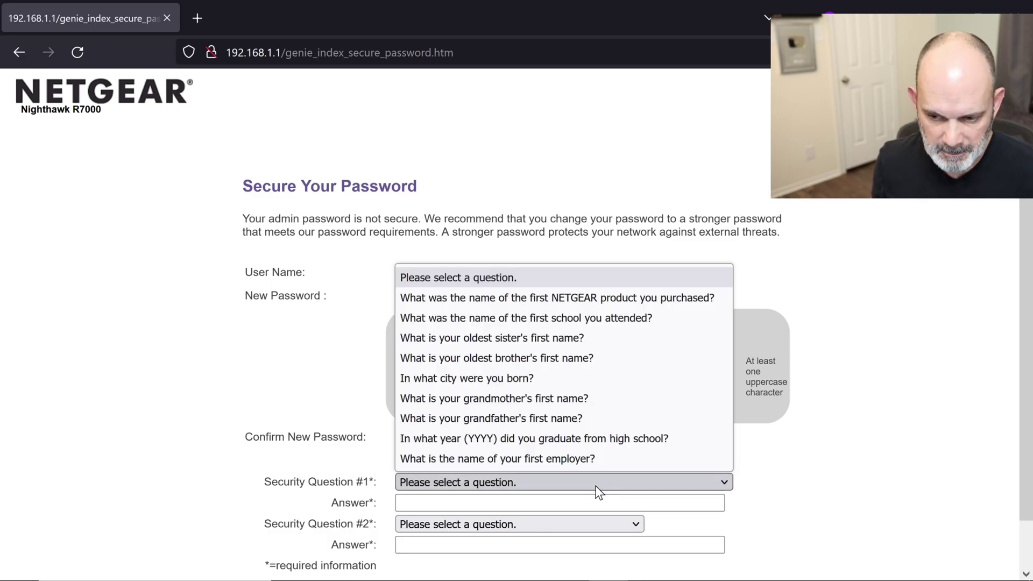
{"action": "left_click", "coordinate": [564, 460]}
{"action": "left_click", "coordinate": [541, 502]}
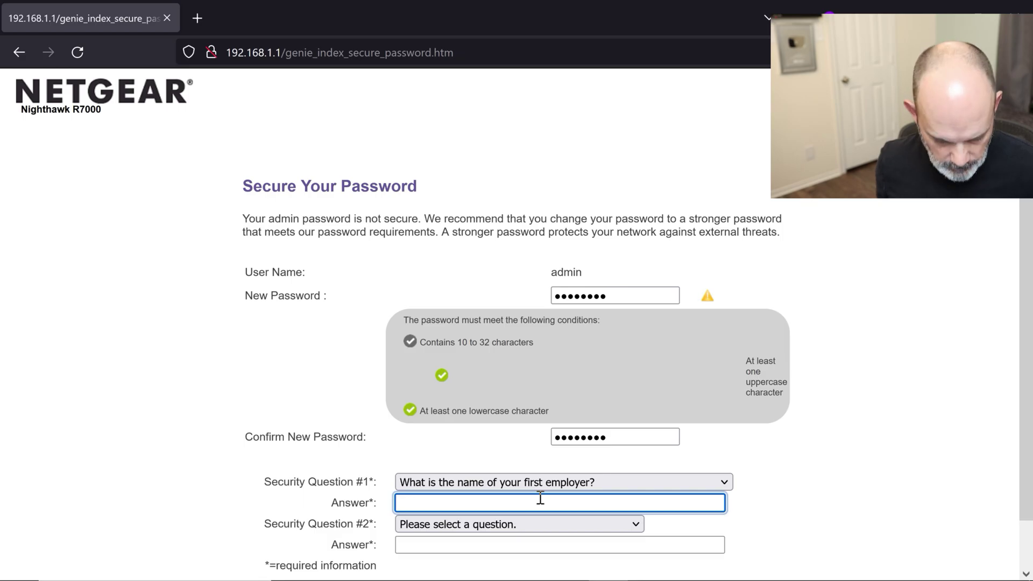
{"action": "type", "text": "r"}
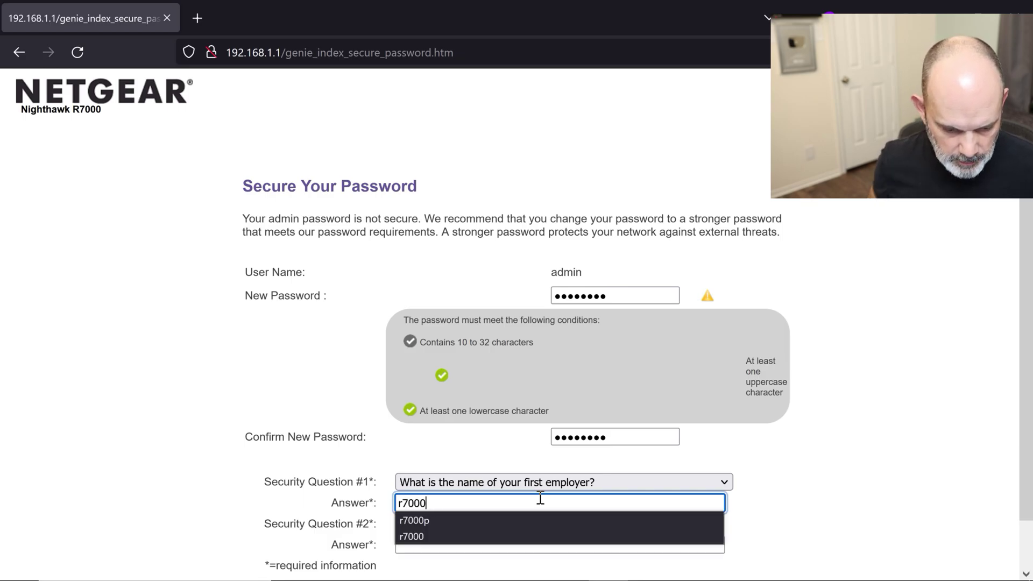
{"action": "type", "text": "7000"}
{"action": "left_click", "coordinate": [883, 489]}
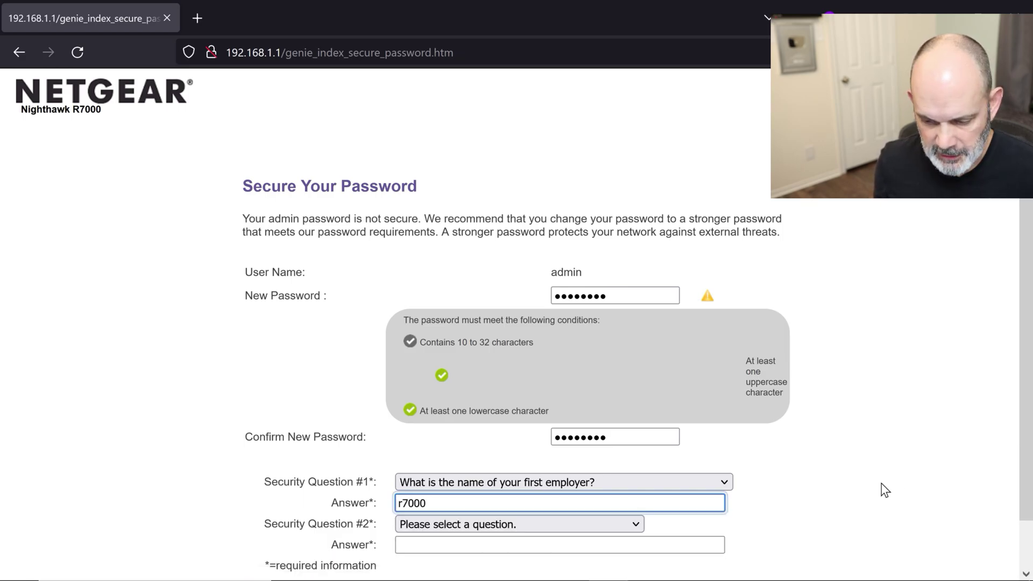
{"action": "scroll", "coordinate": [886, 489], "scroll_direction": "down", "scroll_amount": 2}
{"action": "scroll", "coordinate": [885, 489], "scroll_direction": "down", "scroll_amount": 1}
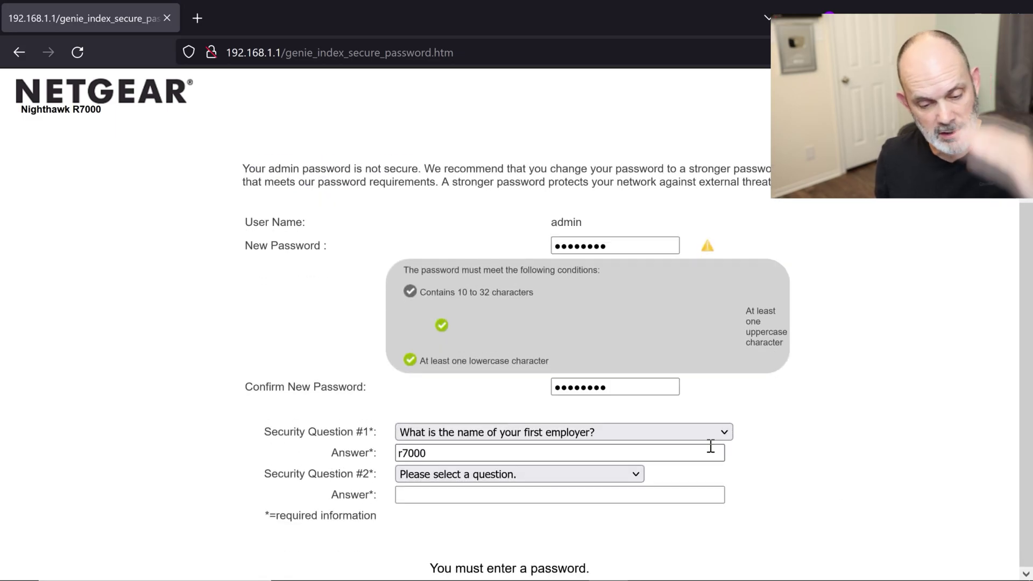
Step: Choose the best friend's first name question, enter its answer, and submit the form
{"action": "left_click", "coordinate": [517, 476]}
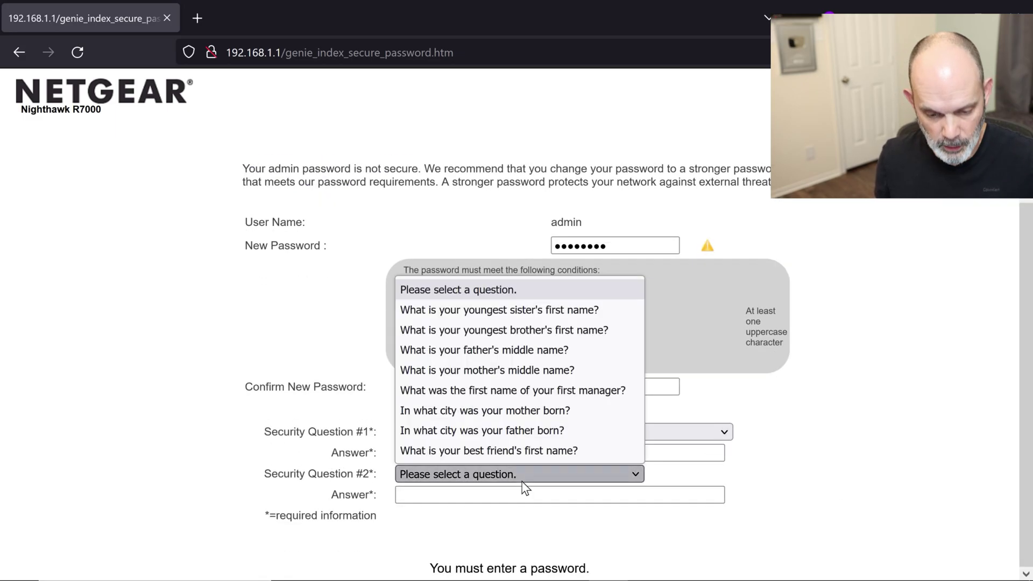
{"action": "left_click", "coordinate": [512, 451]}
{"action": "left_click", "coordinate": [486, 492]}
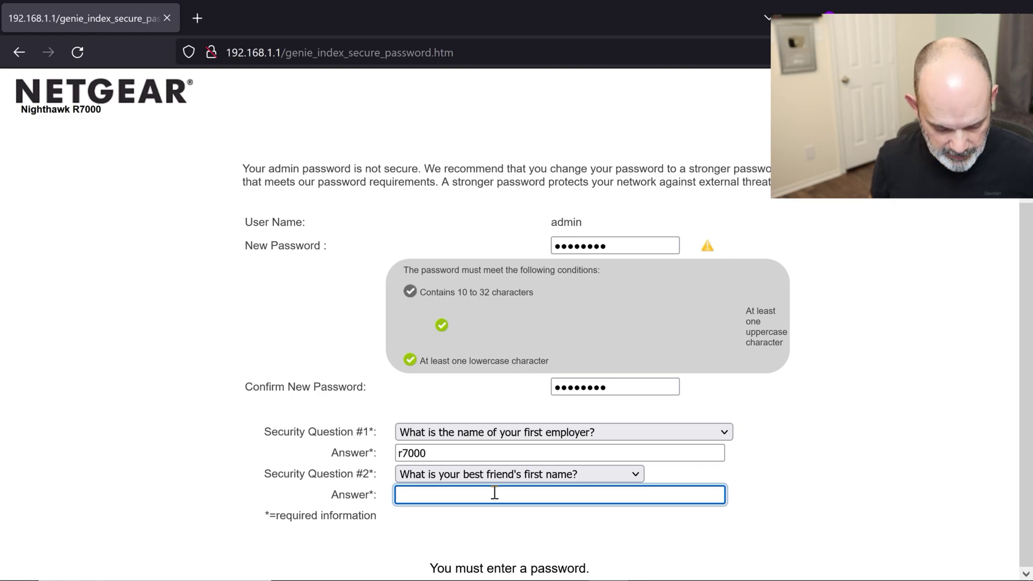
{"action": "type", "text": "r7000"}
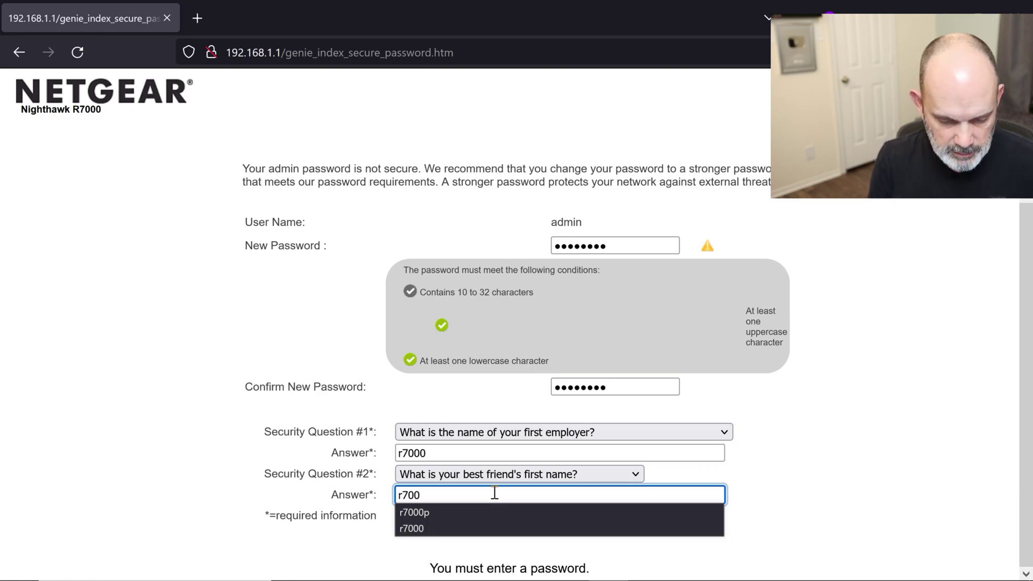
{"action": "left_click", "coordinate": [790, 495]}
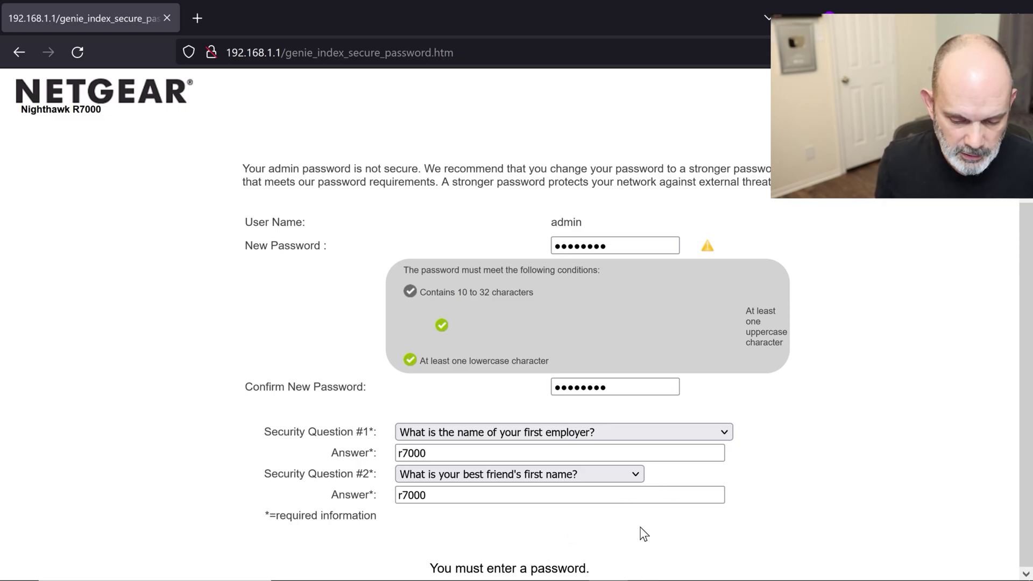
{"action": "scroll", "coordinate": [642, 532], "scroll_direction": "up", "scroll_amount": 2}
{"action": "scroll", "coordinate": [643, 532], "scroll_direction": "down", "scroll_amount": 2}
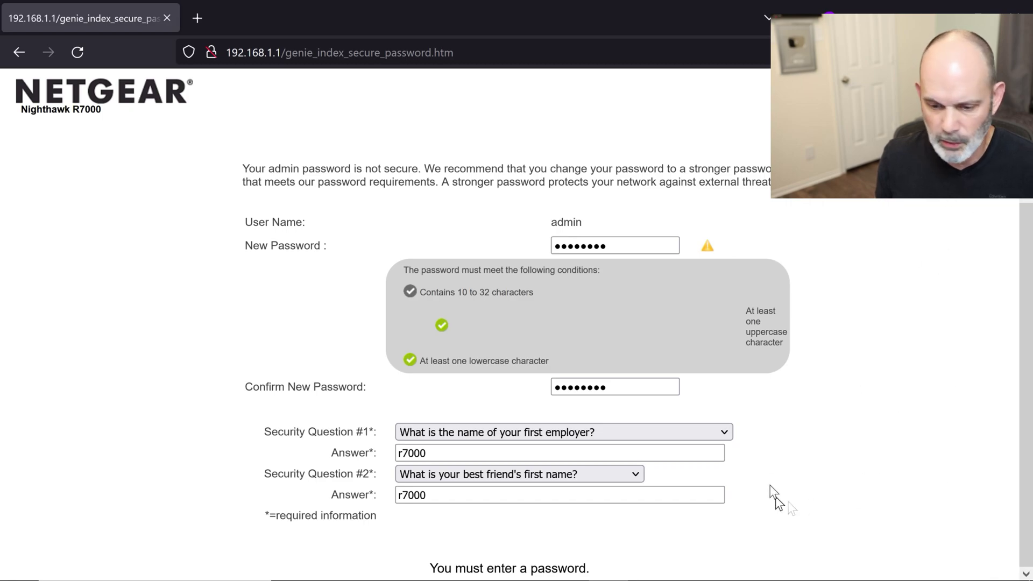
{"action": "left_click", "coordinate": [431, 494]}
{"action": "left_click", "coordinate": [460, 495]}
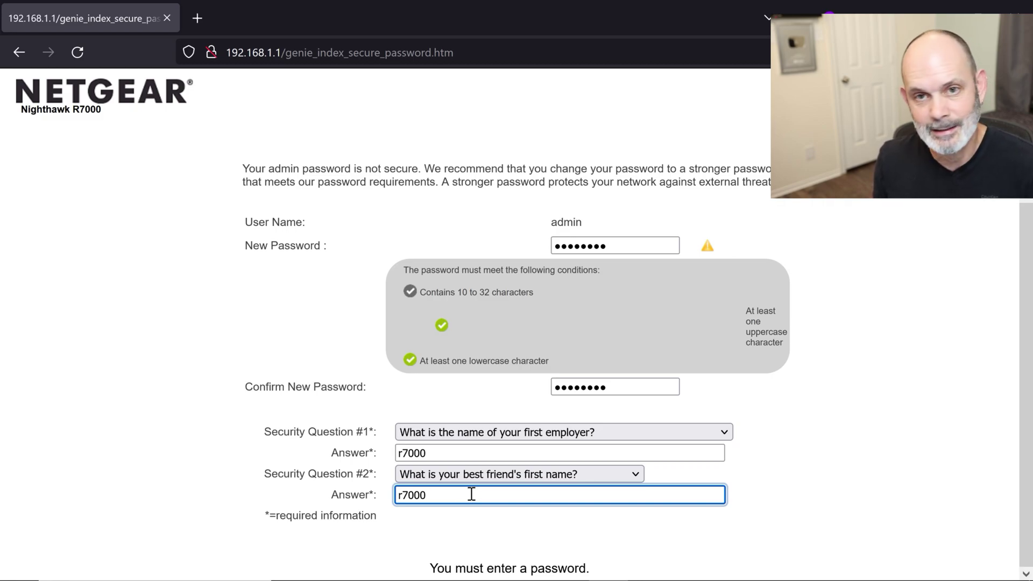
{"action": "key", "text": "Return"}
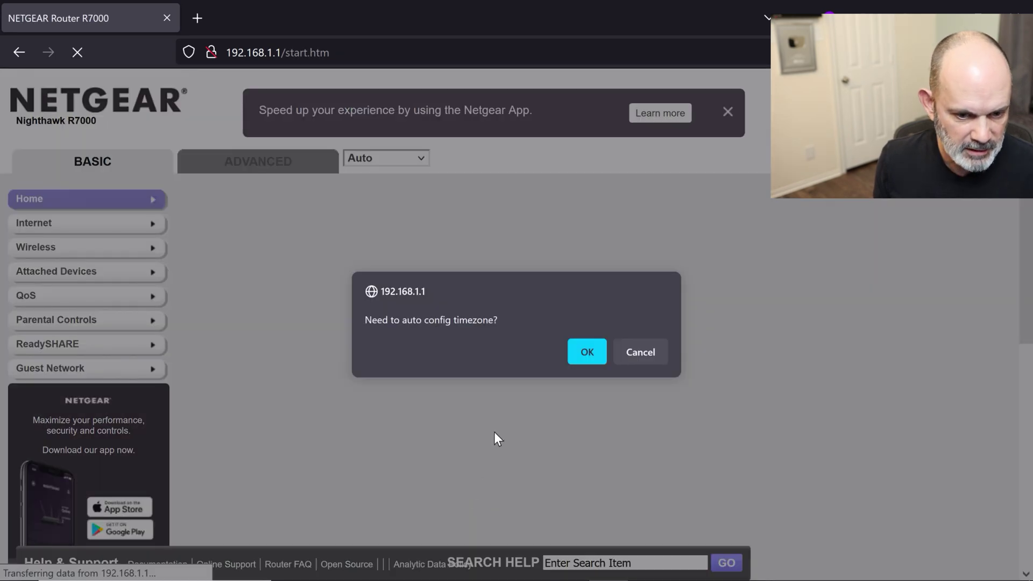
Step: Accept automatic timezone setup, close the Armor and Circle pop-ups, and open ADVANCED Home
{"action": "left_click", "coordinate": [599, 349]}
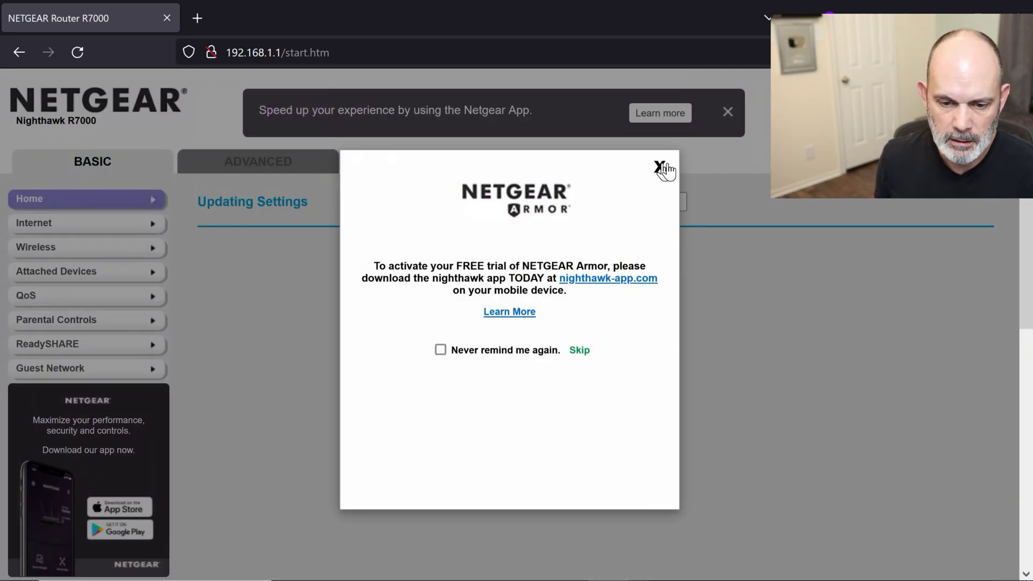
{"action": "left_click", "coordinate": [661, 167]}
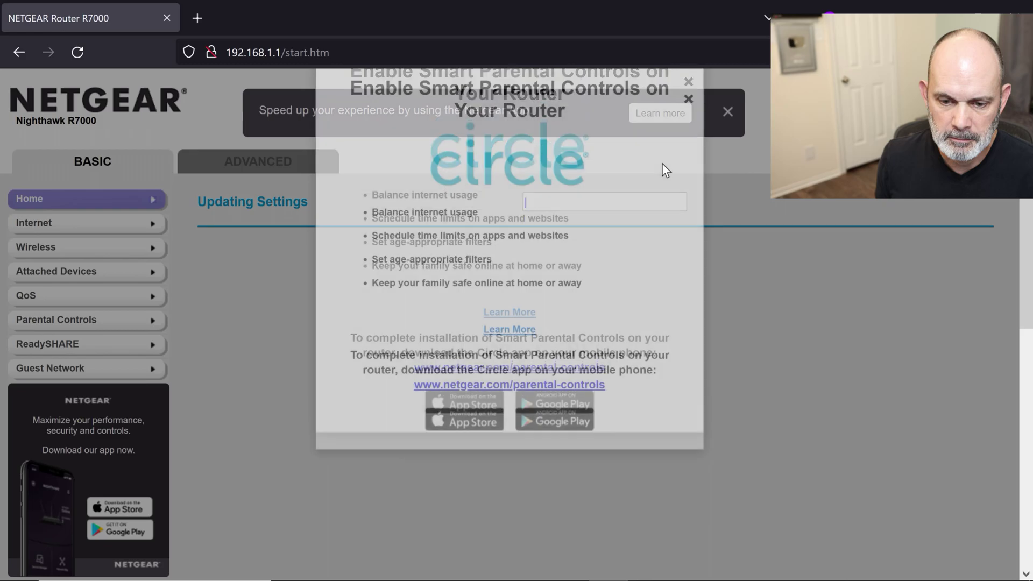
{"action": "left_click", "coordinate": [688, 190]}
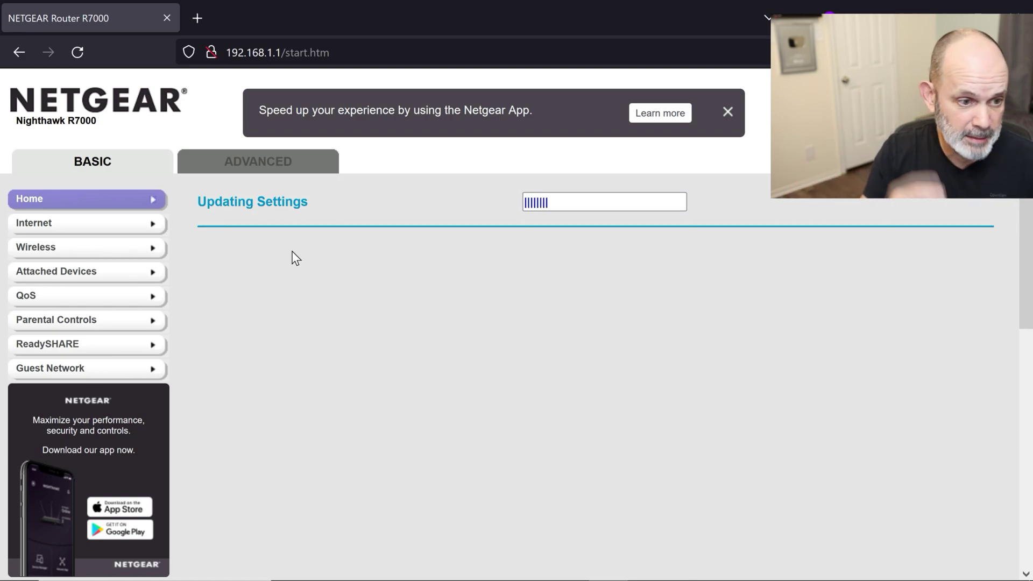
{"action": "left_click", "coordinate": [246, 173]}
Step: Expand Administration in the Advanced left menu to reveal Set Password
{"action": "scroll", "coordinate": [206, 339], "scroll_direction": "down", "scroll_amount": 10}
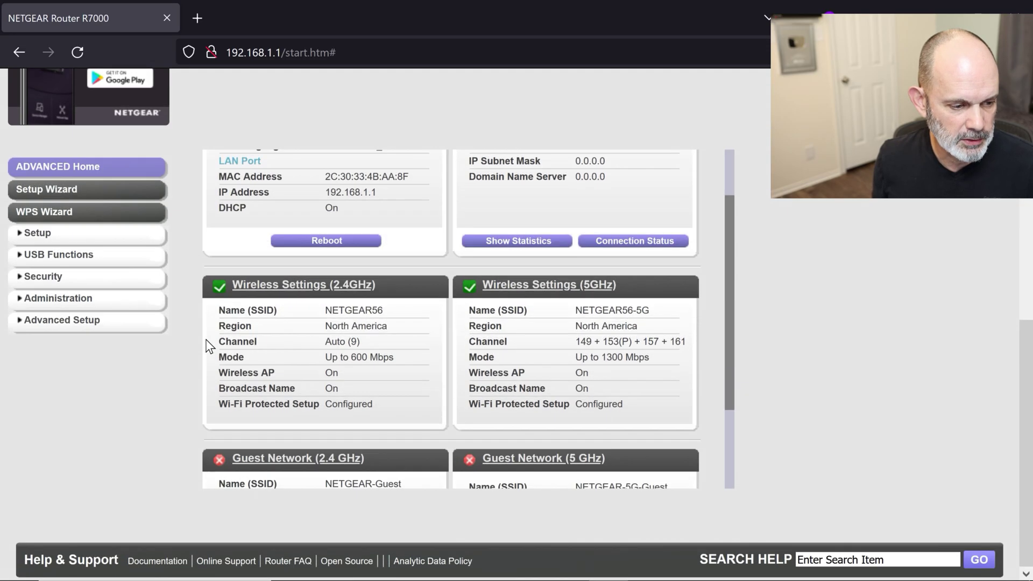
{"action": "left_click", "coordinate": [82, 301]}
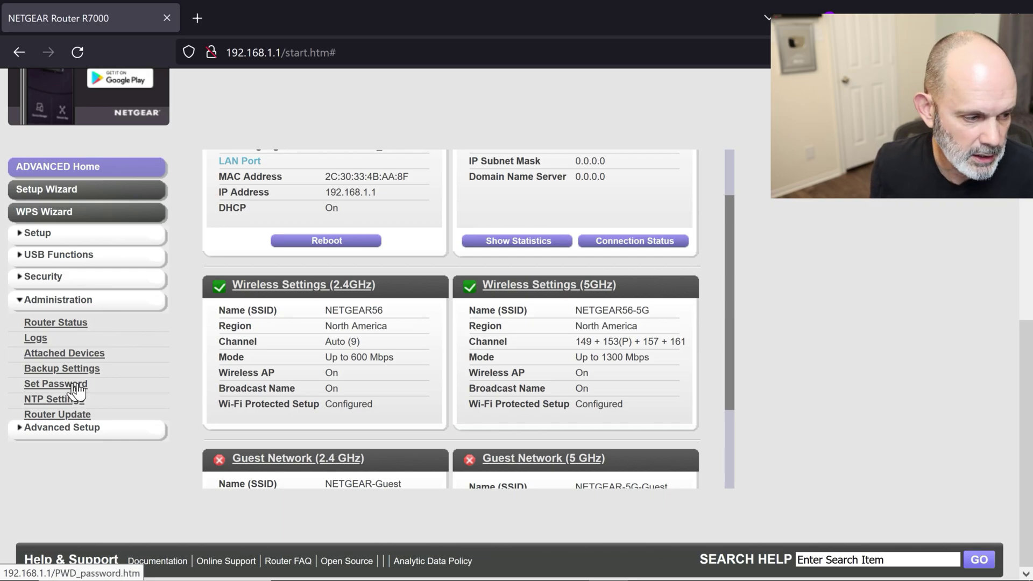
{"action": "scroll", "coordinate": [91, 395], "scroll_direction": "up", "scroll_amount": 10}
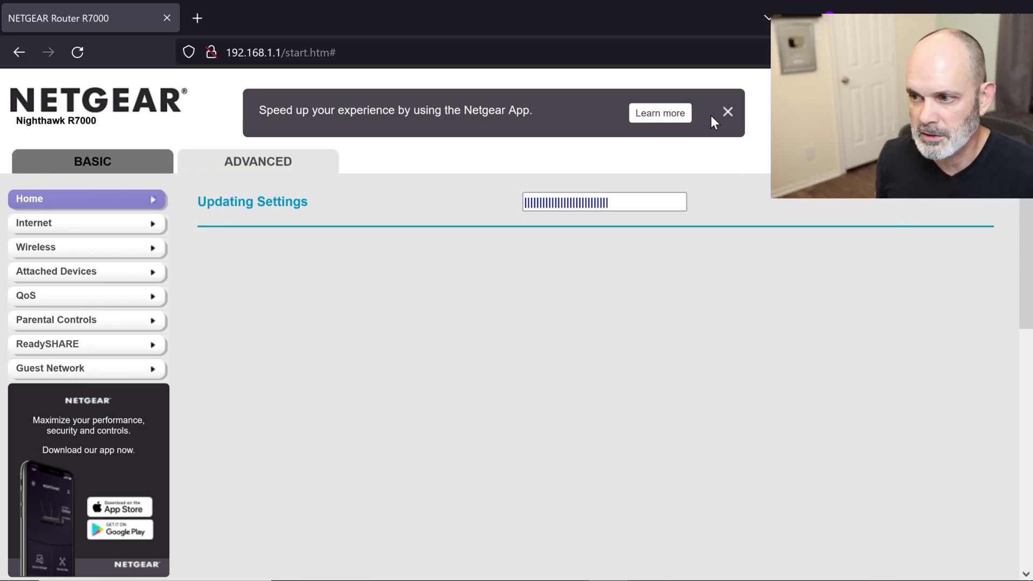
Step: Close the Netgear App banner and highlight firmware version V1.0.11.136_10.2.120
{"action": "left_click", "coordinate": [728, 111]}
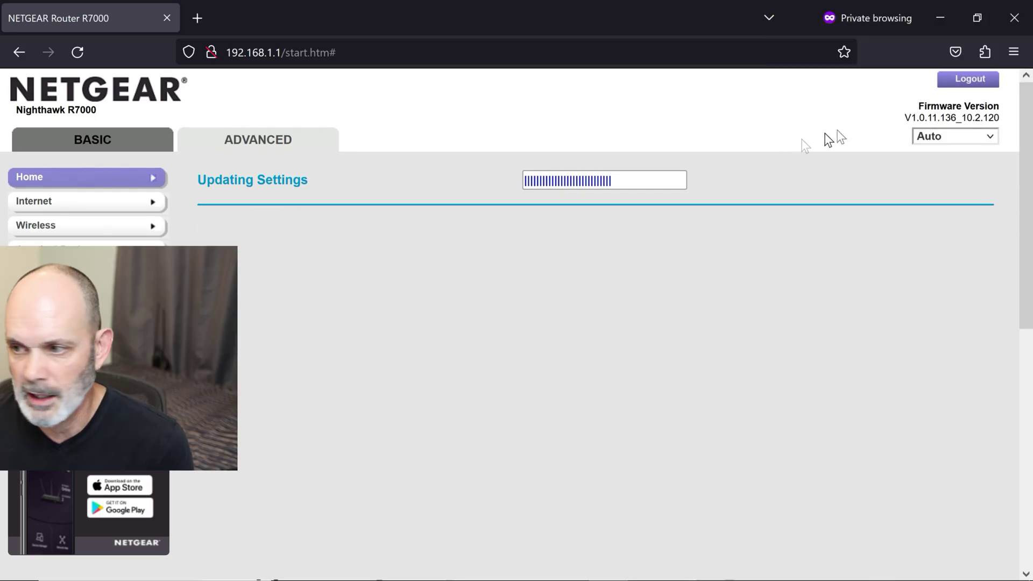
{"action": "left_click_drag", "start_coordinate": [904, 118], "coordinate": [1010, 124]}
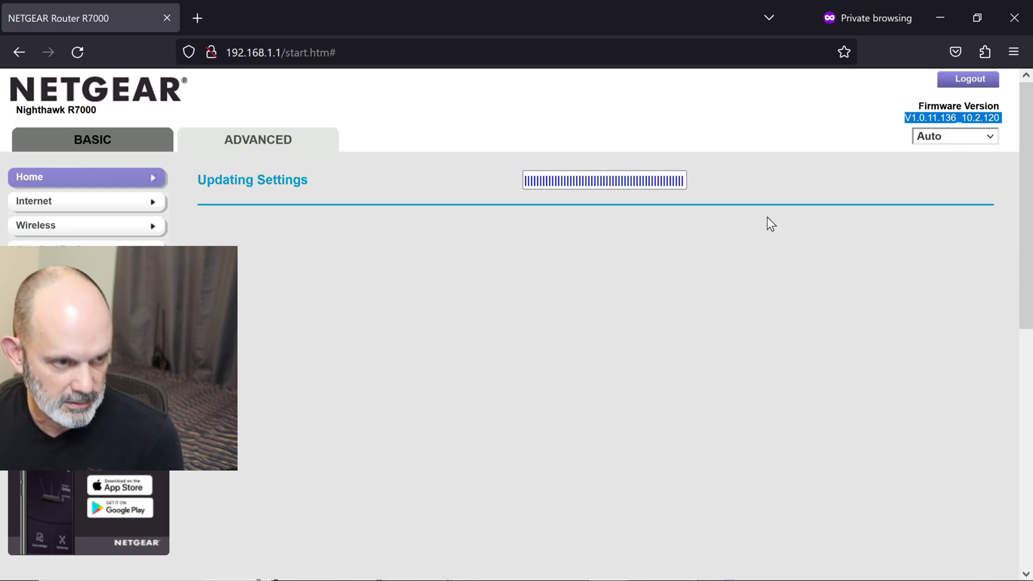
{"action": "left_click", "coordinate": [288, 53]}
Step: Load the router admin page at 192.168.1.1
{"action": "key", "text": "Return"}
{"action": "left_click", "coordinate": [370, 59]}
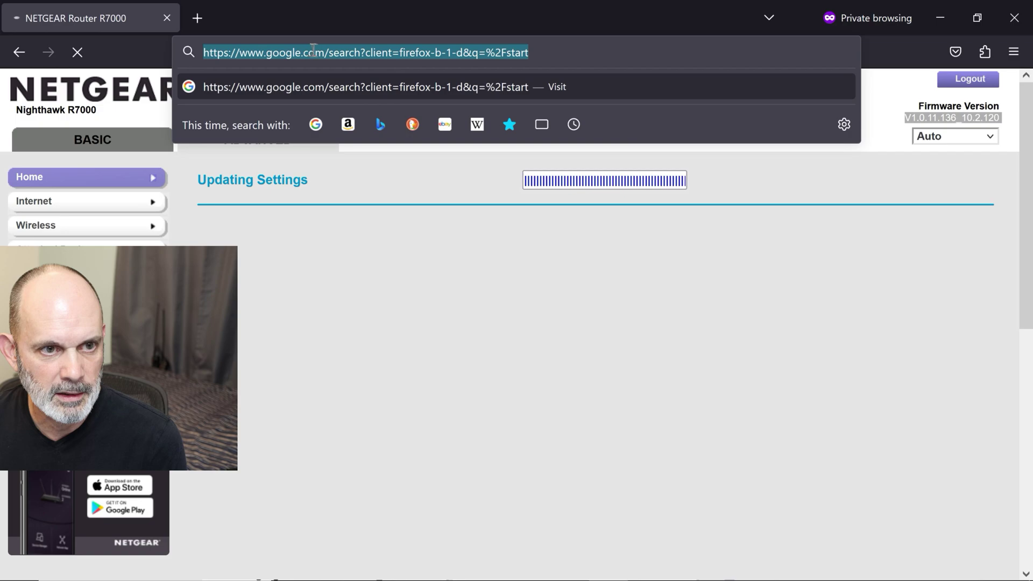
{"action": "type", "text": "192"}
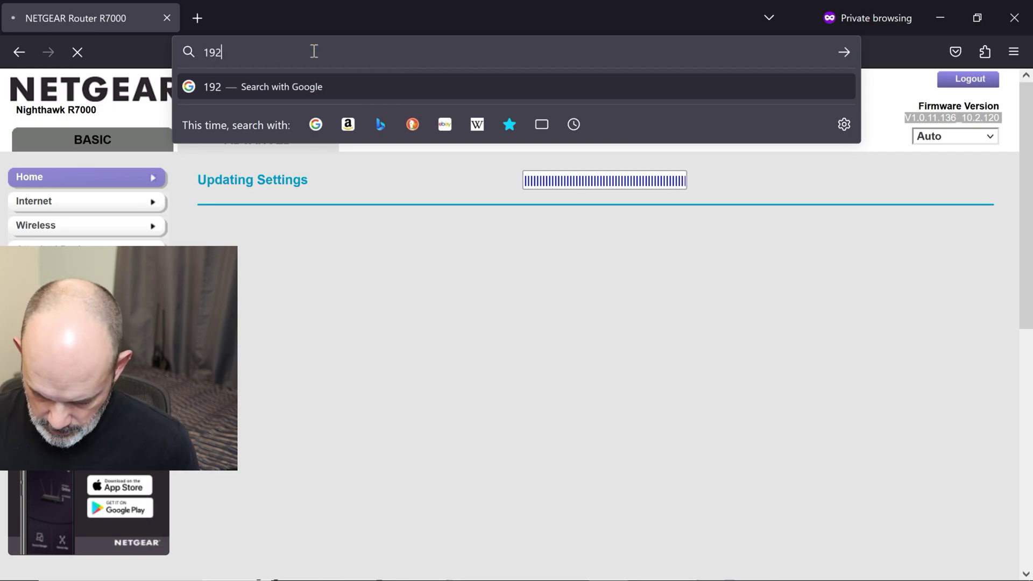
{"action": "type", "text": ".168.1.1"}
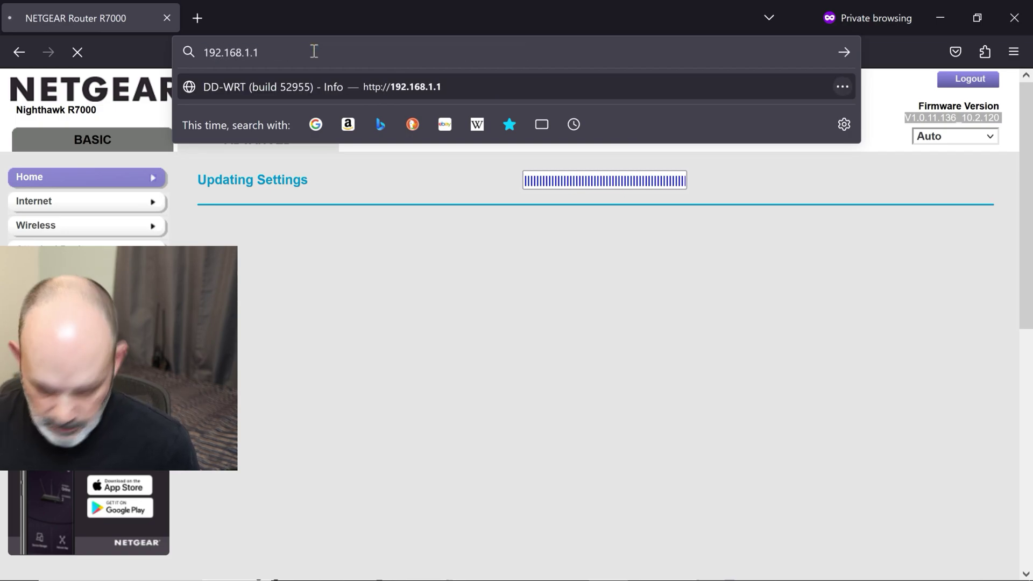
{"action": "key", "text": "Return"}
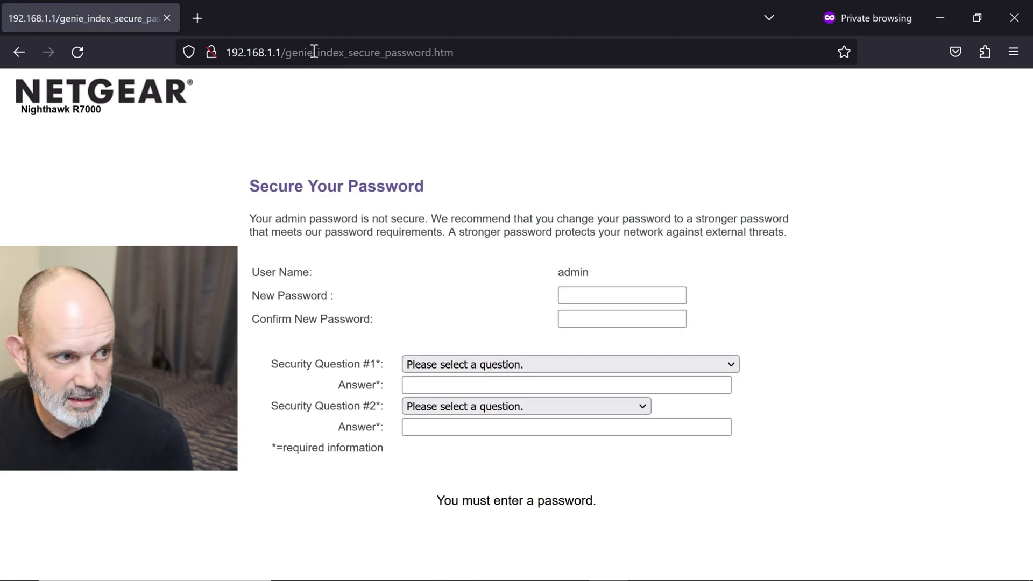
Step: Enter the new admin password and its confirmation
{"action": "left_click", "coordinate": [595, 301]}
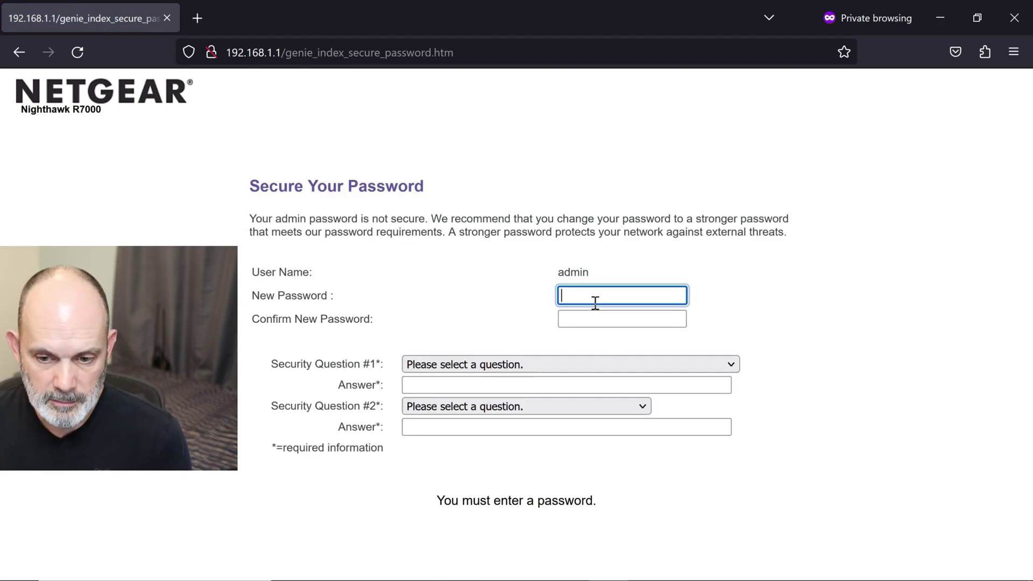
{"action": "type", "text": "1234"}
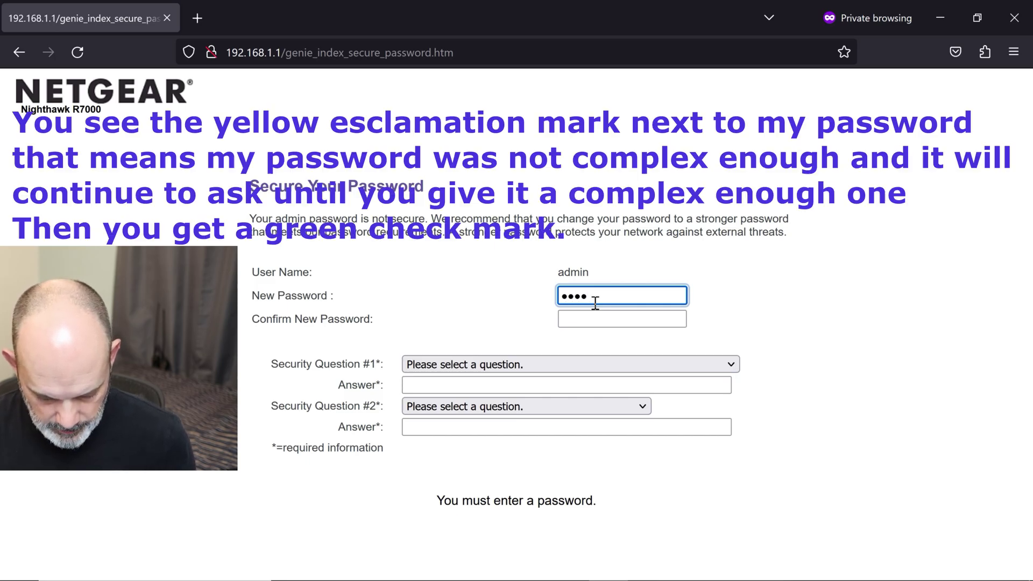
{"action": "key", "text": "Tab"}
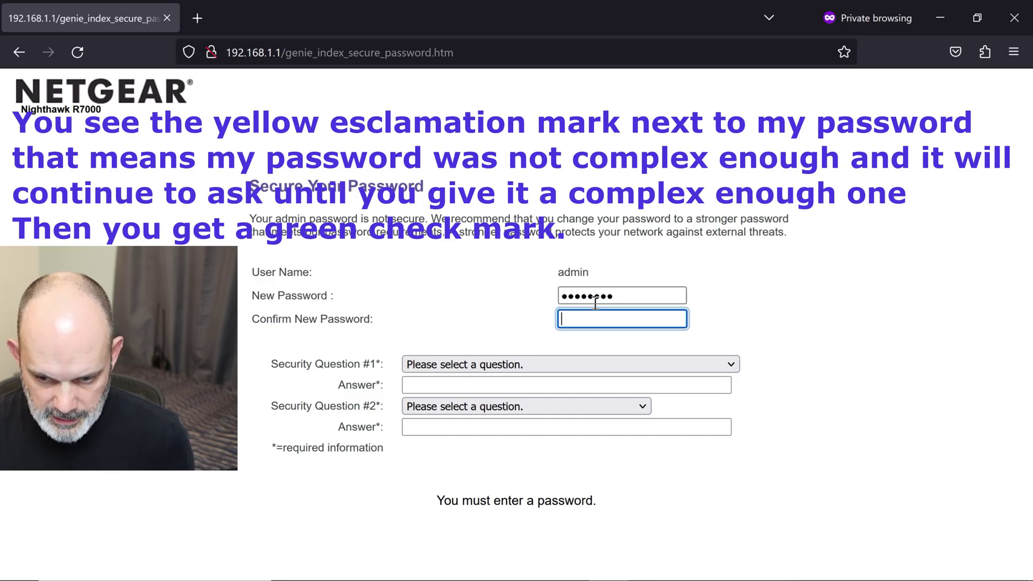
{"action": "type", "text": "1"}
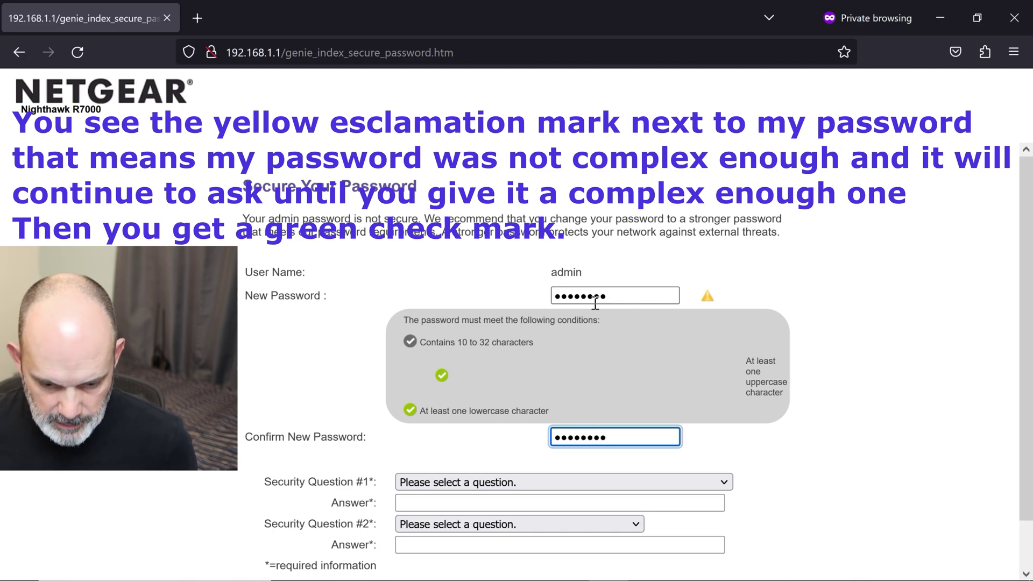
Step: Choose the employer security question and fill in its answer from the suggestion
{"action": "left_click", "coordinate": [595, 487]}
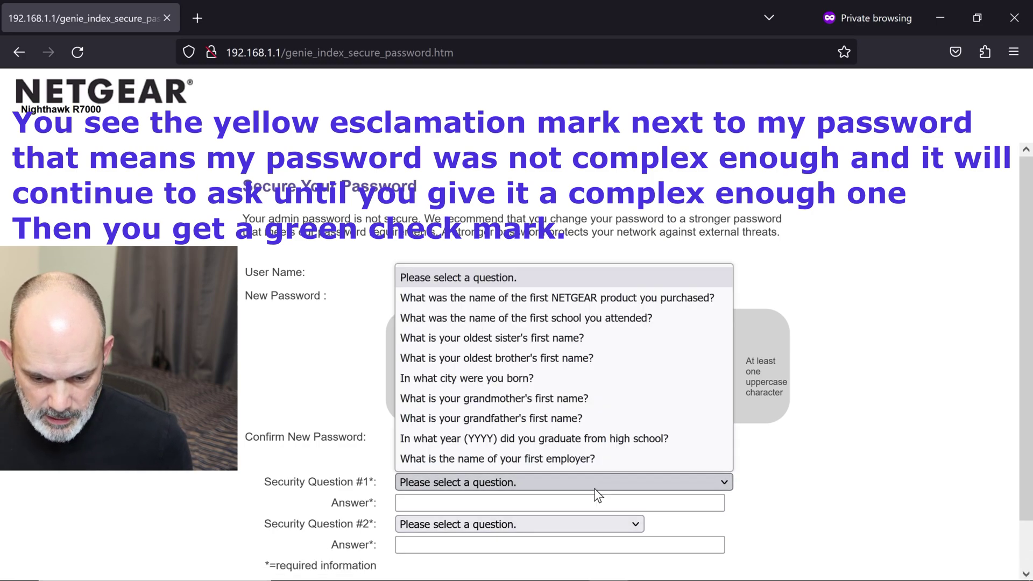
{"action": "left_click", "coordinate": [585, 466]}
{"action": "left_click", "coordinate": [561, 502]}
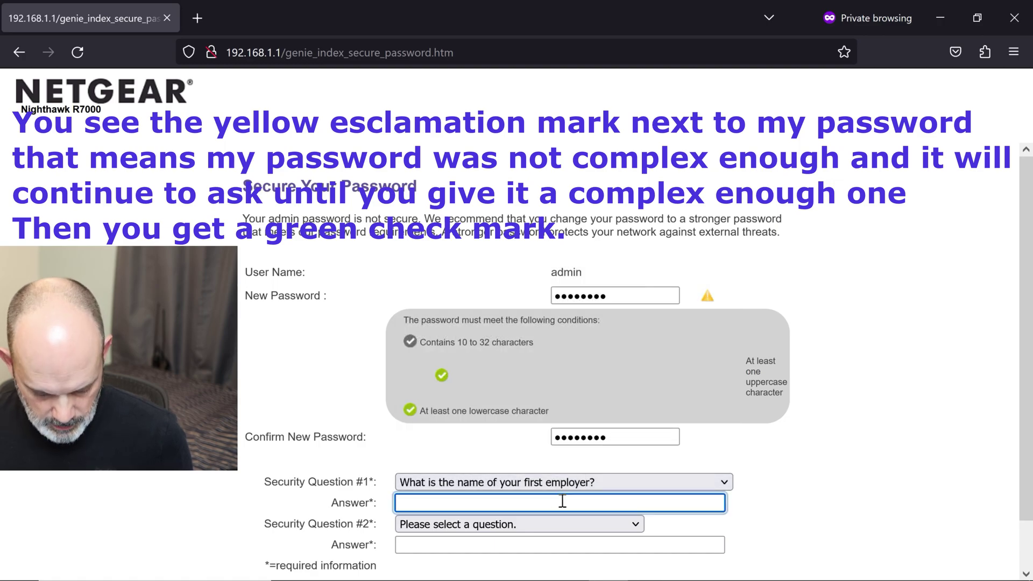
{"action": "type", "text": "r"}
{"action": "left_click", "coordinate": [506, 532]}
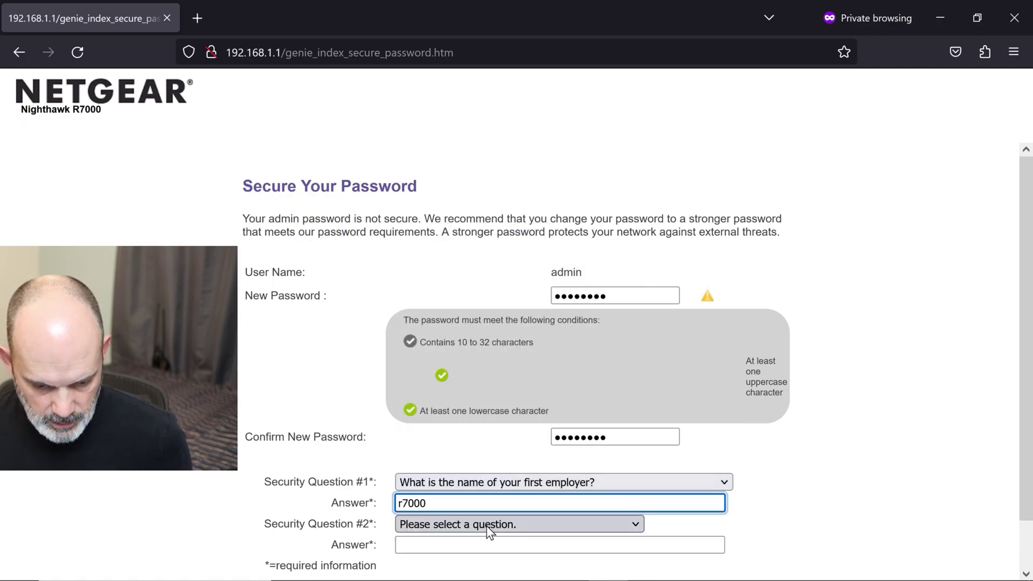
Step: Choose the best friend's first name question, fill in its answer, and submit
{"action": "left_click", "coordinate": [487, 525]}
{"action": "left_click", "coordinate": [487, 564]}
{"action": "left_click", "coordinate": [476, 543]}
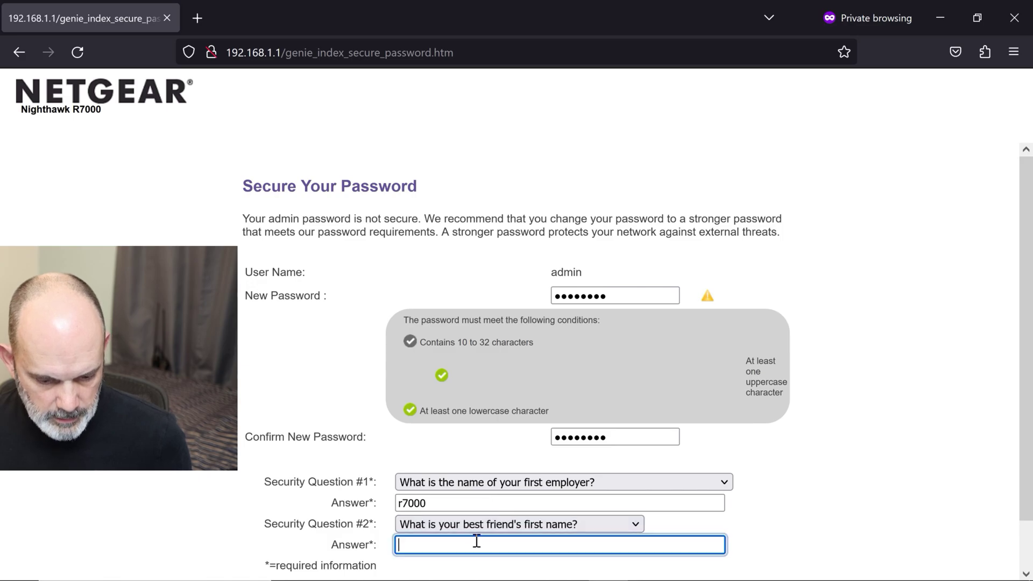
{"action": "type", "text": "r"}
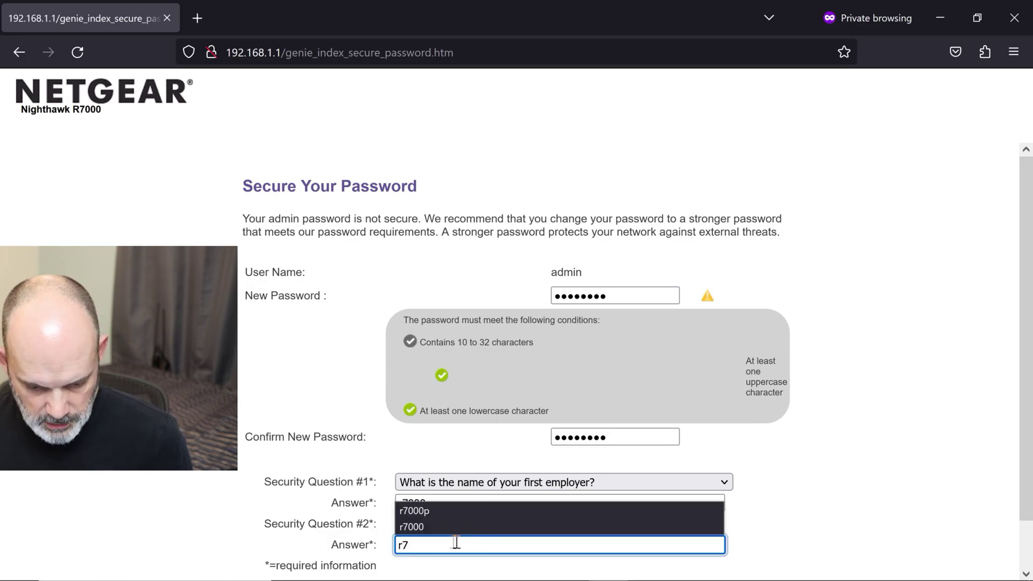
{"action": "type", "text": "7"}
{"action": "left_click", "coordinate": [600, 526]}
{"action": "scroll", "coordinate": [818, 544], "scroll_direction": "down", "scroll_amount": 1}
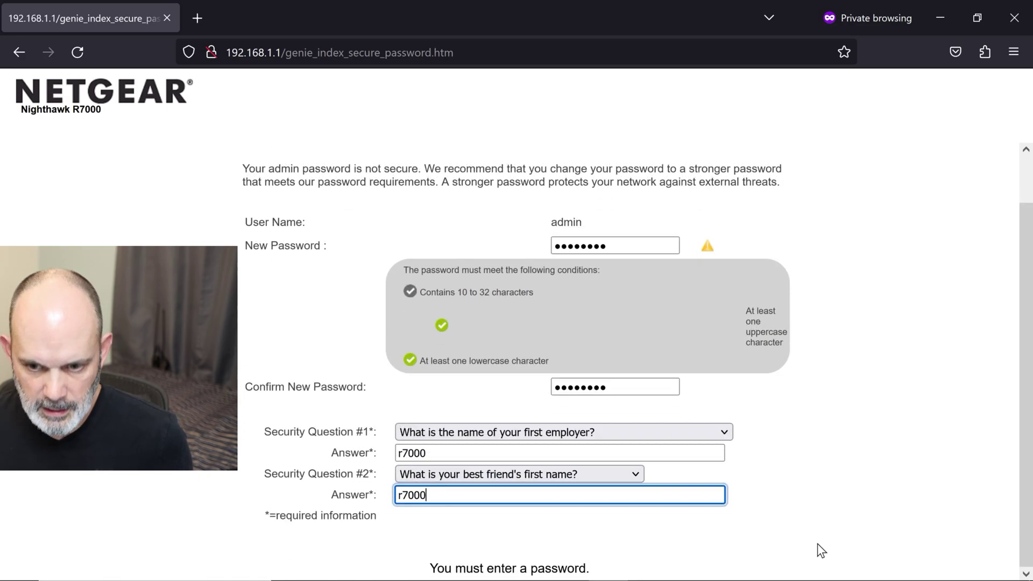
{"action": "left_click", "coordinate": [564, 492]}
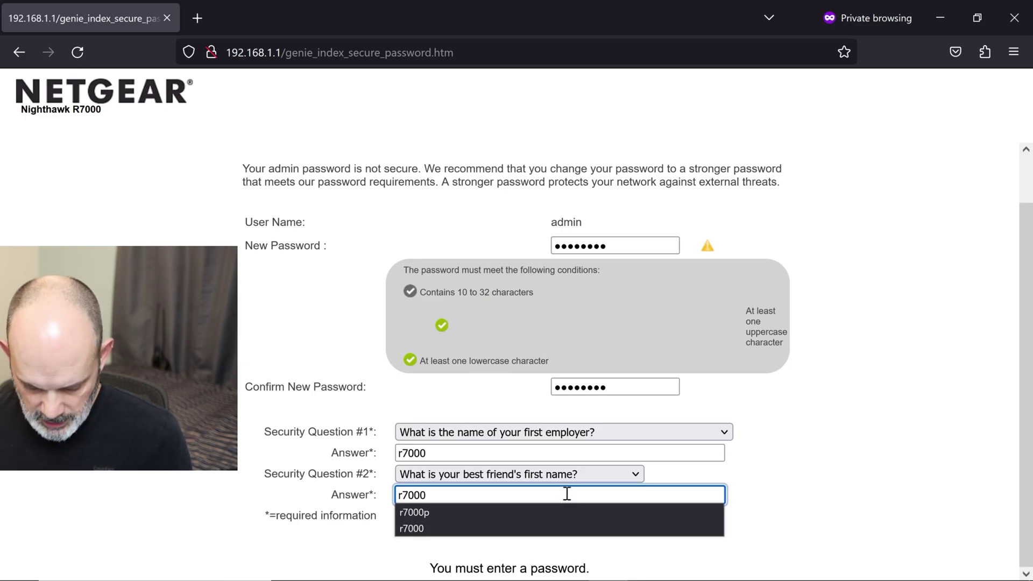
{"action": "key", "text": "Return"}
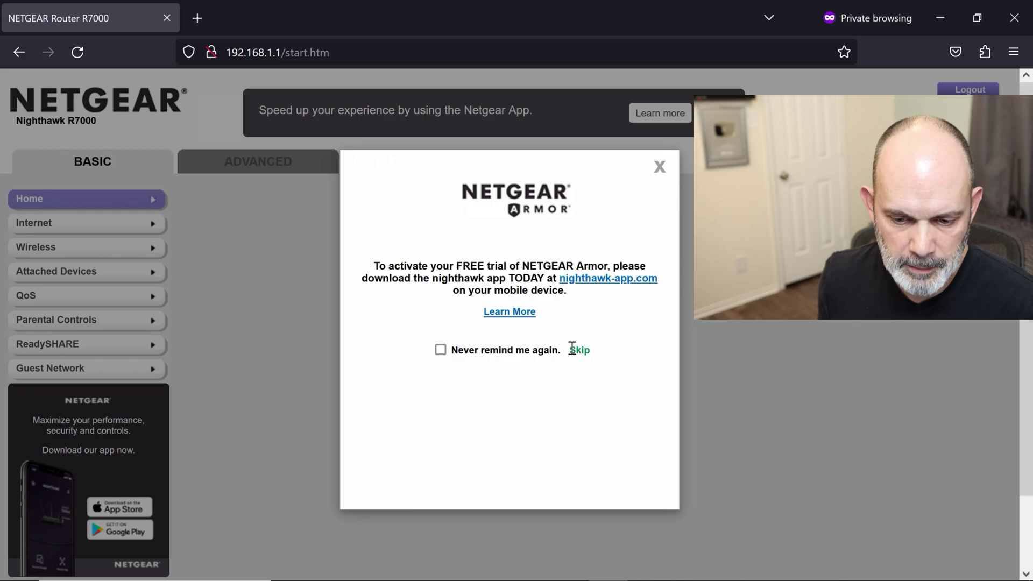
Step: Skip the Armor offer, close the Circle pop-up, and open ADVANCED Home
{"action": "left_click", "coordinate": [575, 350]}
{"action": "left_click", "coordinate": [689, 189]}
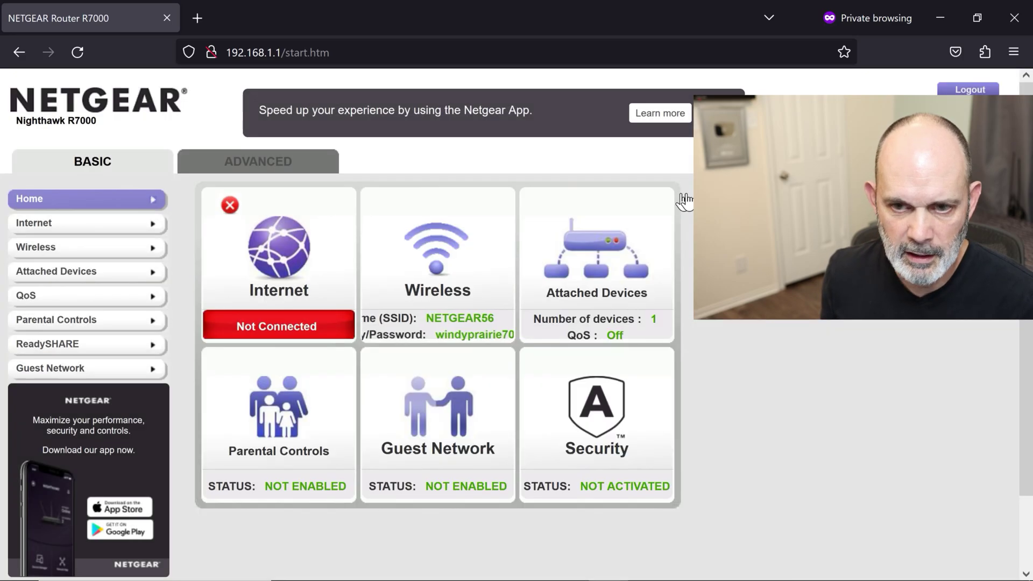
{"action": "left_click", "coordinate": [293, 161]}
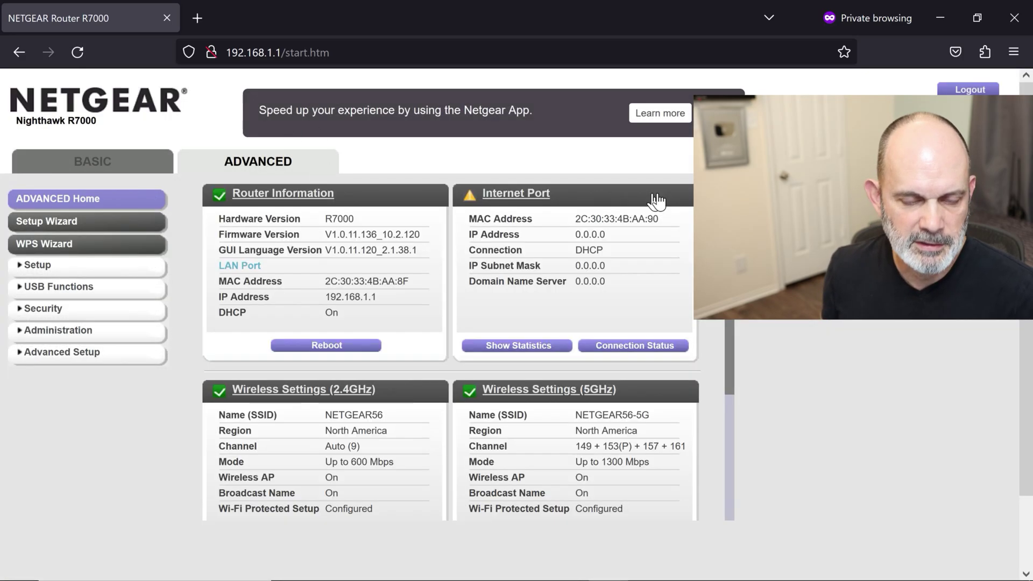